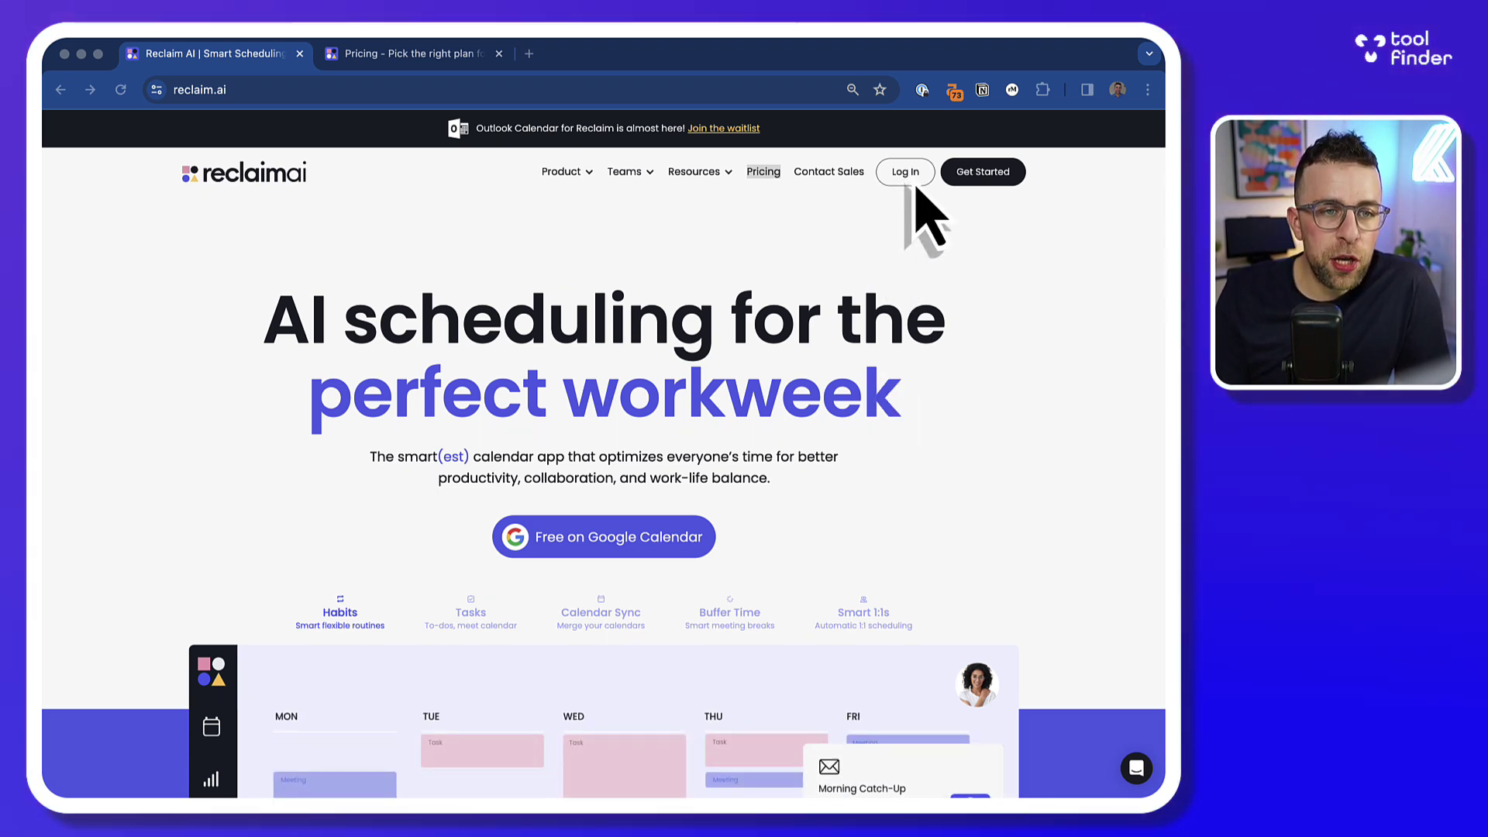
Hide the Priorities/Tasks sidebar so Thursday, Feb 22 fills the Planner
key("super+Tab")
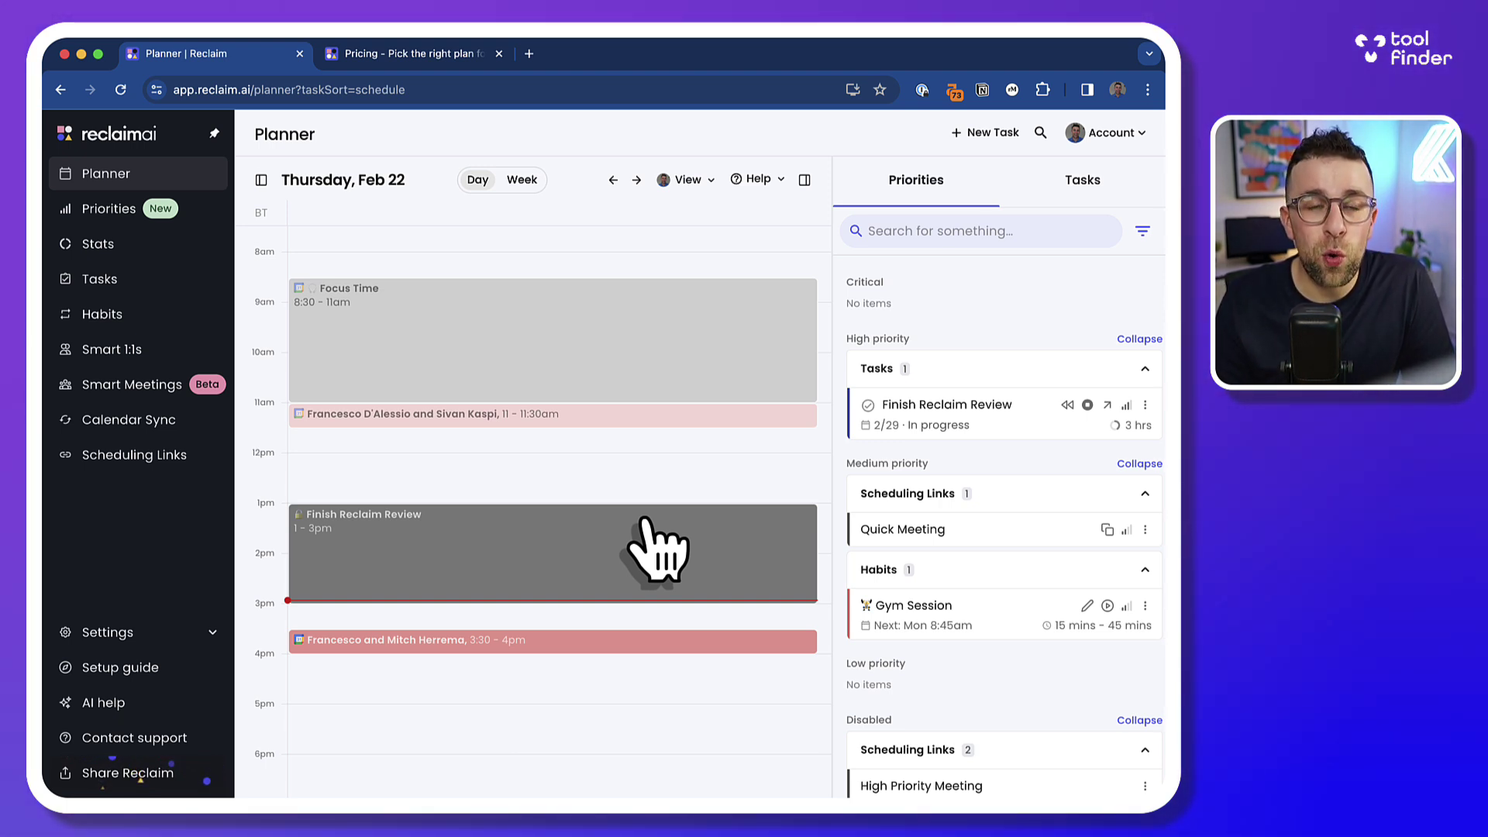
scroll(646, 518, "down", 1)
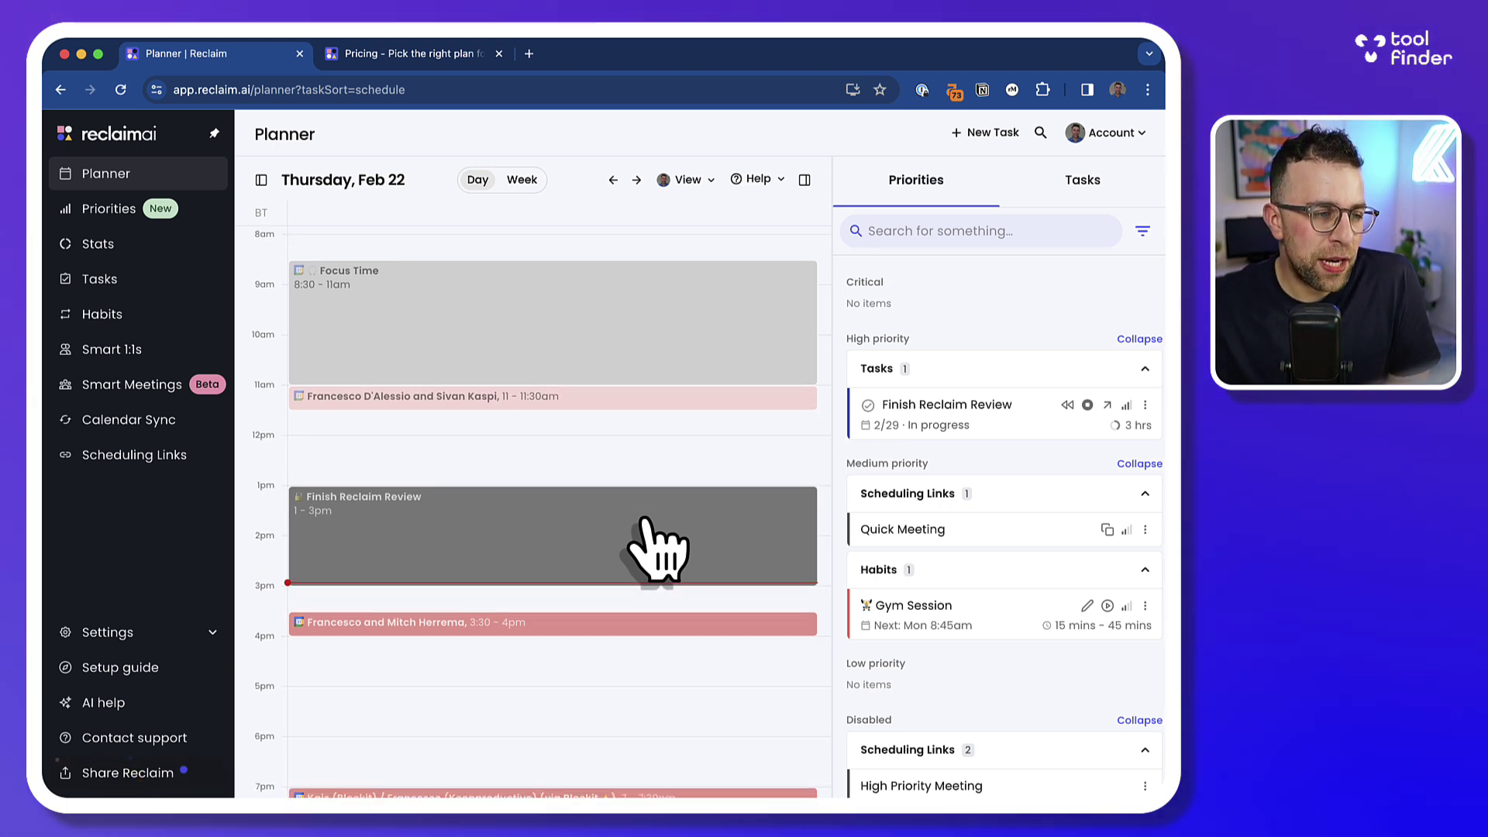
scroll(646, 518, "down", 5)
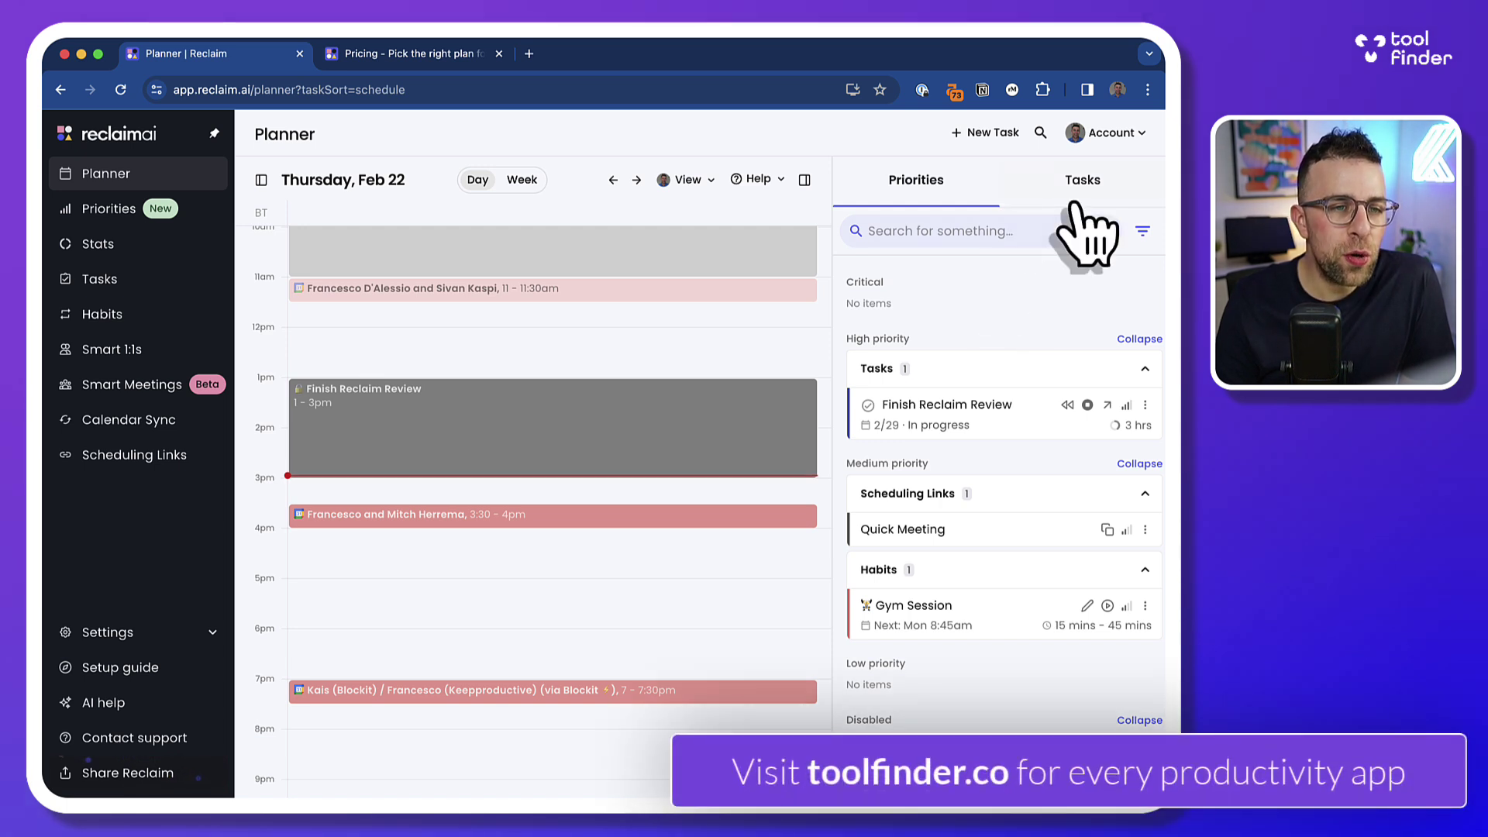
left_click(804, 179)
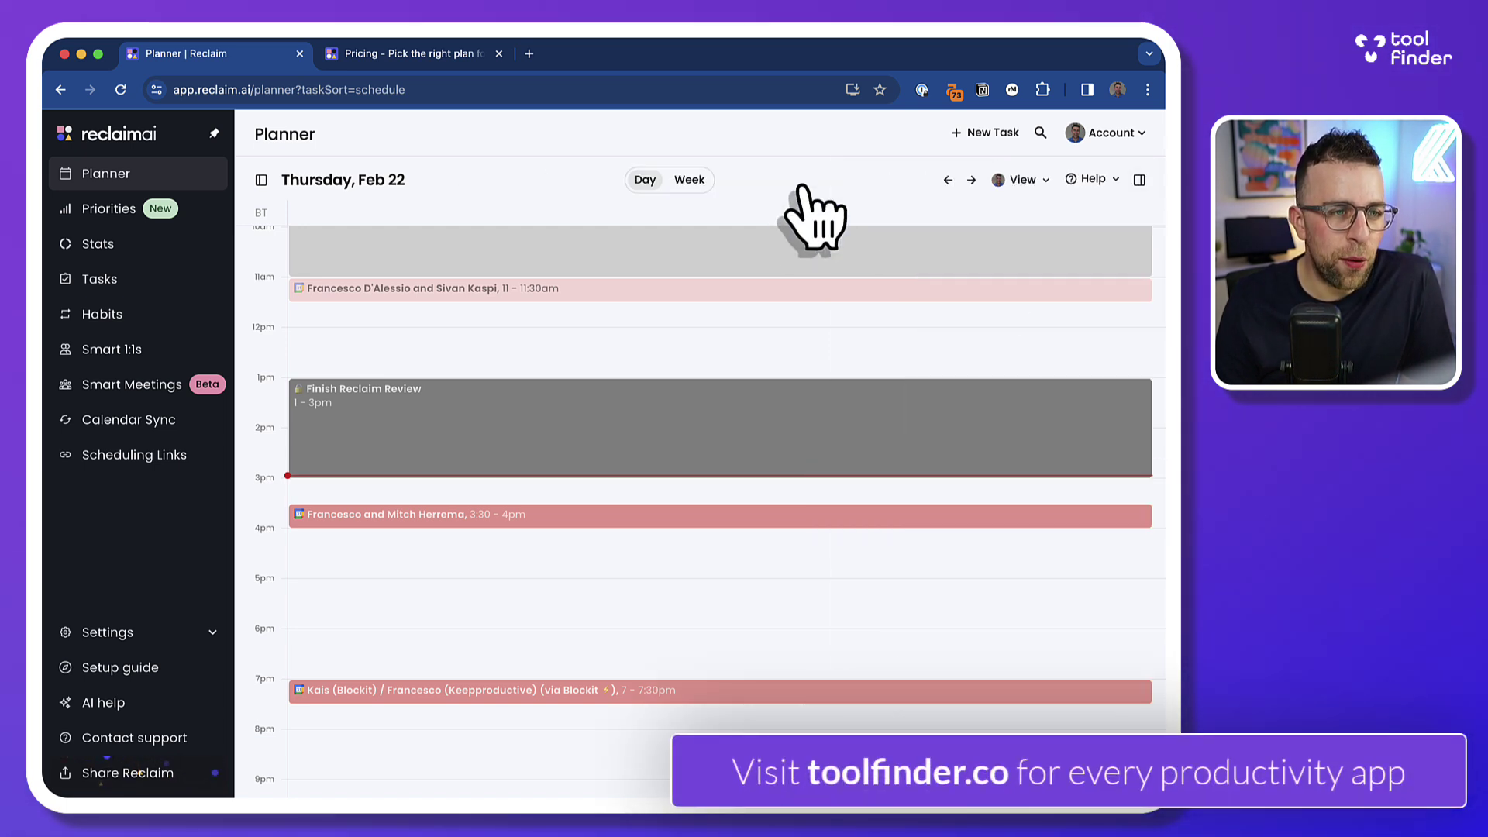
Switch the Planner to the week view and open the Finish Reclaim Review block's details
left_click(686, 182)
scroll(705, 465, "down", 3)
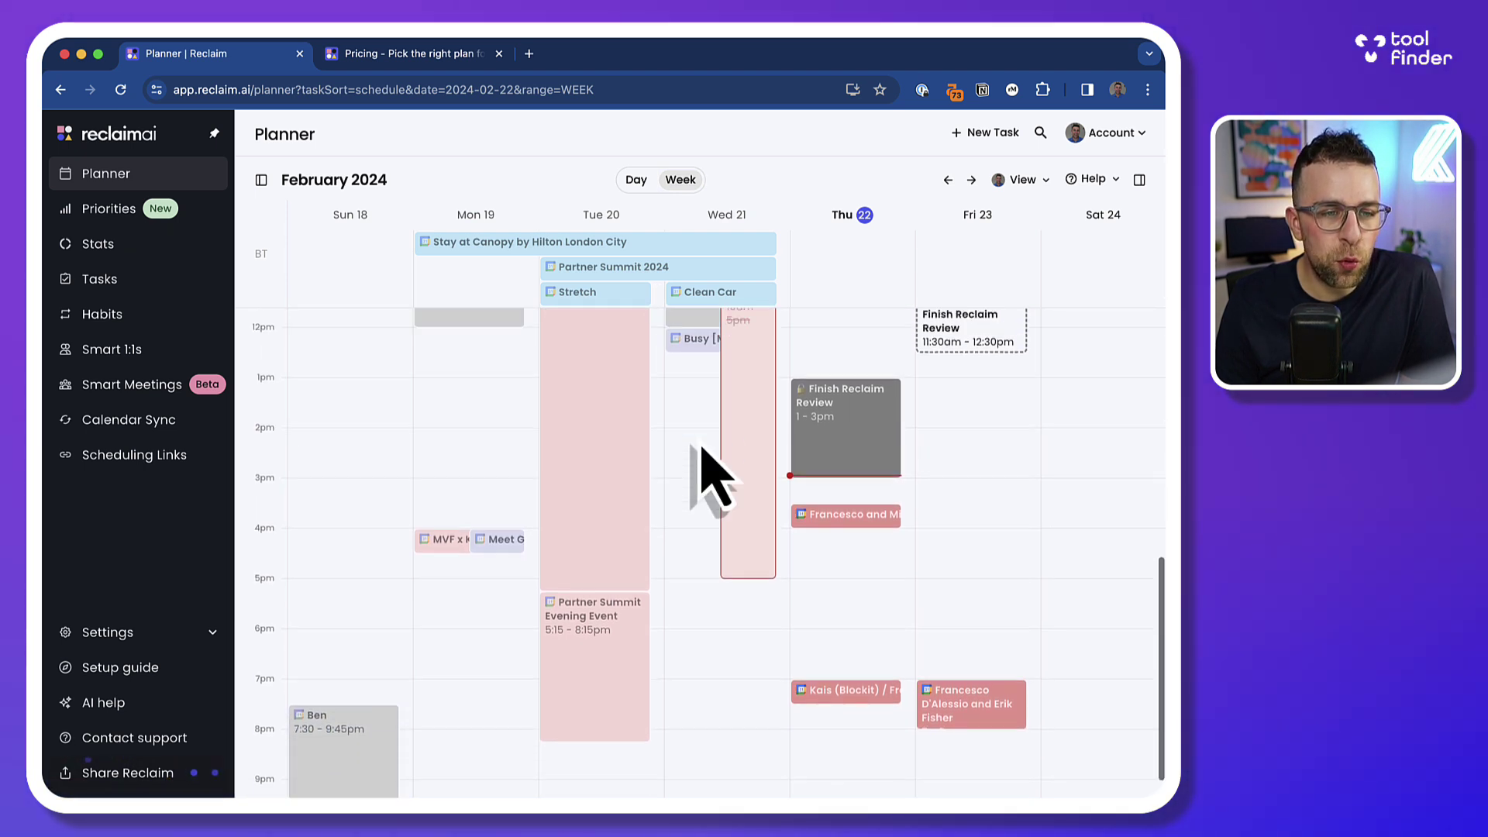
scroll(703, 457, "up", 3)
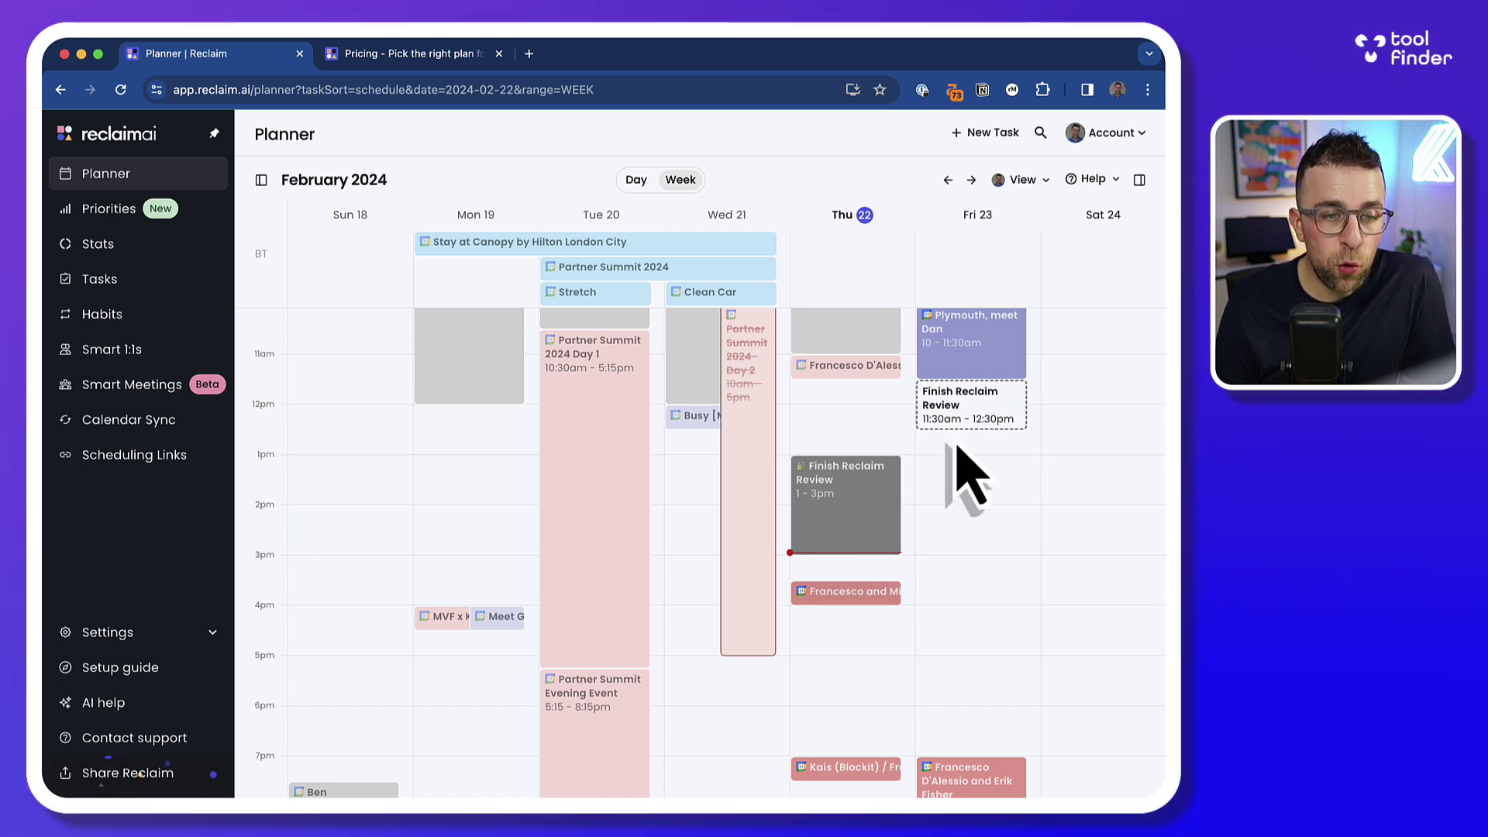
left_click(984, 411)
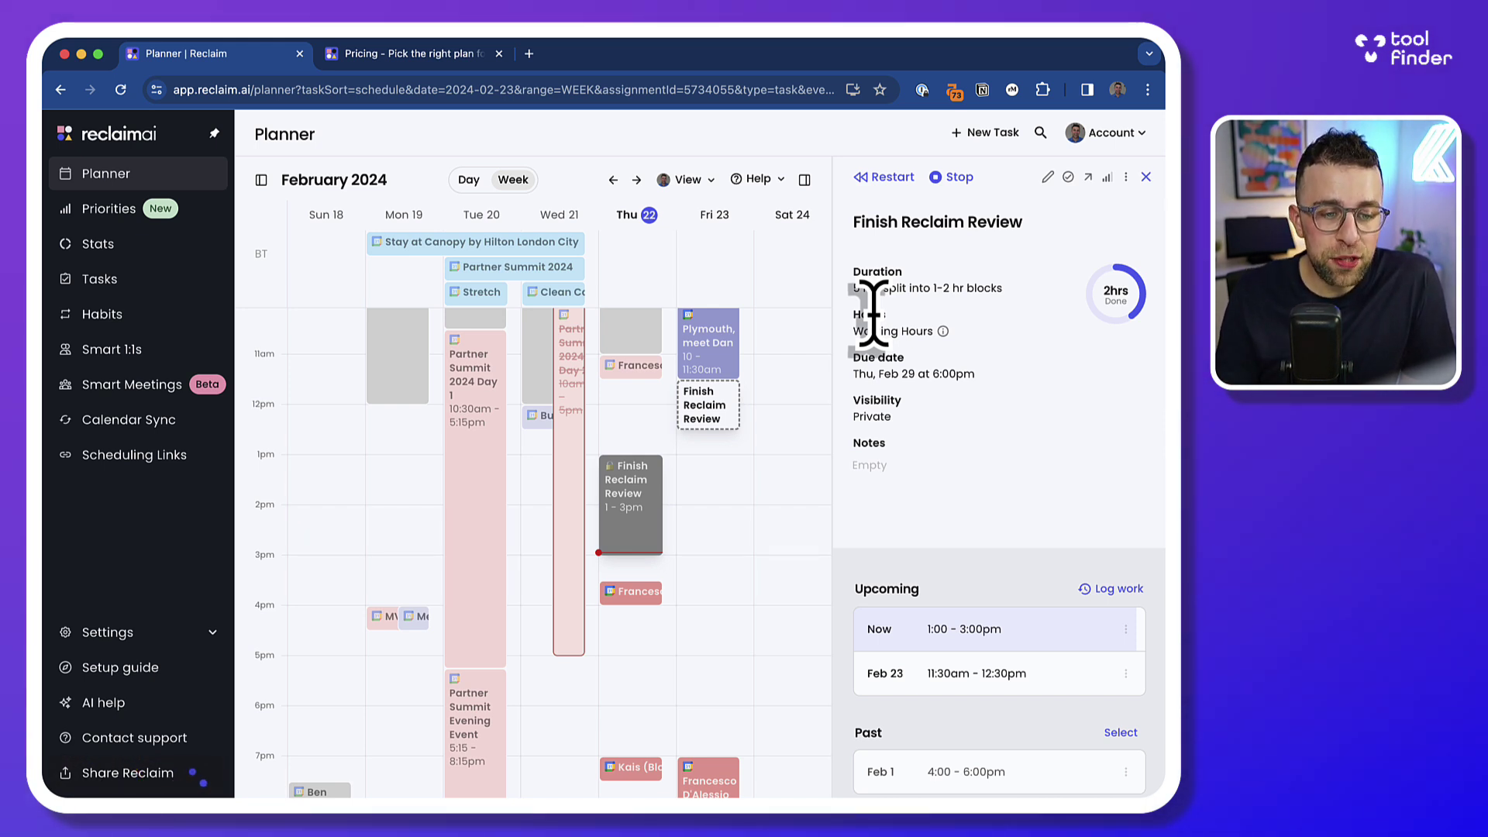
scroll(953, 558, "down", 1)
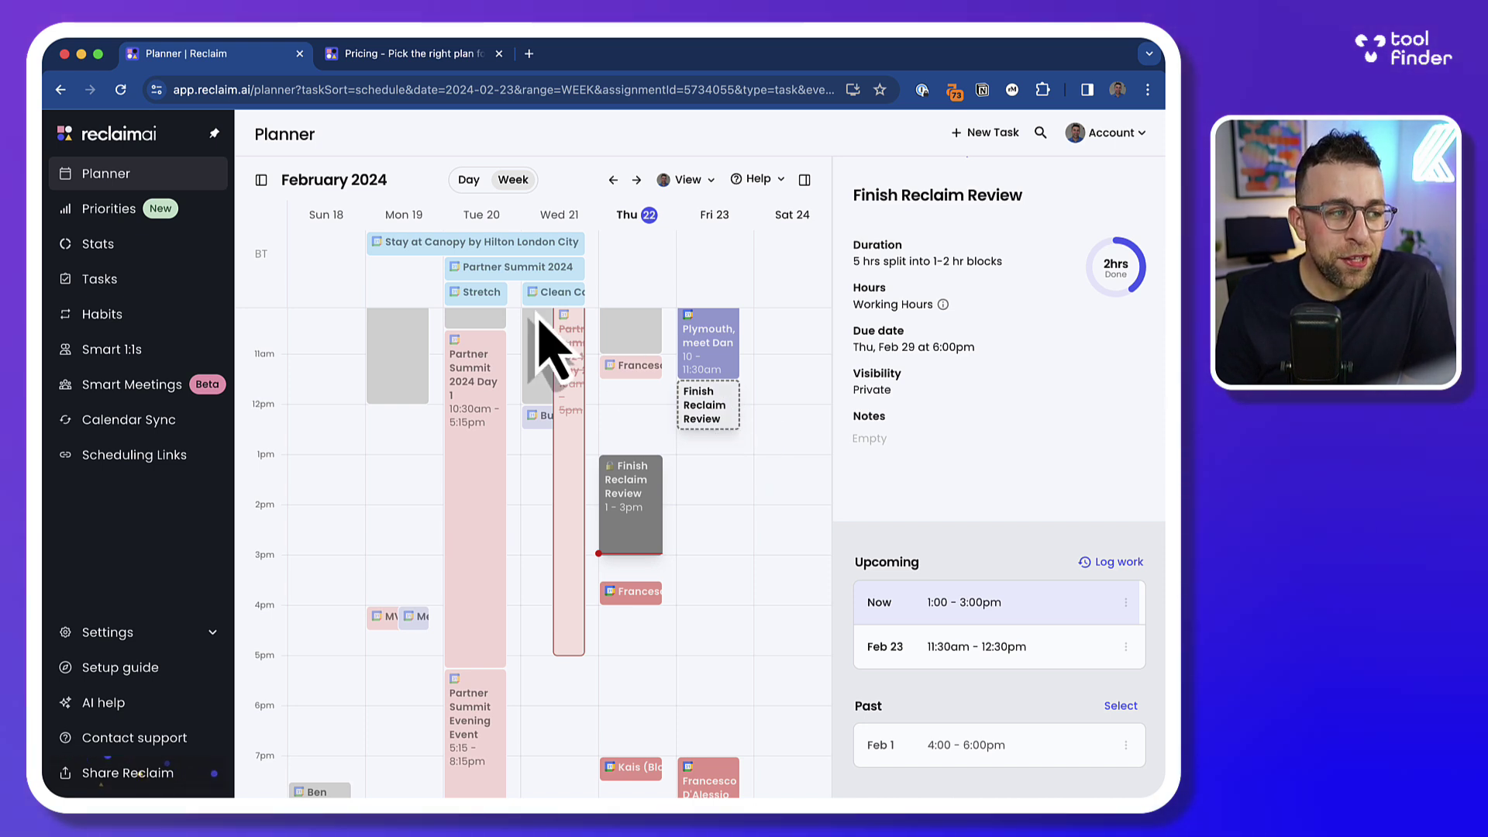
Open Finish Reclaim Review from the Priorities board and start editing it
left_click(193, 216)
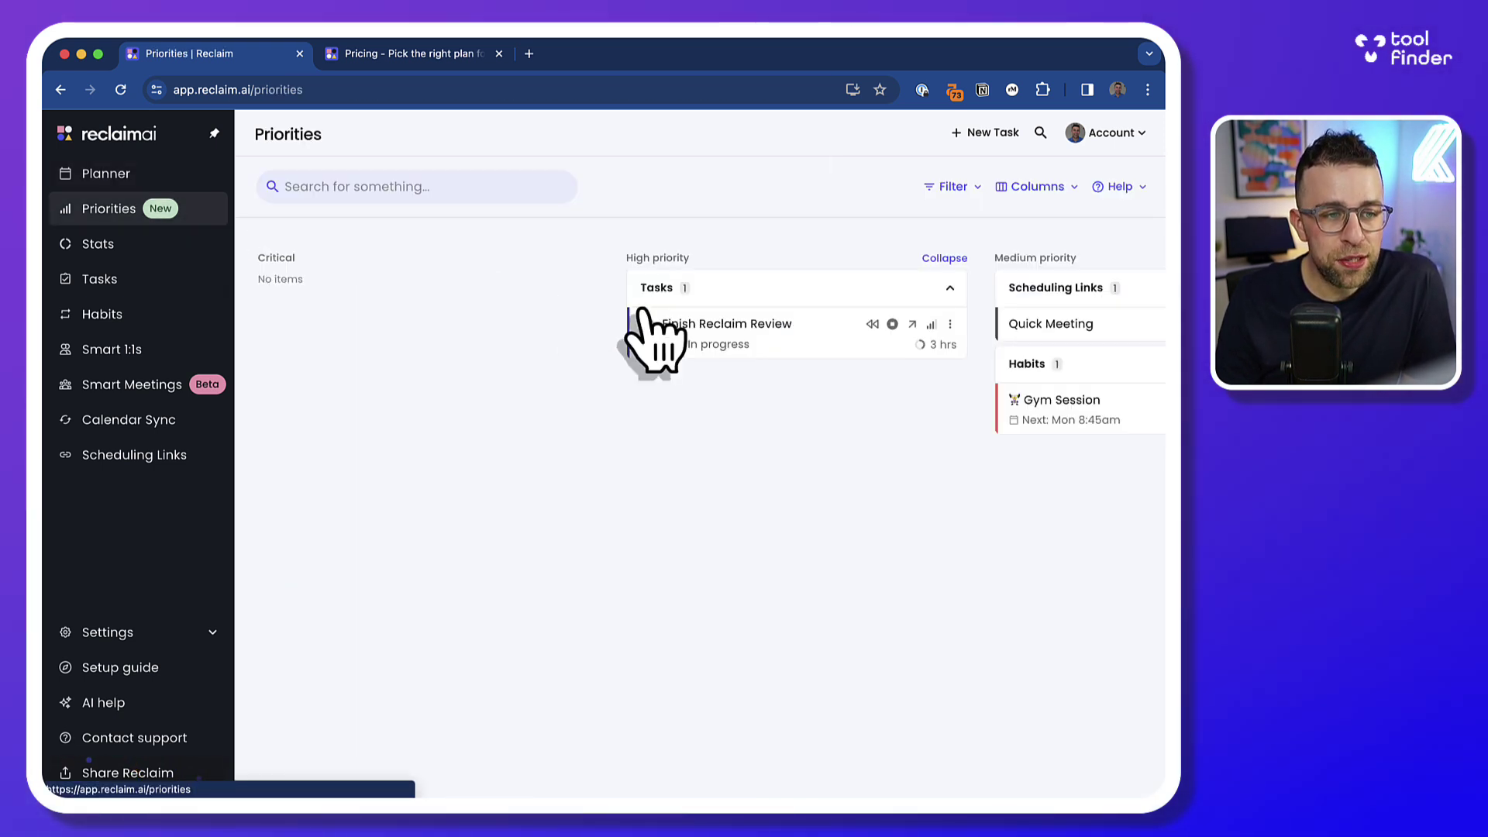
scroll(744, 334, "right", 2)
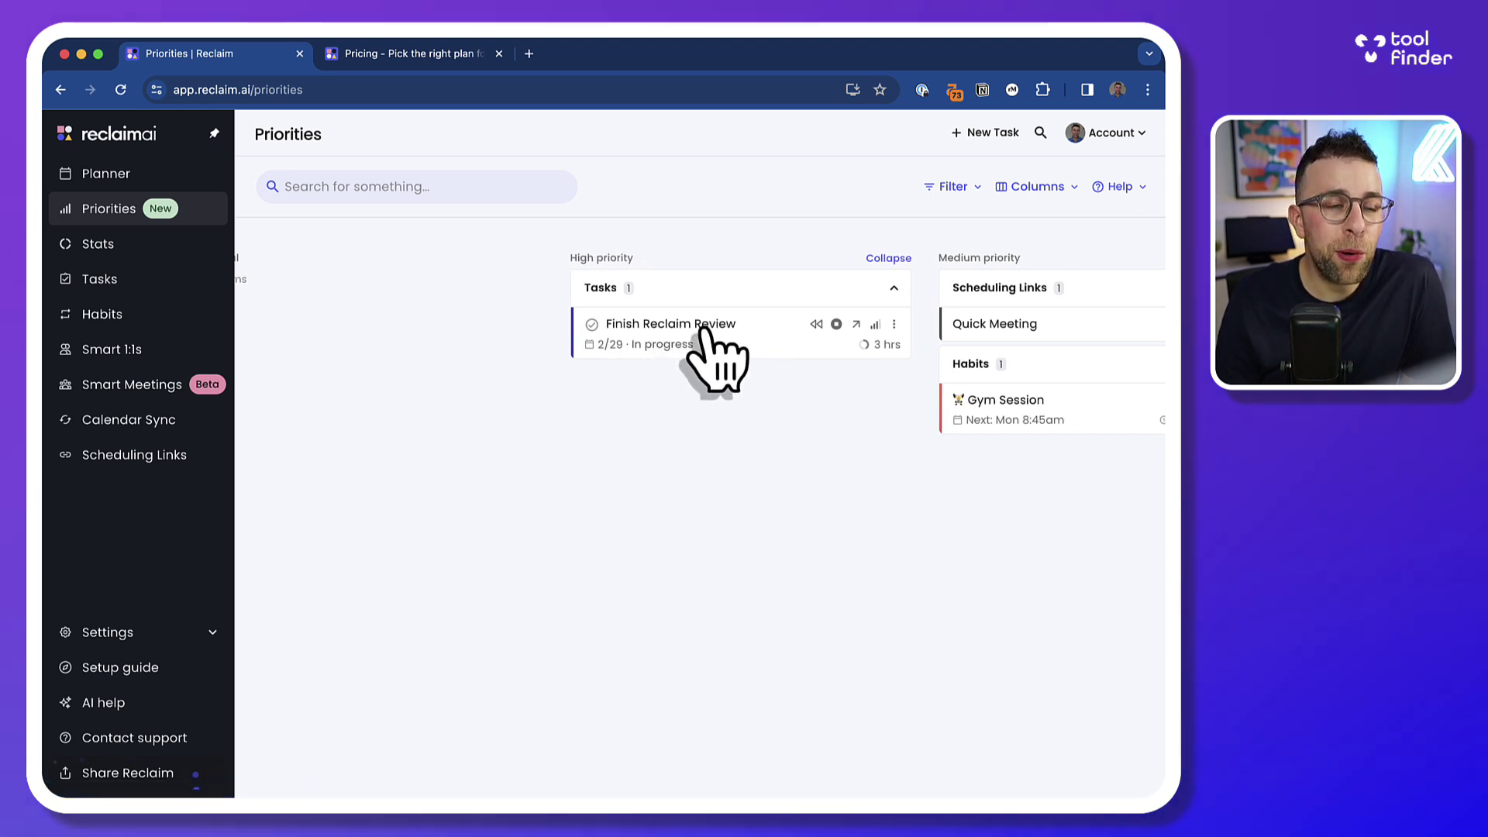
left_click(703, 329)
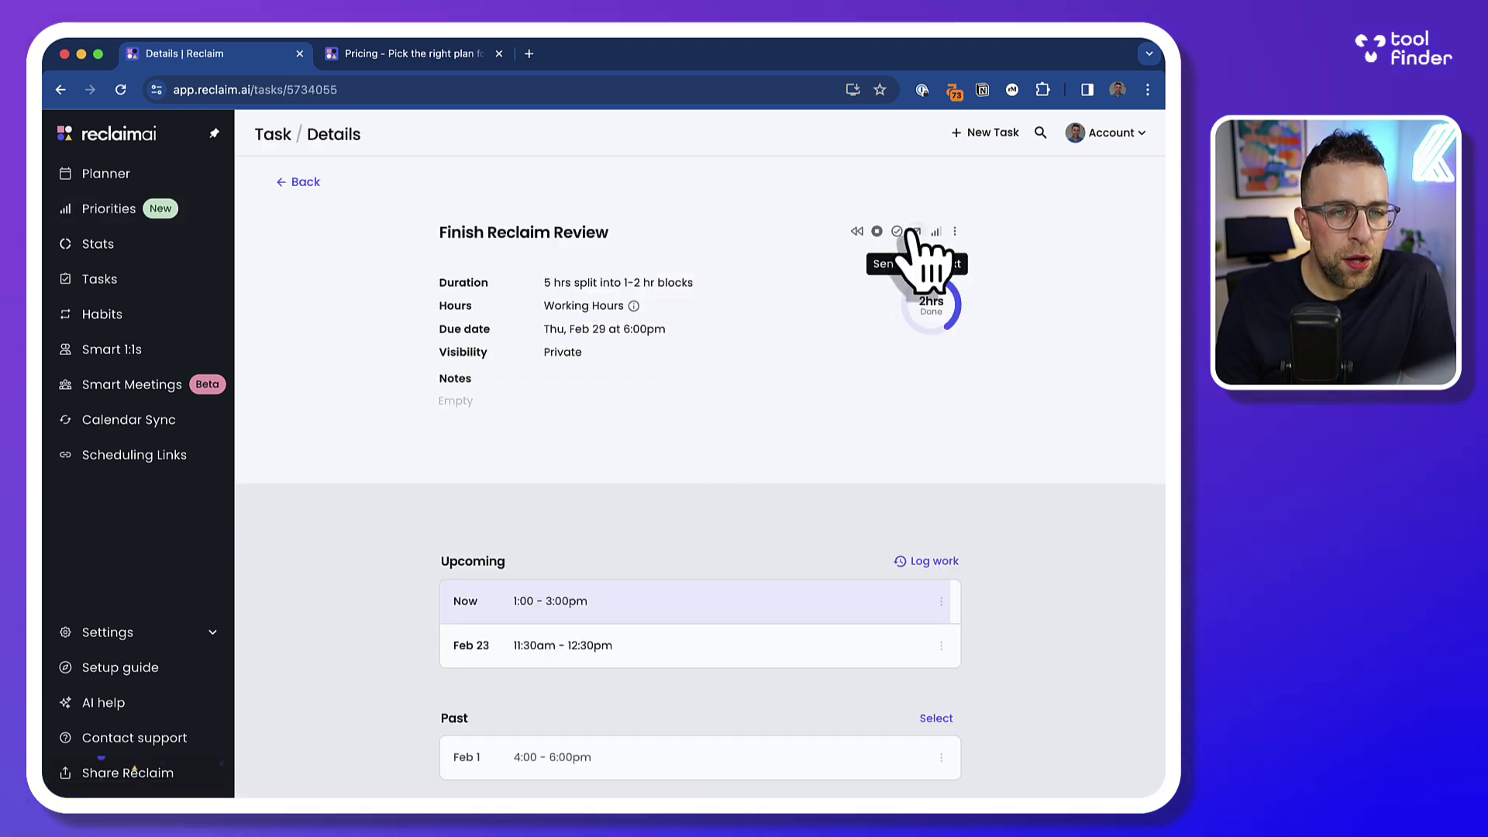
left_click(954, 231)
left_click(886, 286)
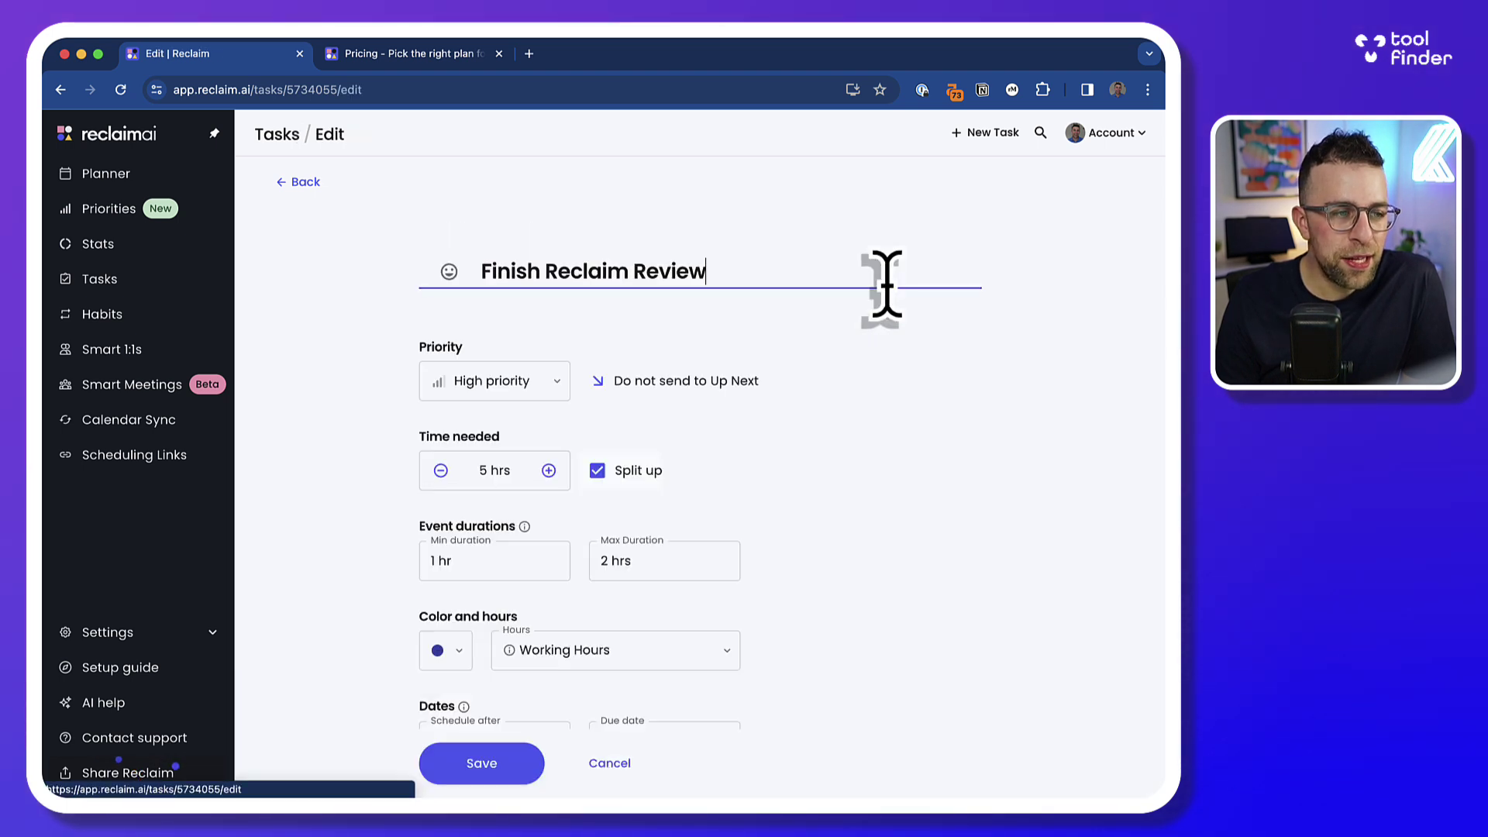
Review the priority options and keep the task at High priority
scroll(747, 523, "down", 2)
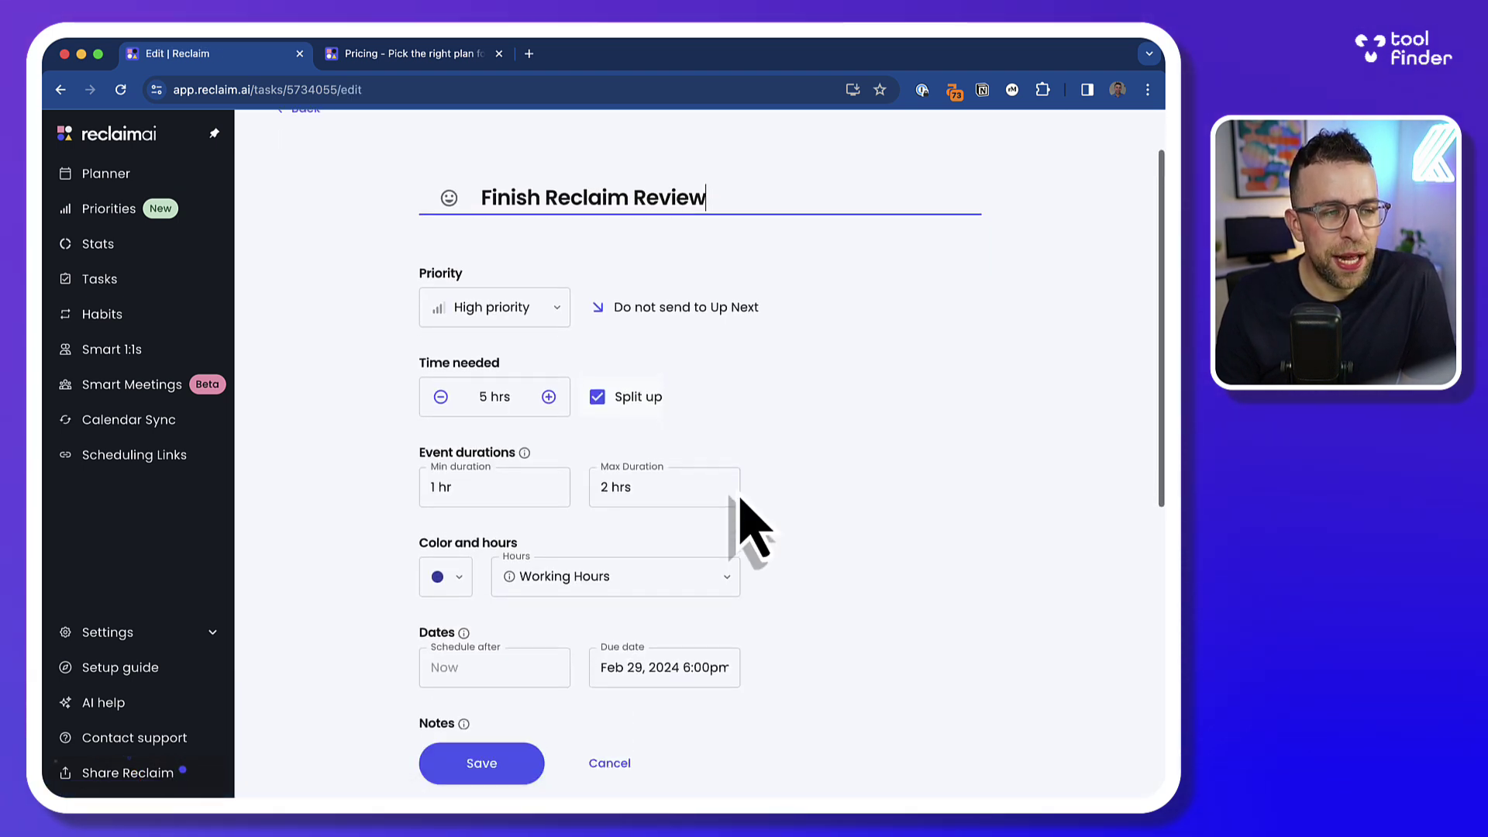
left_click(527, 305)
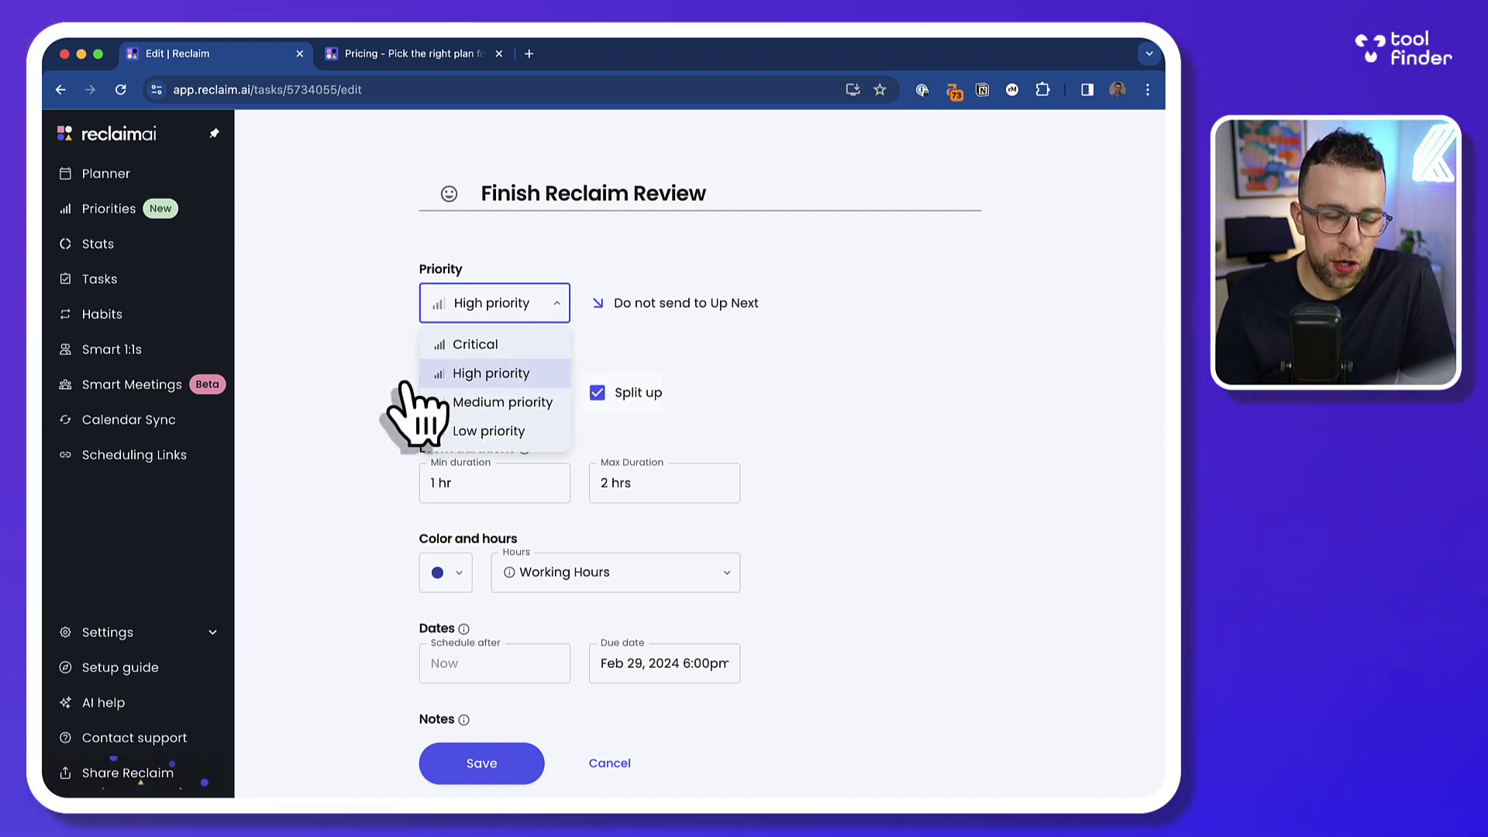
left_click(413, 407)
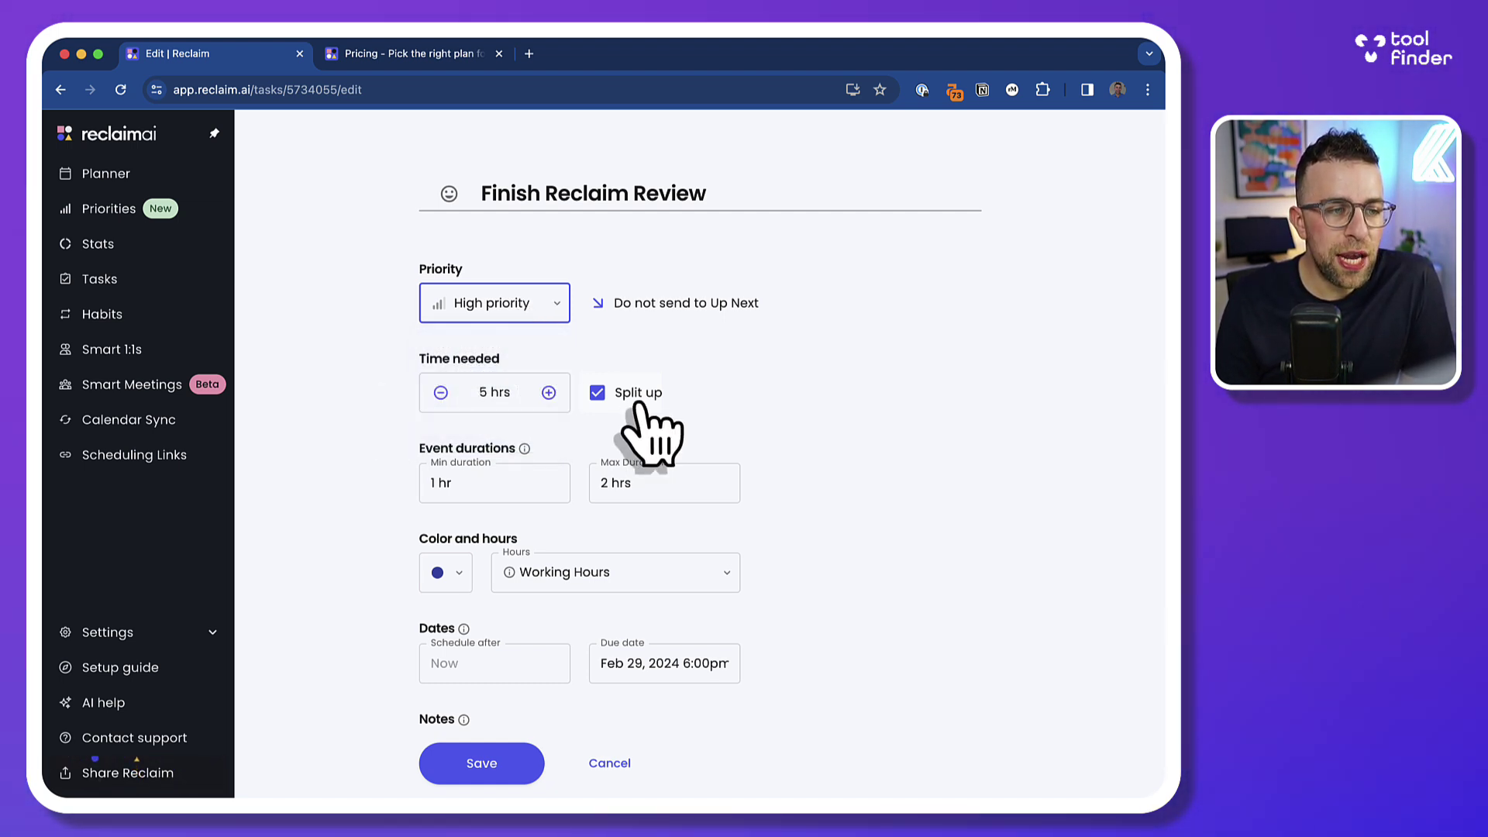
scroll(705, 416, "down", 2)
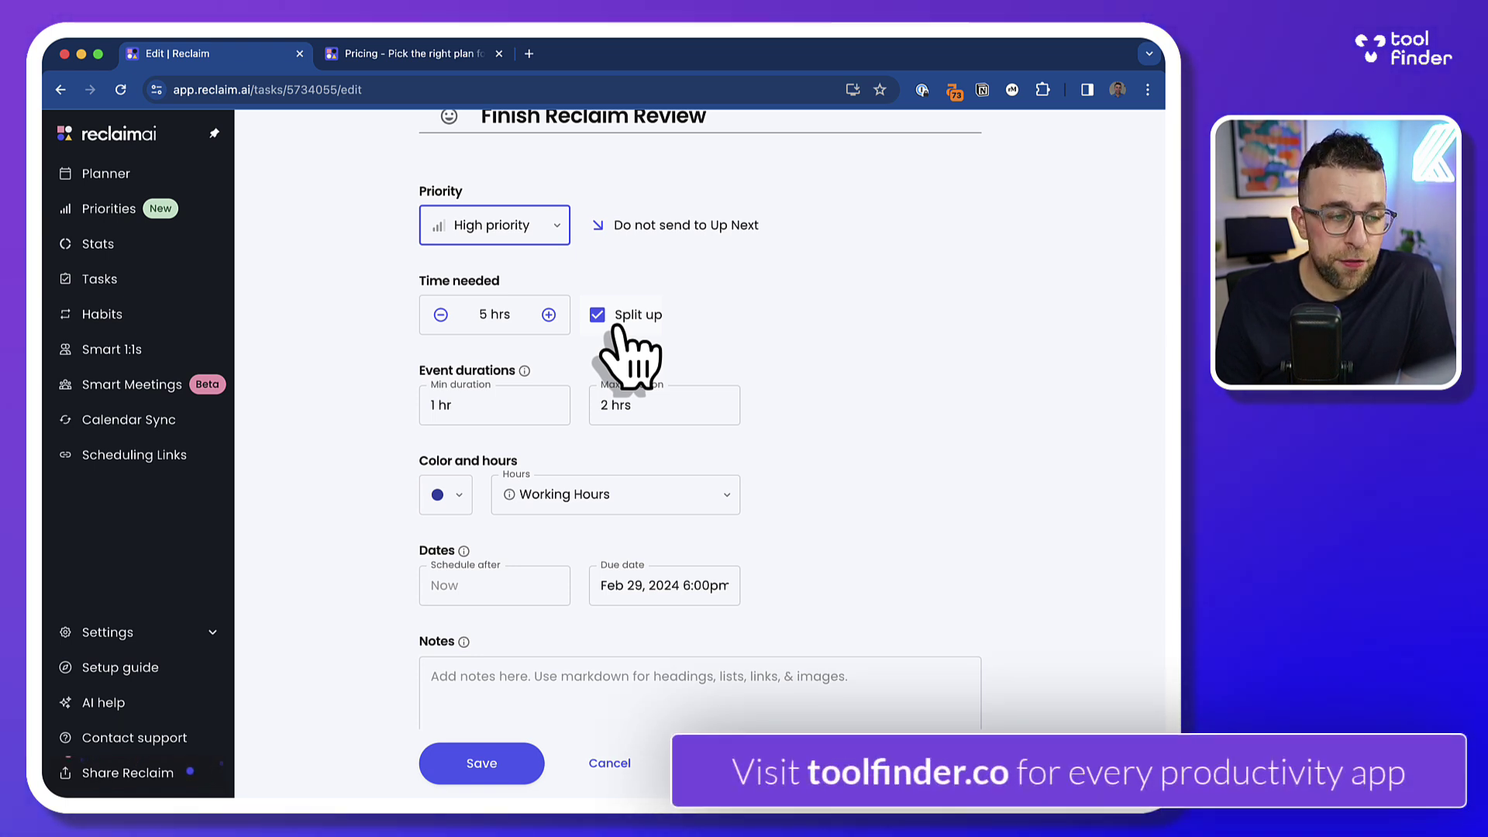
scroll(644, 481, "down", 3)
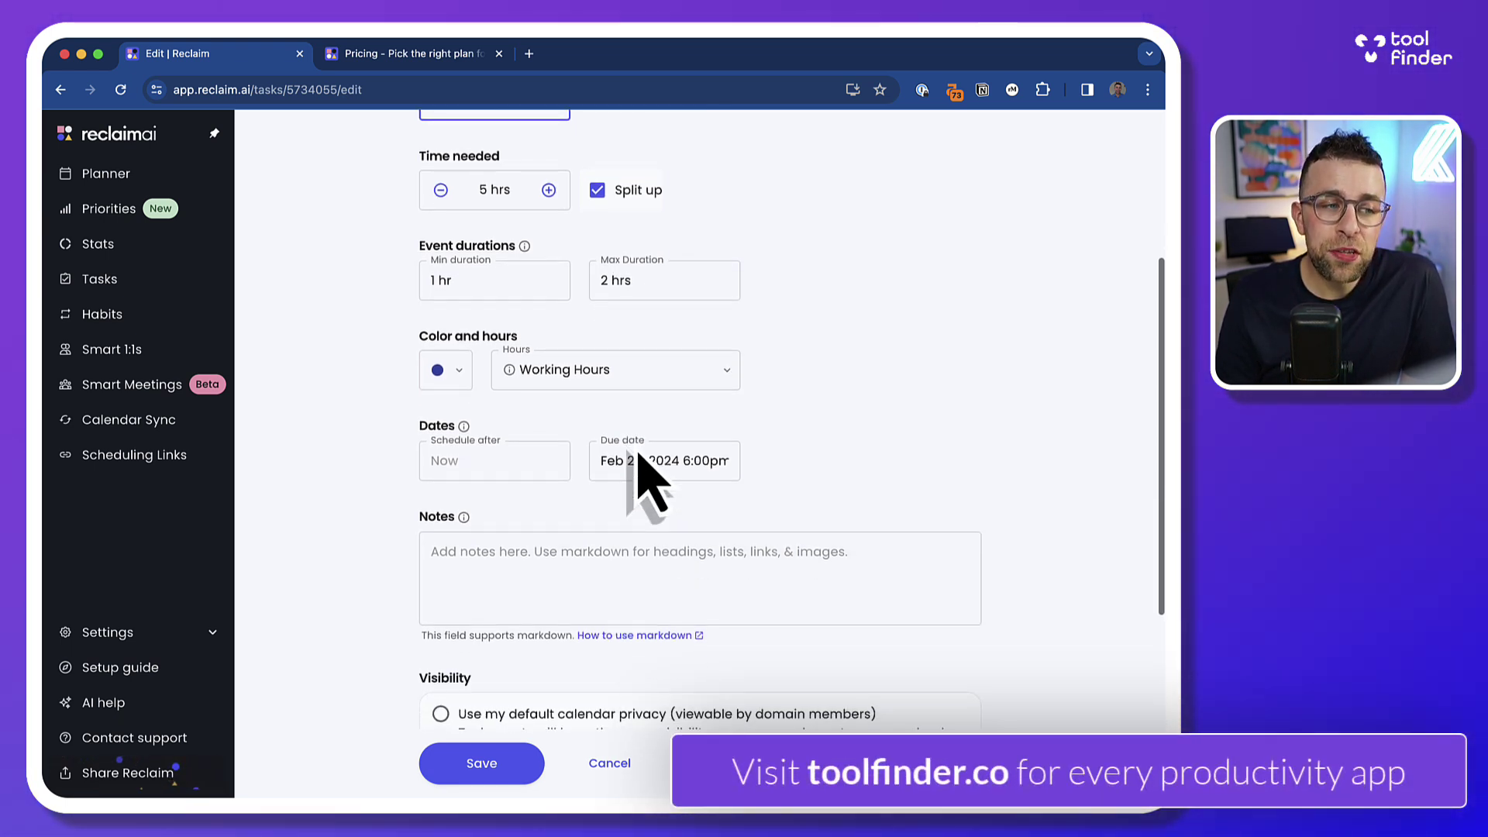
Keep the task on Working Hours and save its settings
left_click(609, 383)
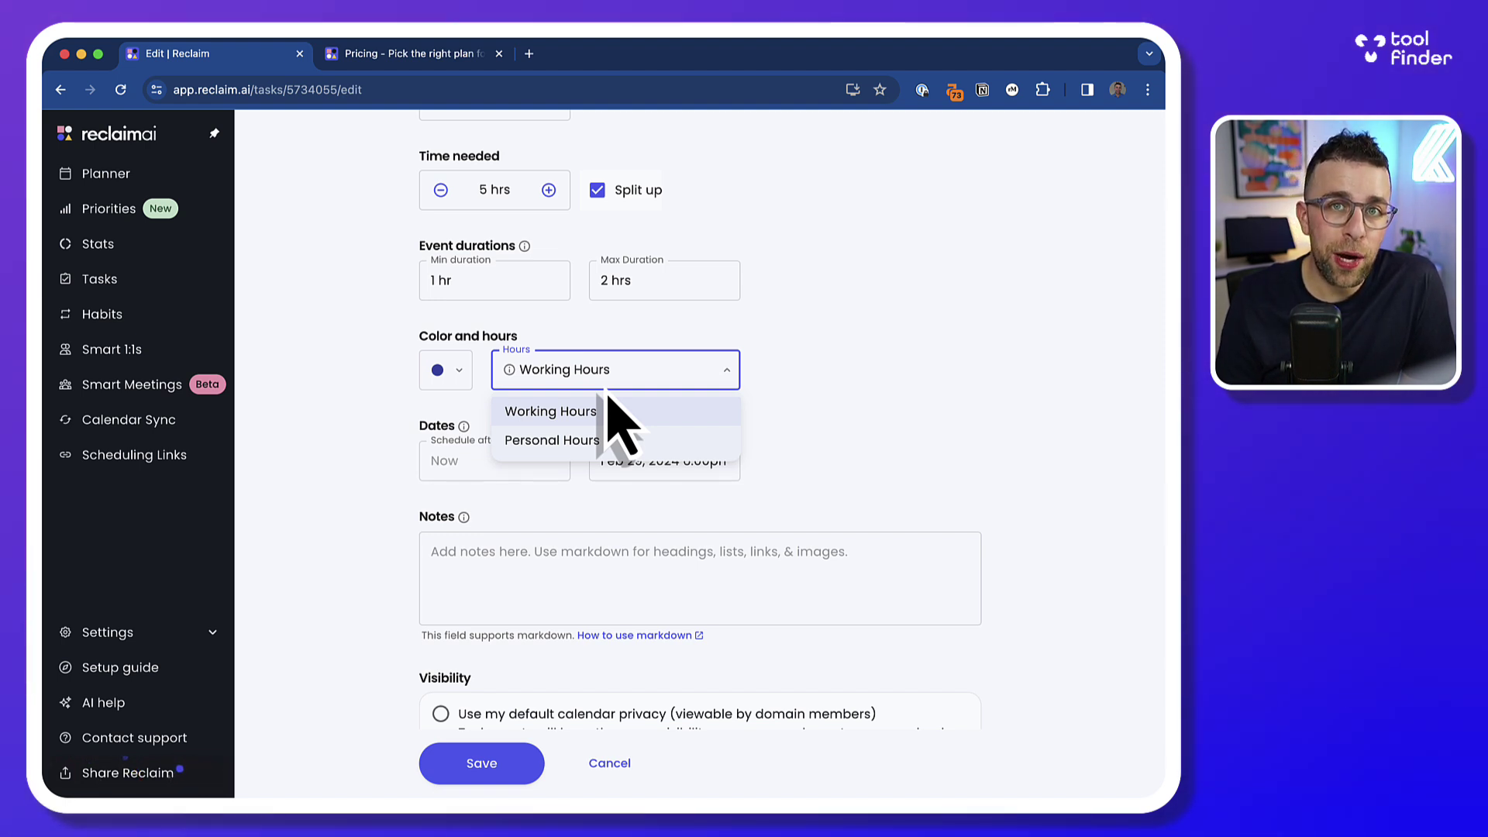
left_click(775, 384)
scroll(764, 392, "down", 2)
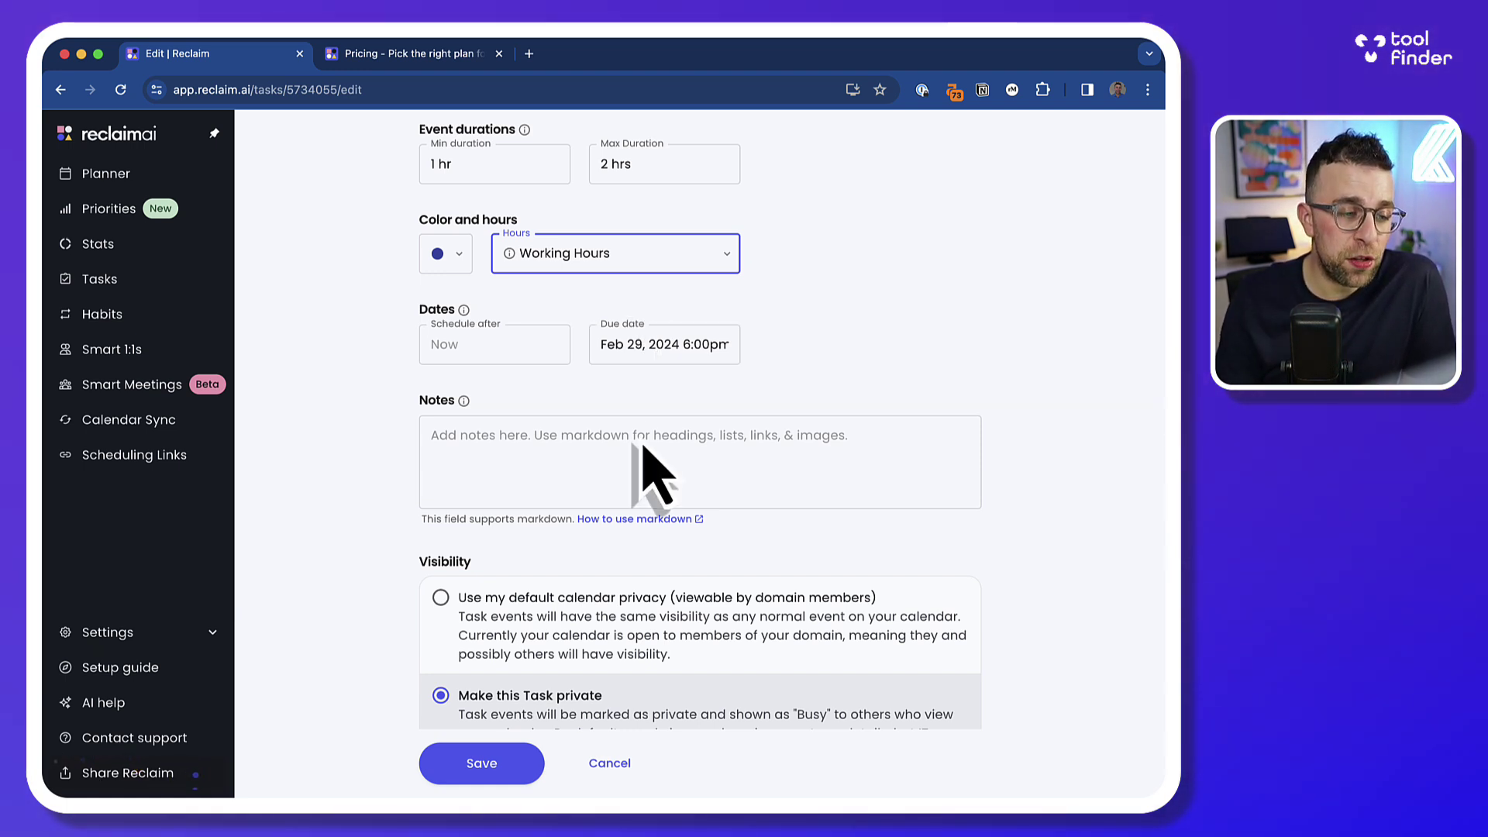
scroll(666, 457, "down", 3)
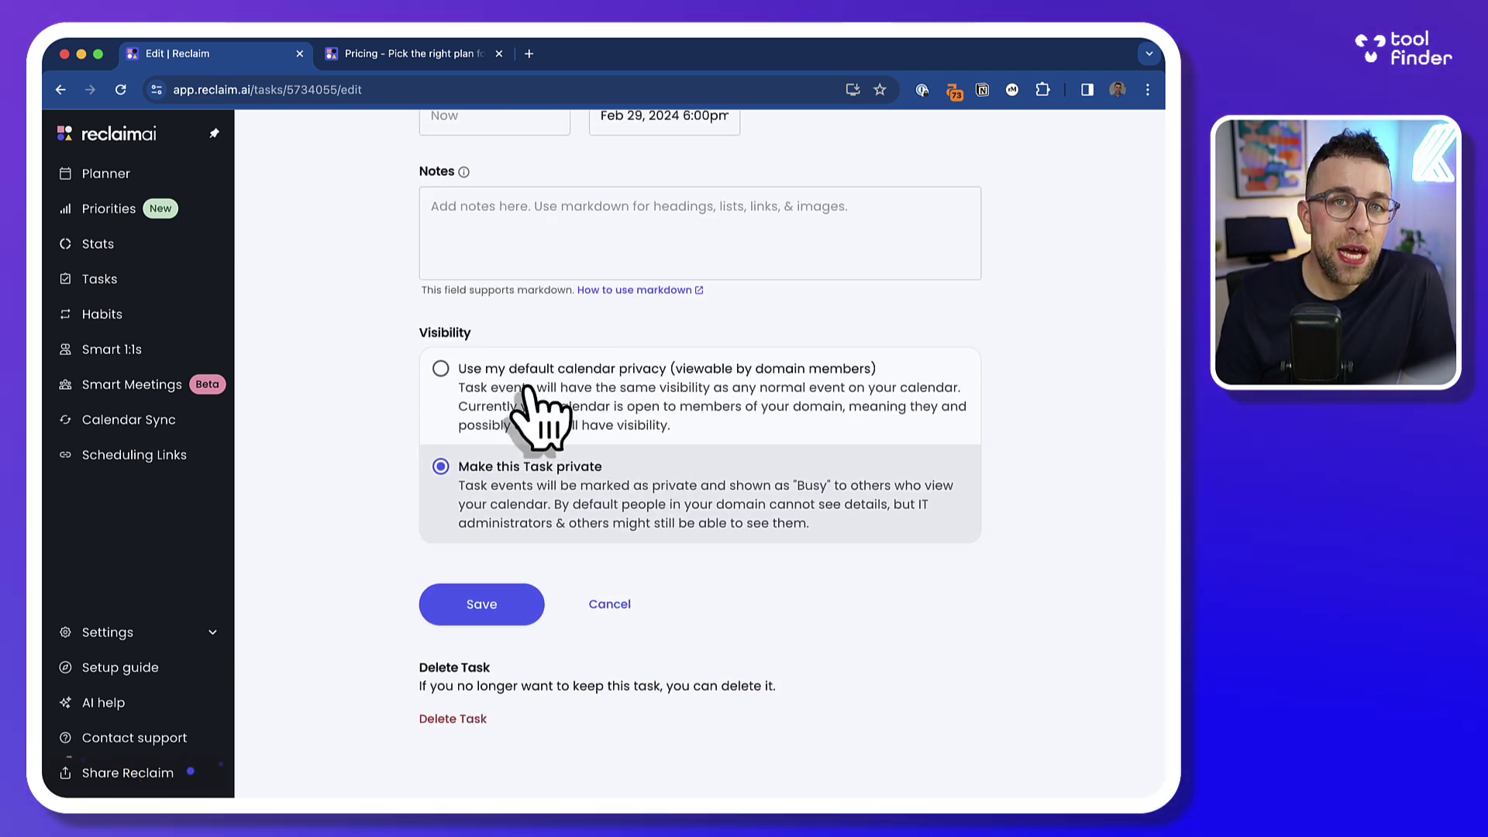
left_click(489, 612)
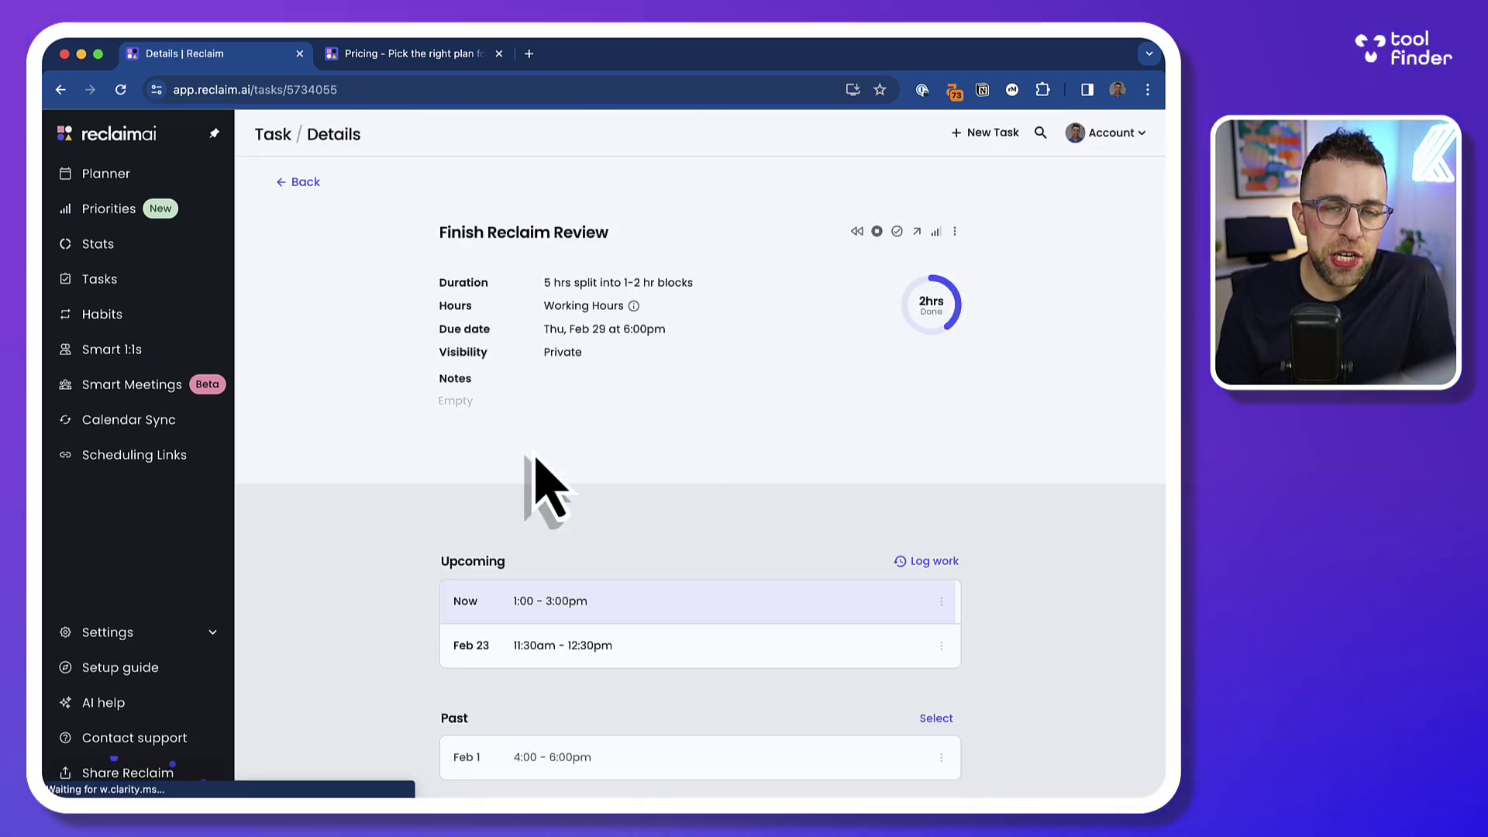
Stop Finish Reclaim Review's current work session and return to the Tasks list
scroll(585, 519, "down", 1)
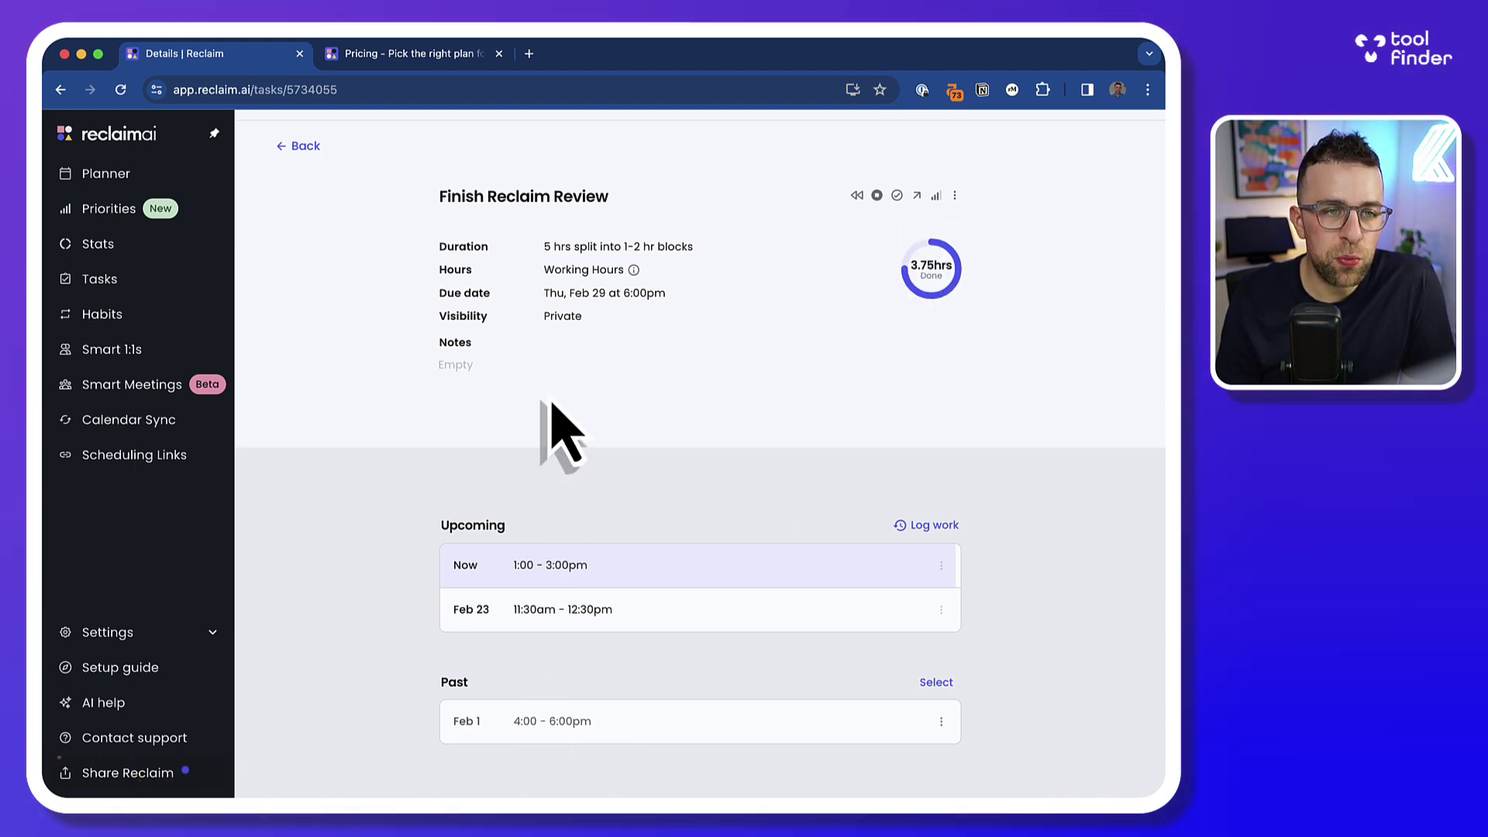
left_click(876, 195)
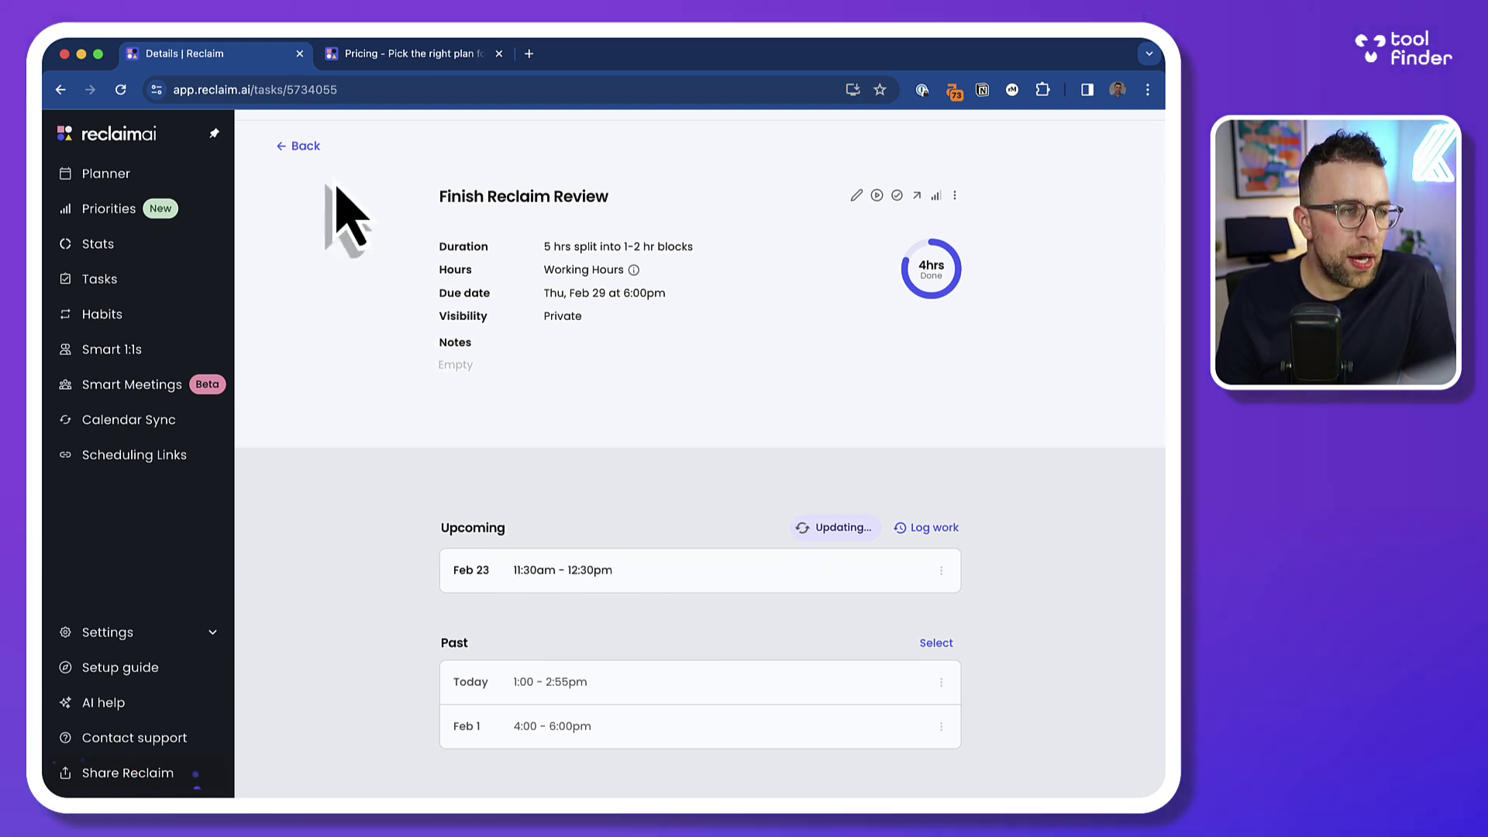
left_click(299, 147)
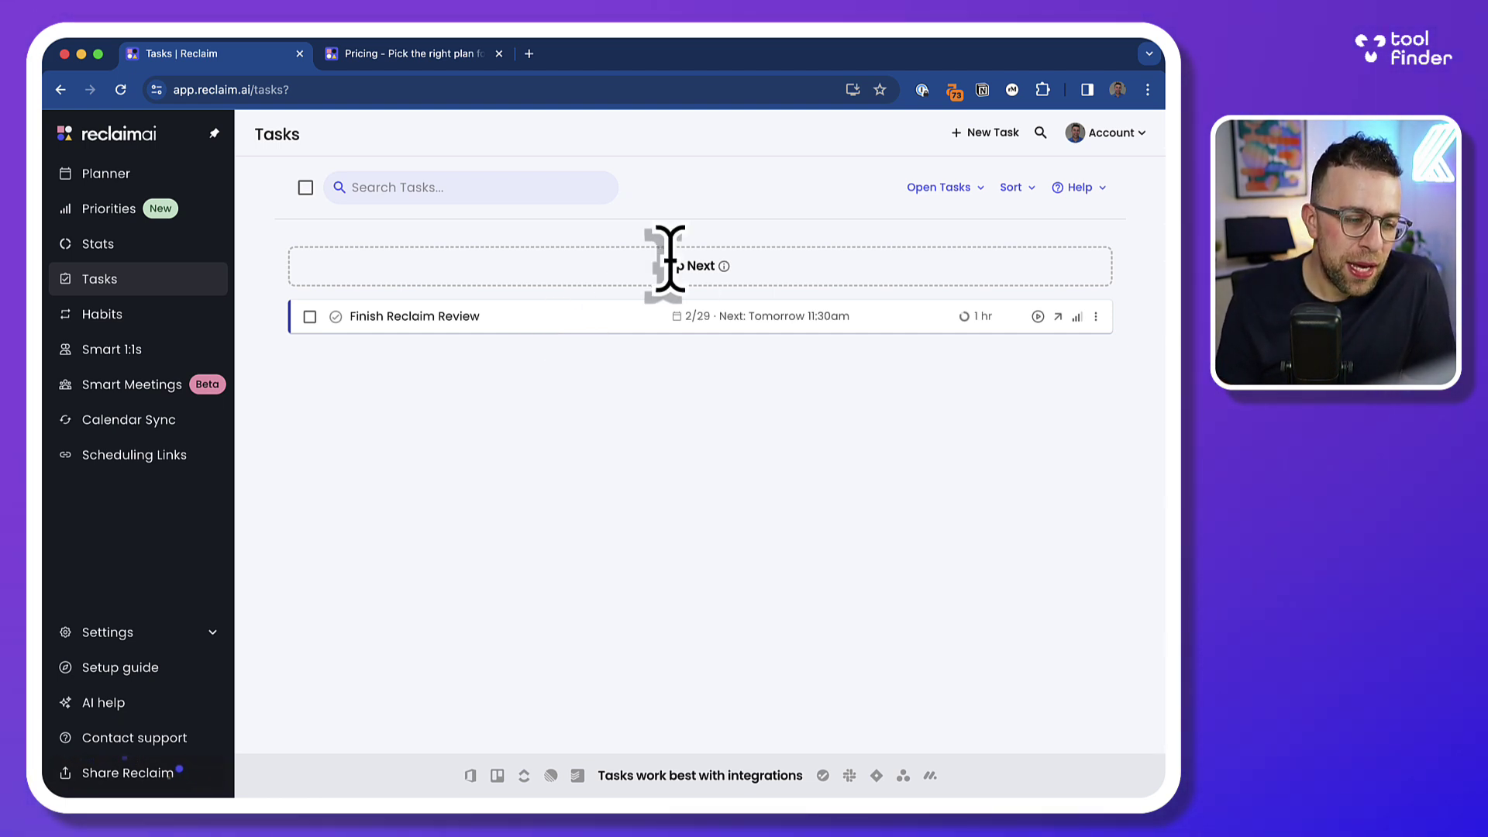
Open the Integrations settings and browse the available cards, including connected Google Tasks
left_click(785, 779)
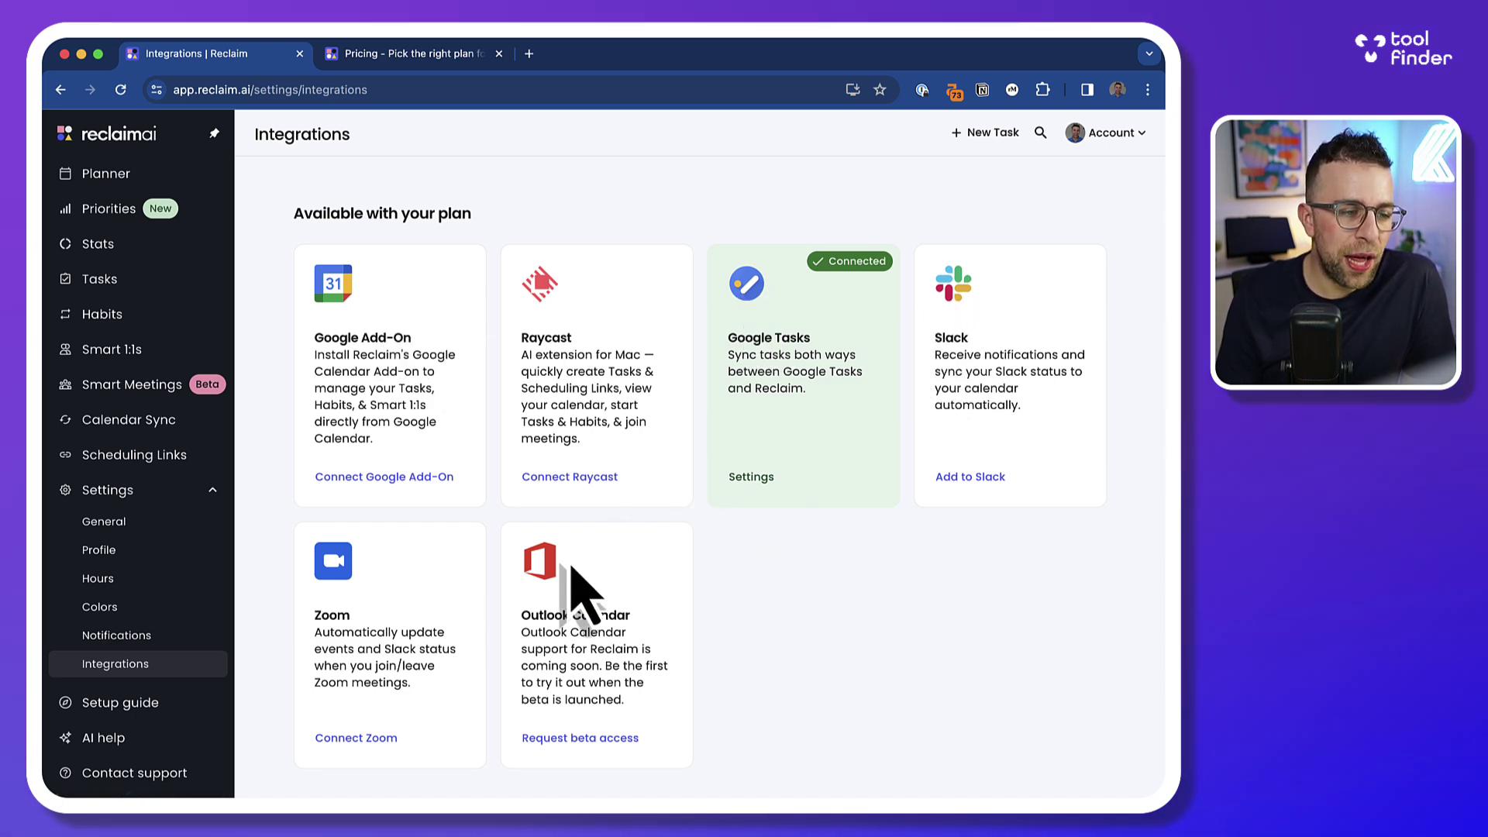
scroll(597, 636, "down", 4)
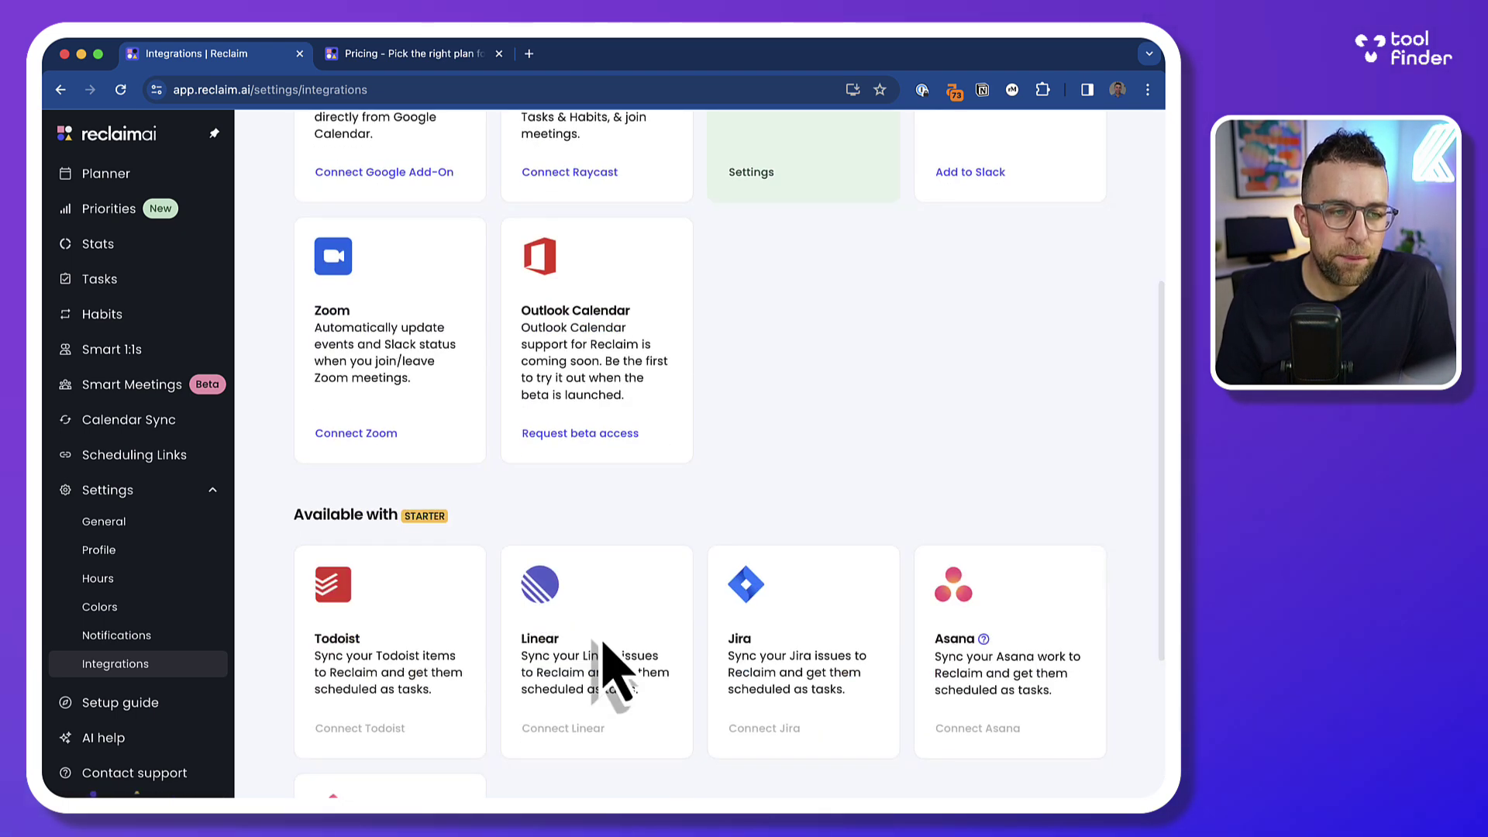
scroll(604, 666, "down", 3)
scroll(598, 532, "up", 4)
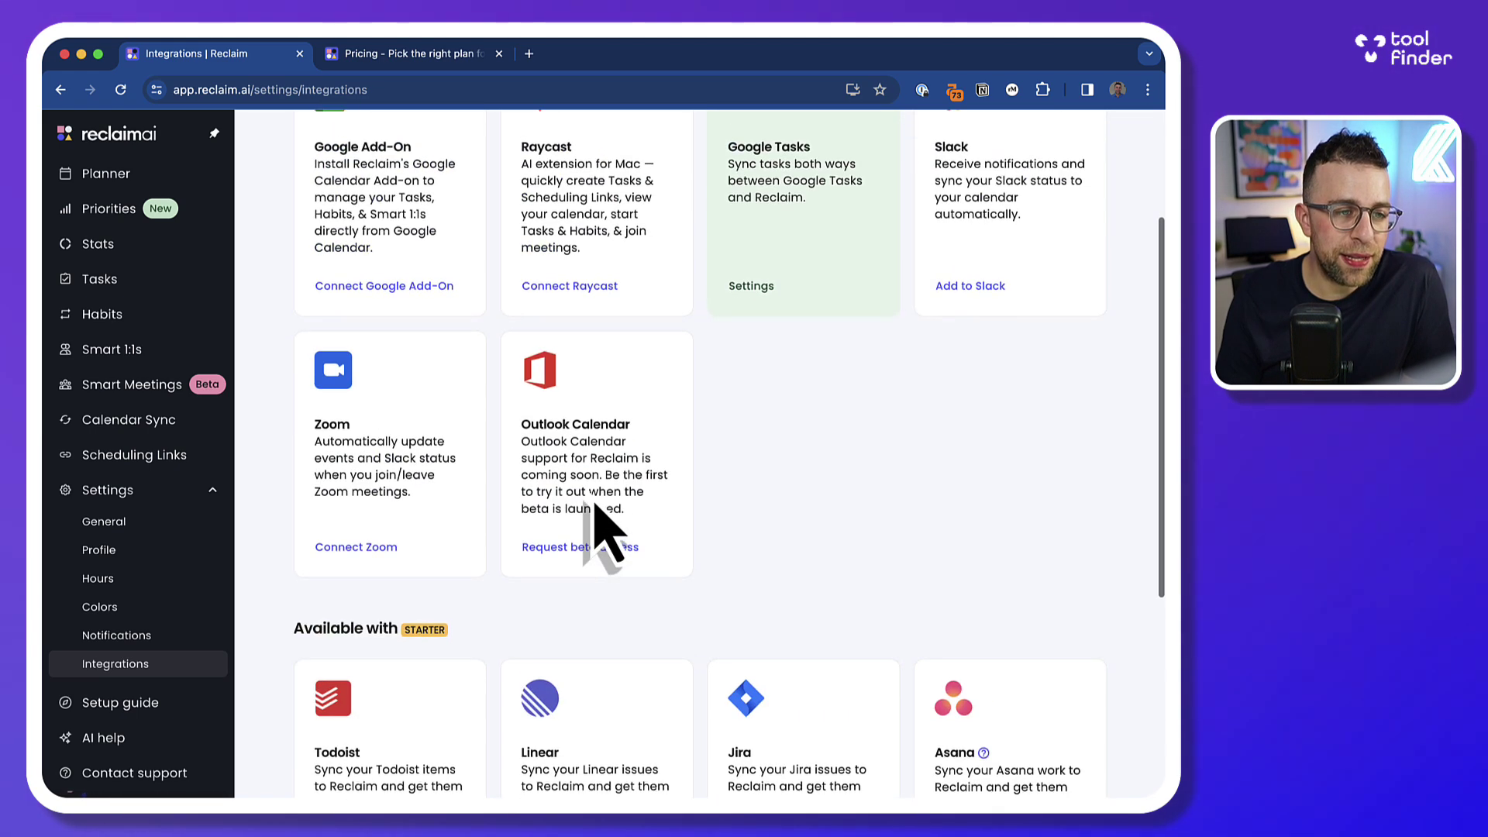
scroll(574, 496, "down", 2)
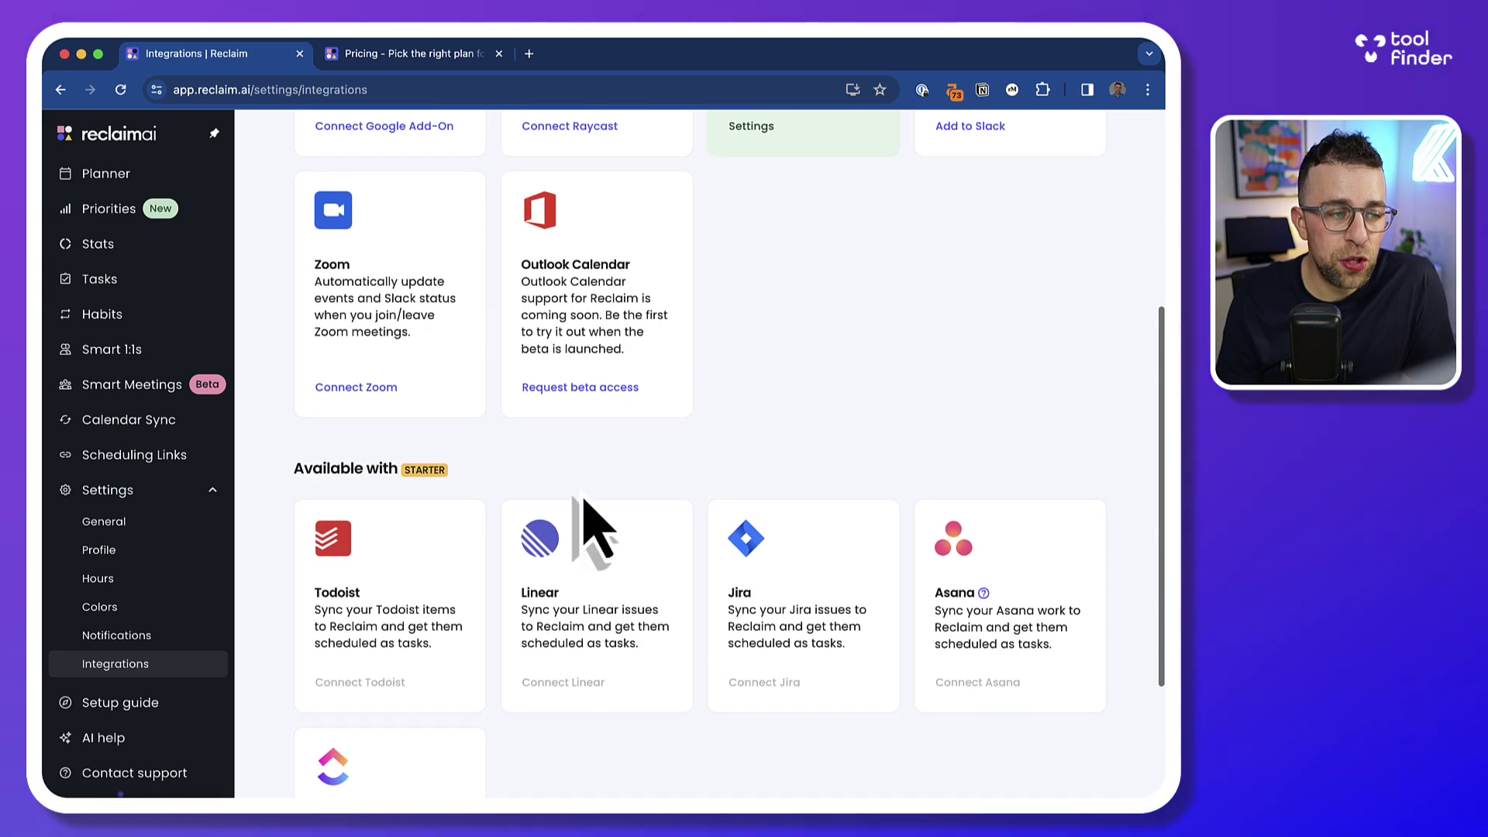
scroll(589, 511, "down", 2)
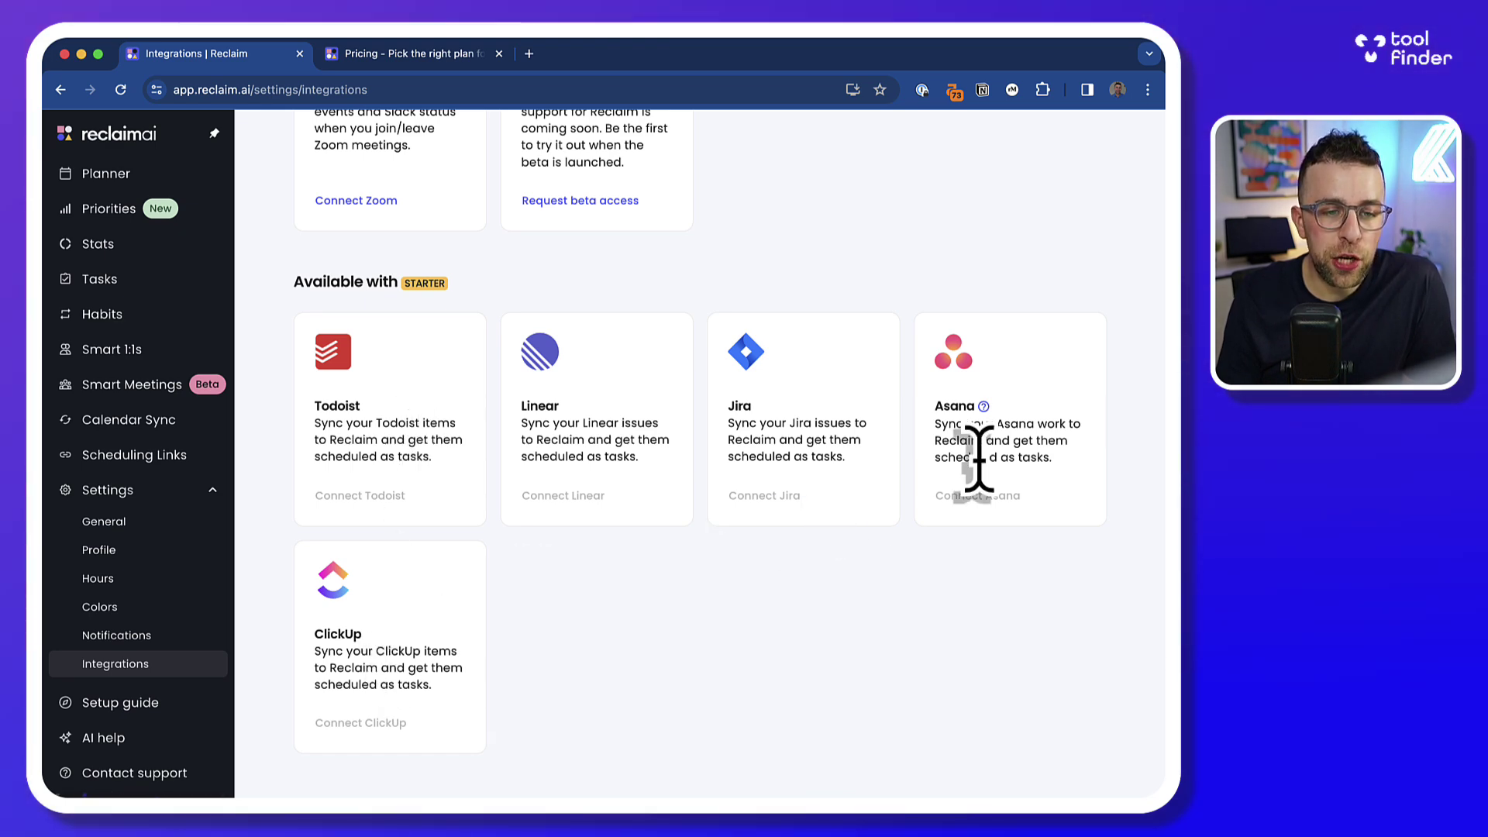
scroll(612, 426, "up", 7)
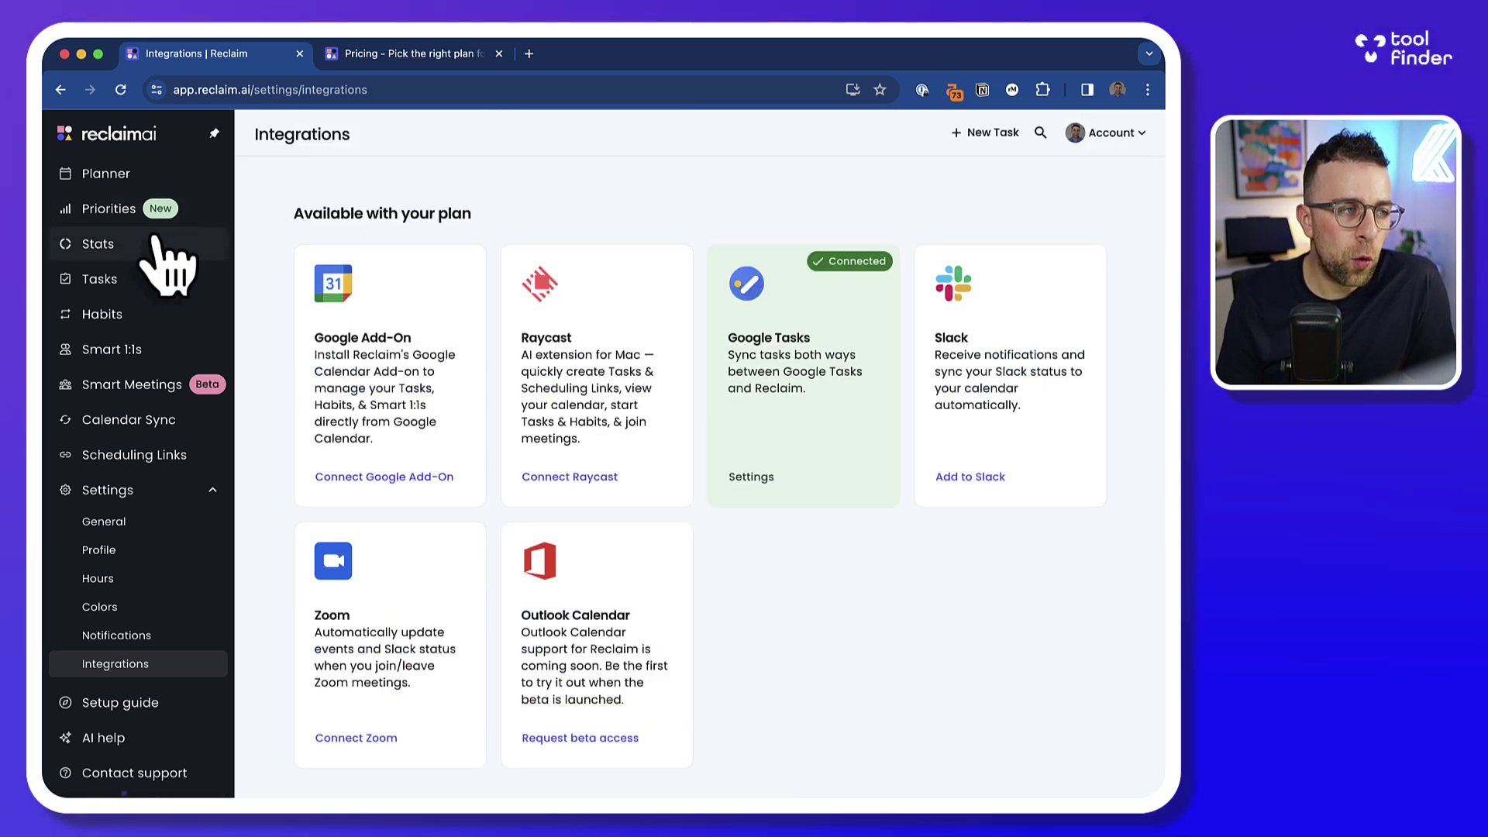
Browse the Priorities board columns and start a new task
left_click(206, 217)
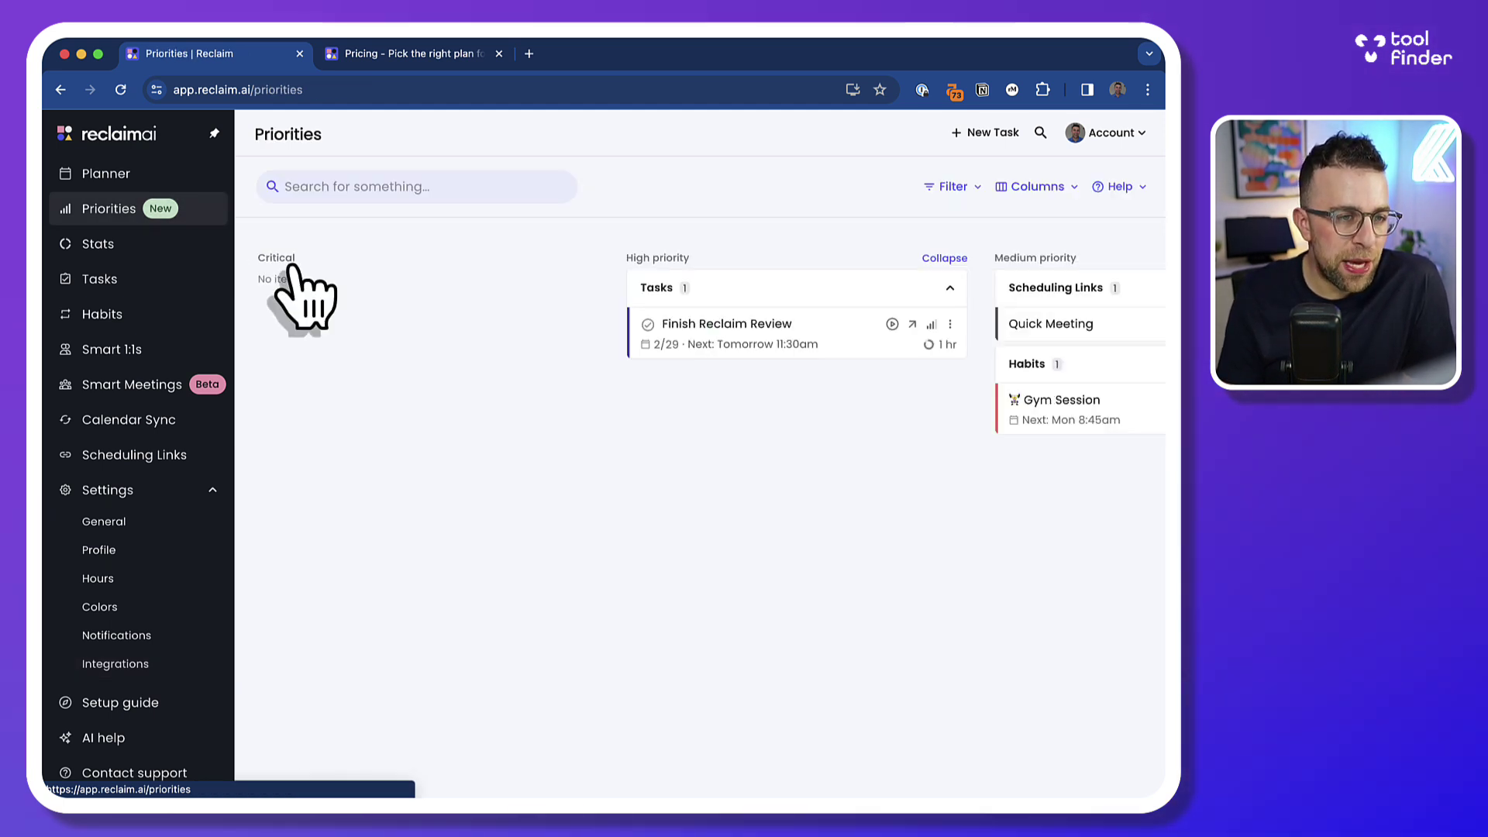
scroll(697, 399, "right", 3)
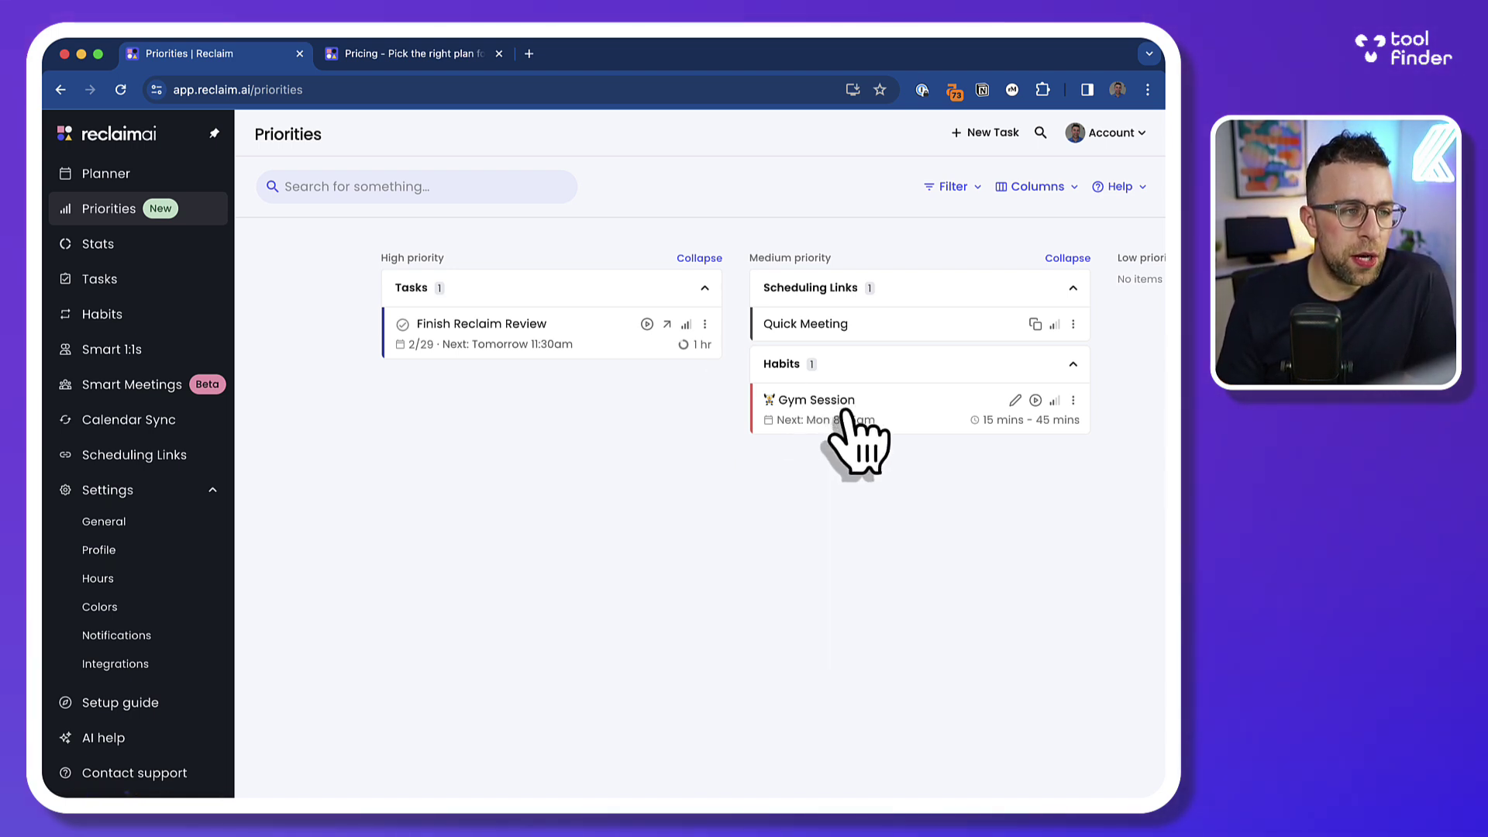
scroll(837, 427, "left", 3)
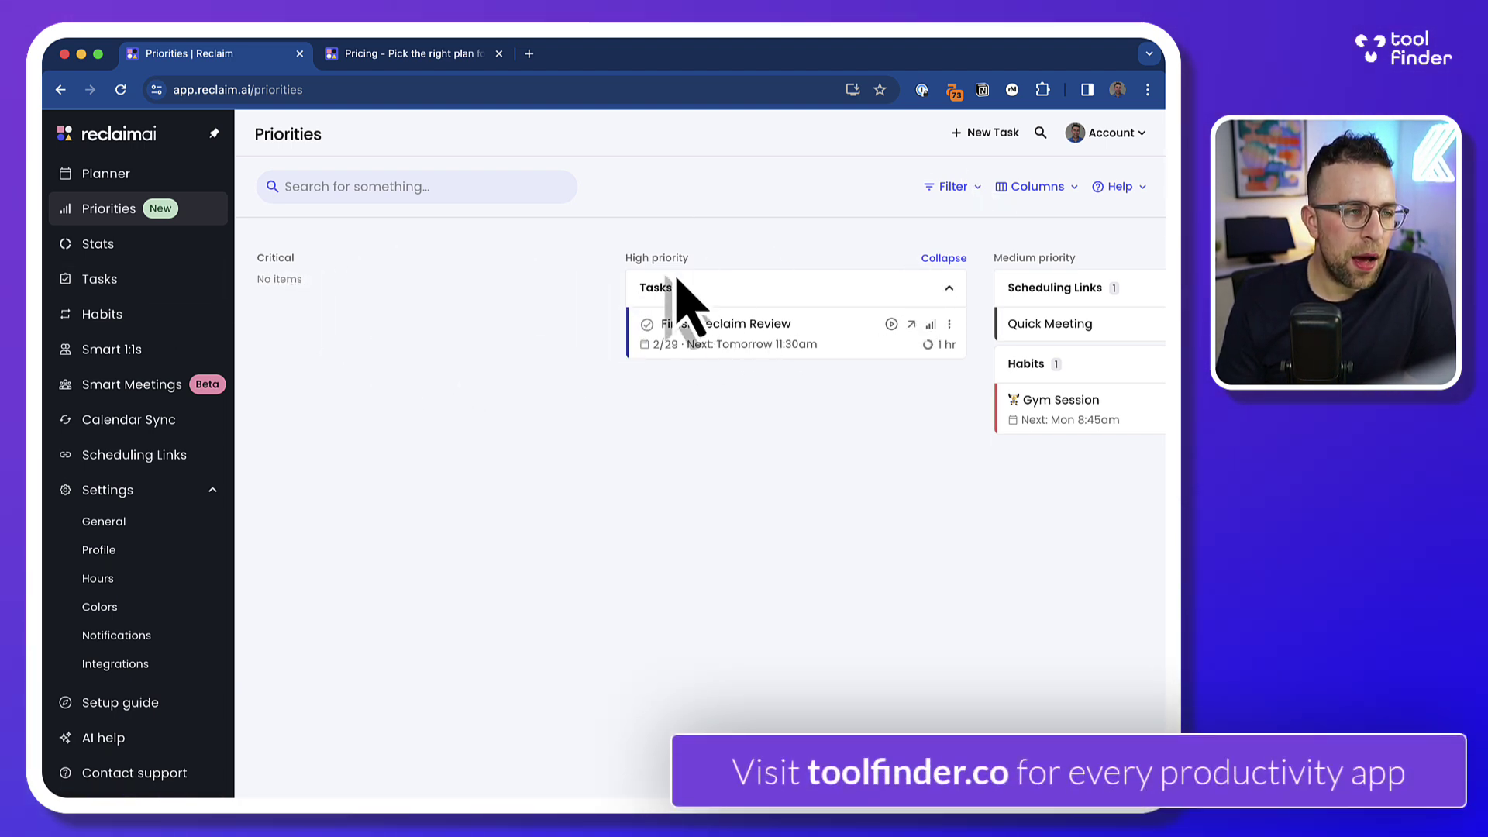
left_click(998, 134)
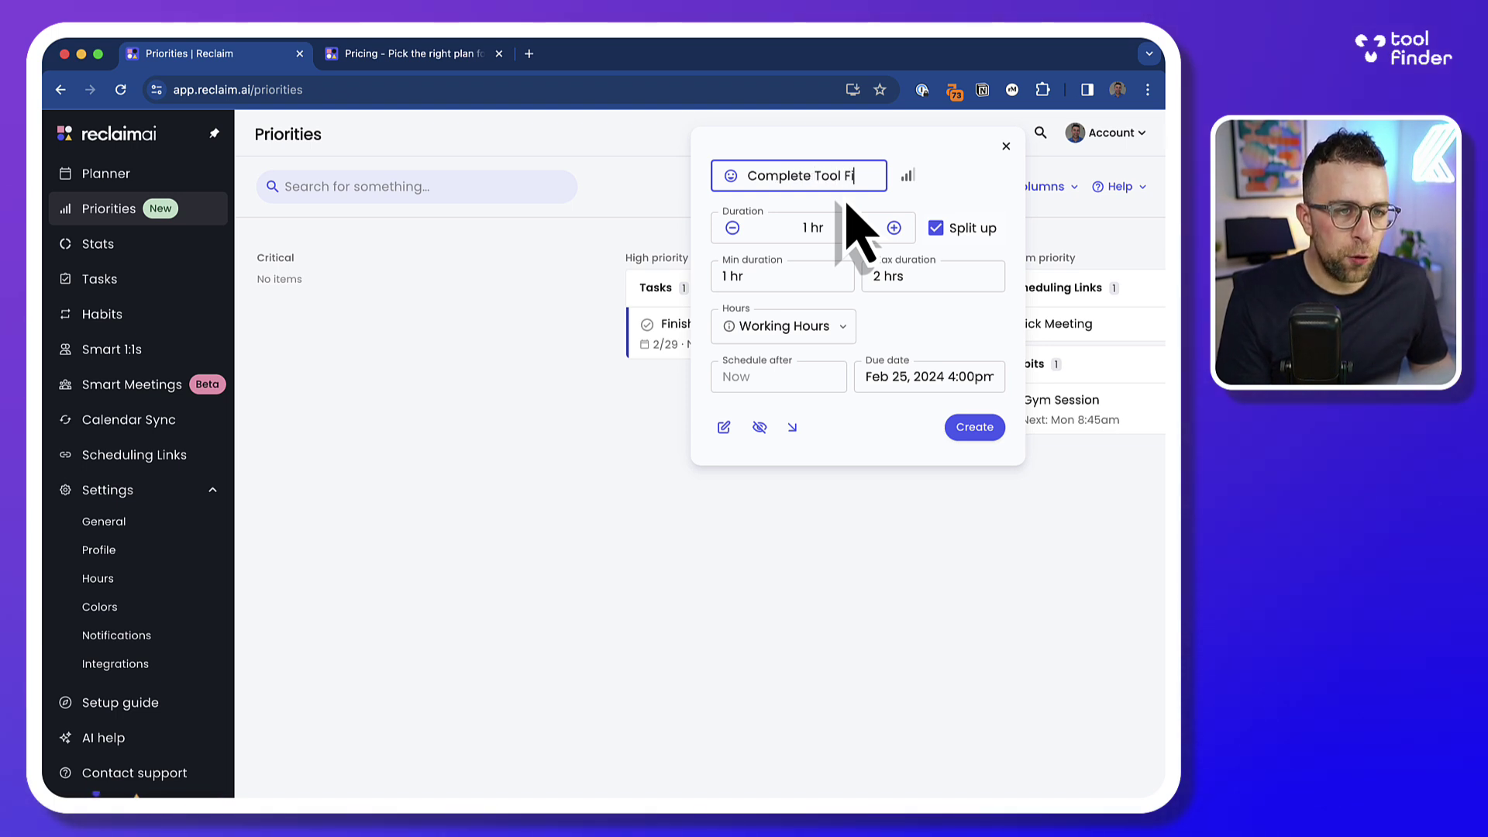
Name the new task 'Complete Tool Finder Review' and give it Critical priority
type("Complete Tool Finder Review")
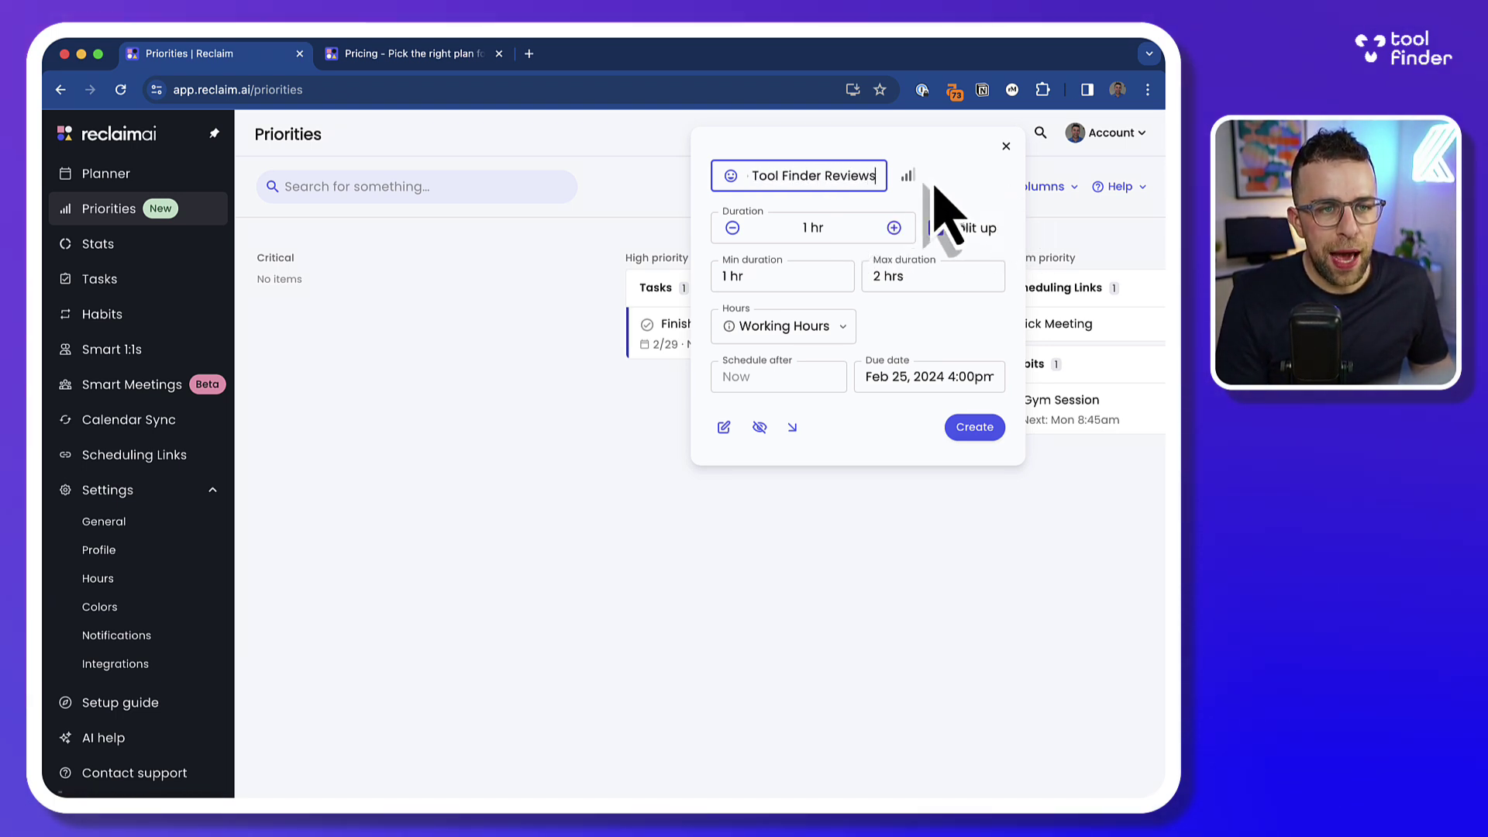
left_click(908, 177)
left_click(897, 196)
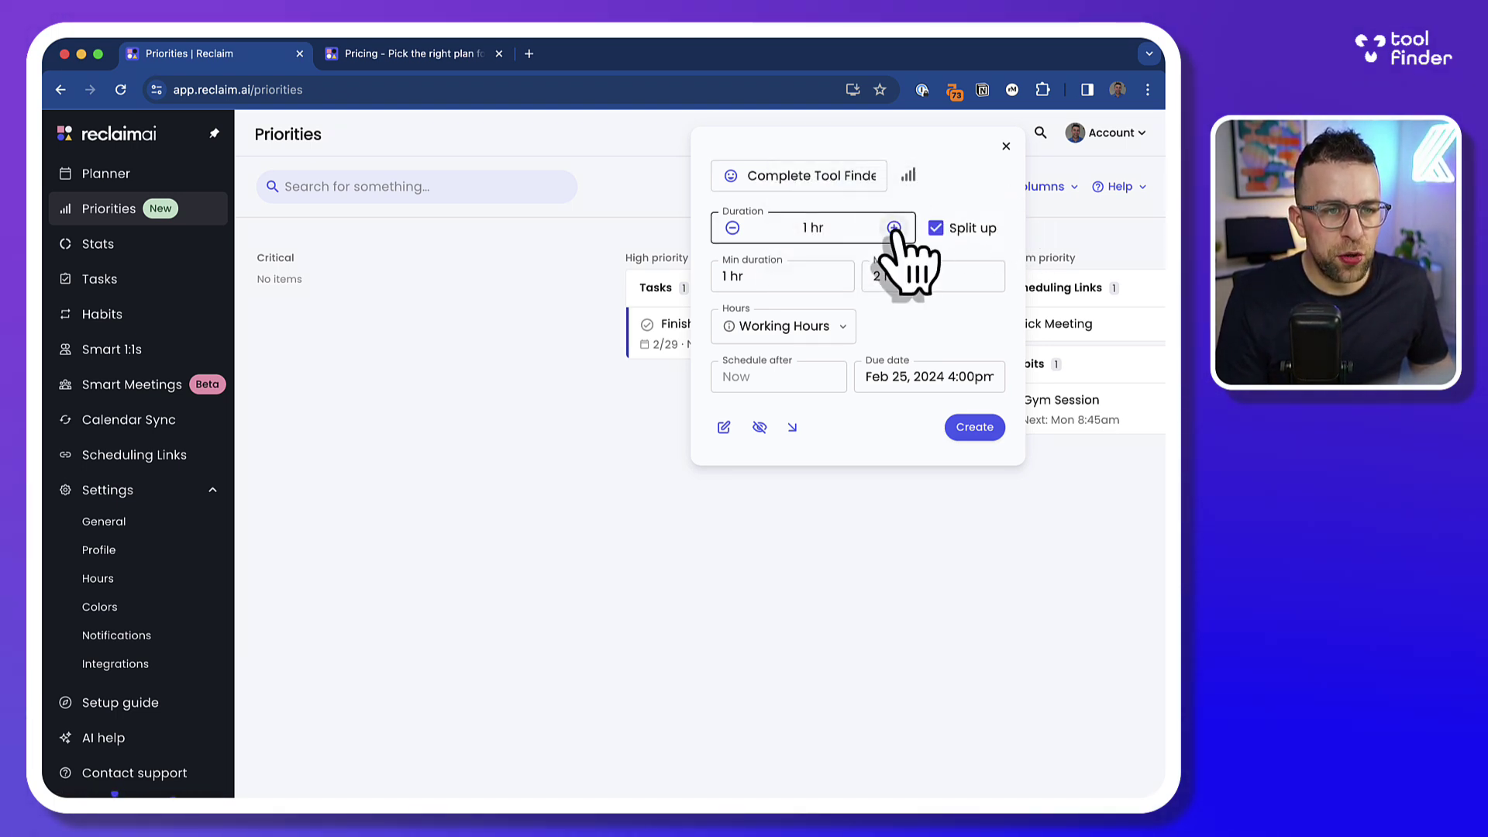
Schedule the task to start after Feb 26 with a due date of Feb 29
left_click(897, 380)
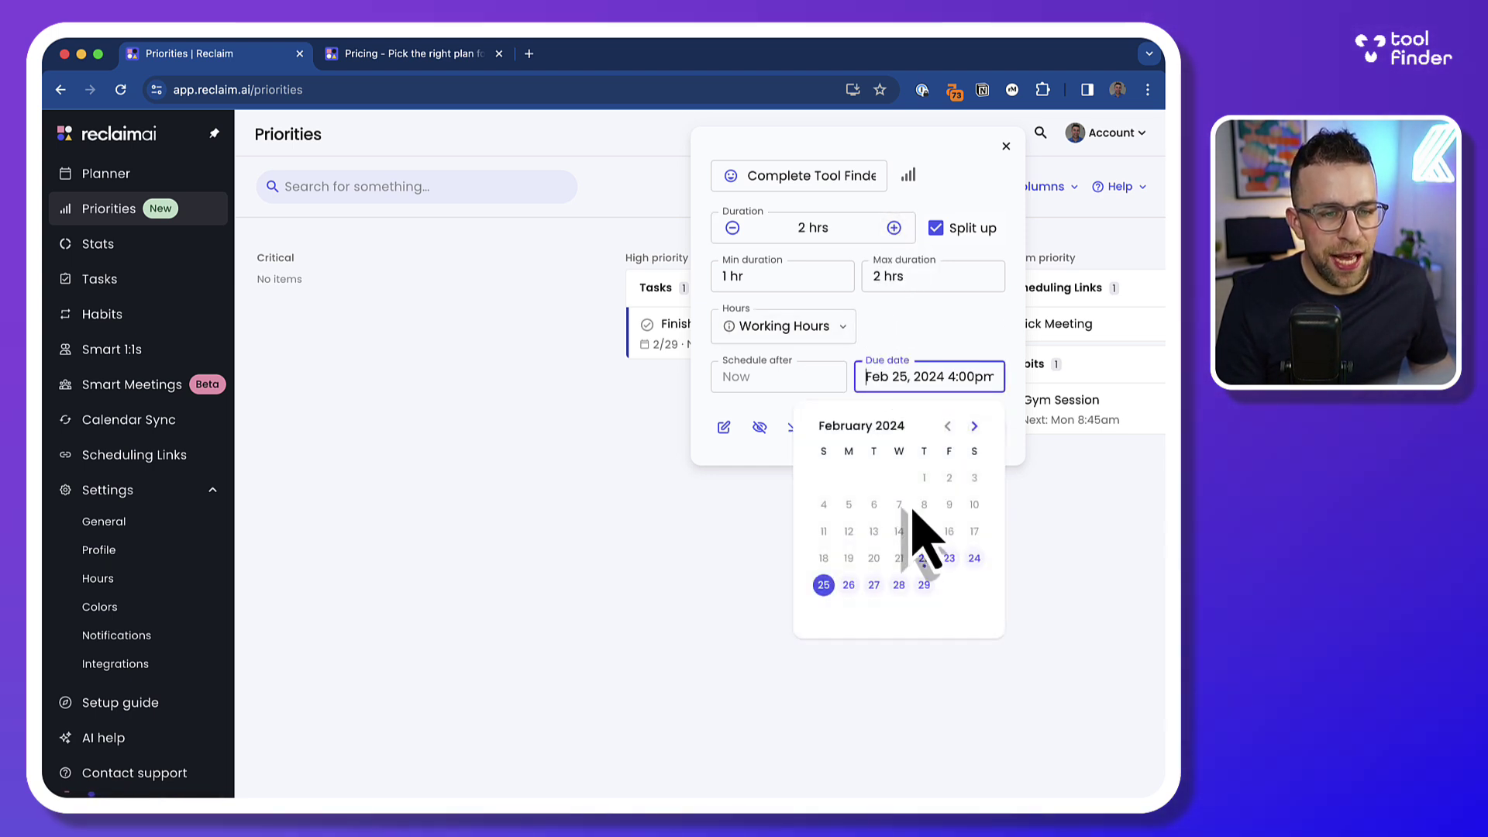
left_click(874, 586)
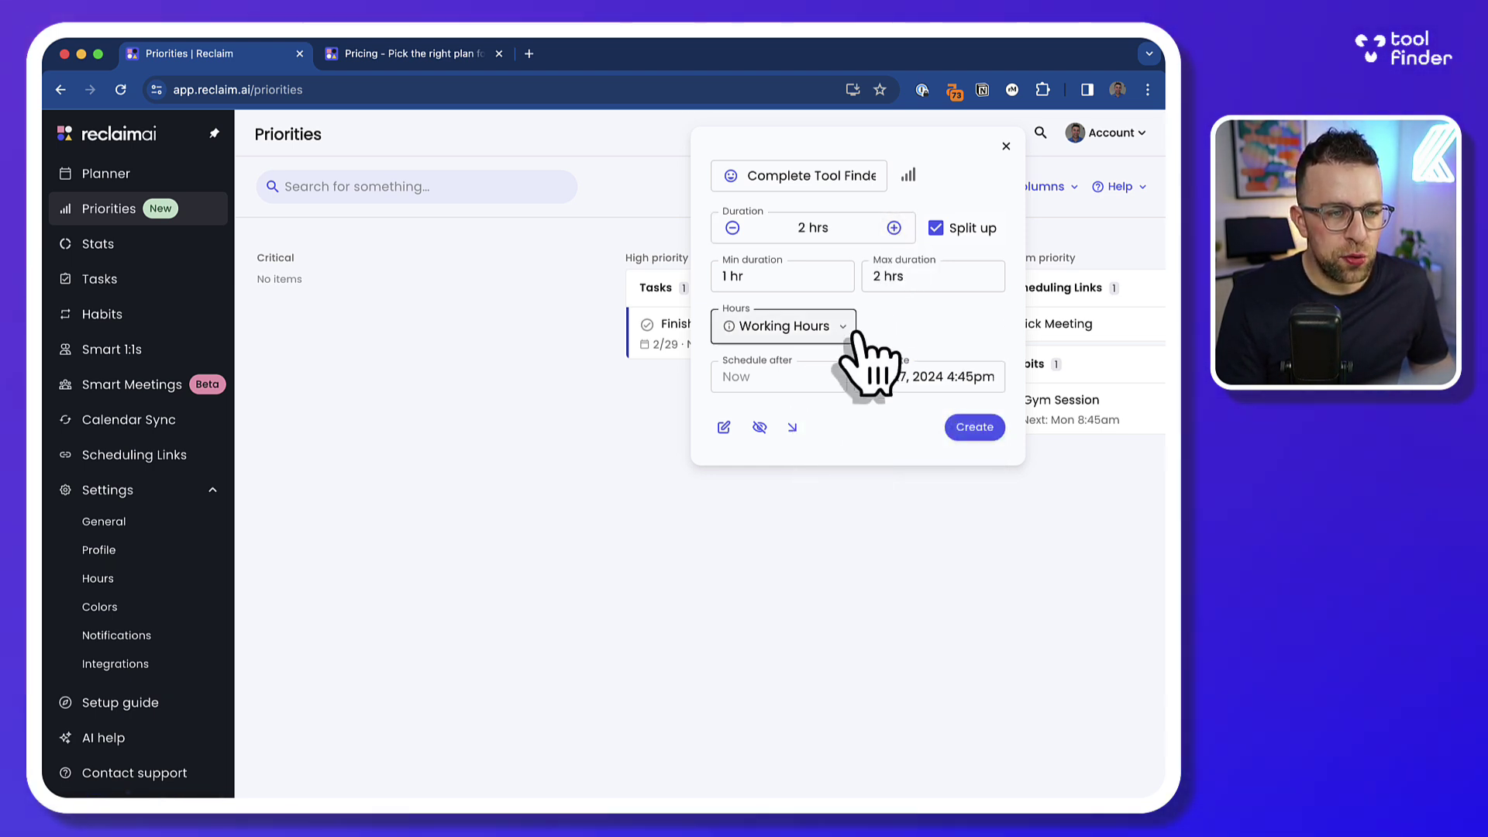
left_click(789, 380)
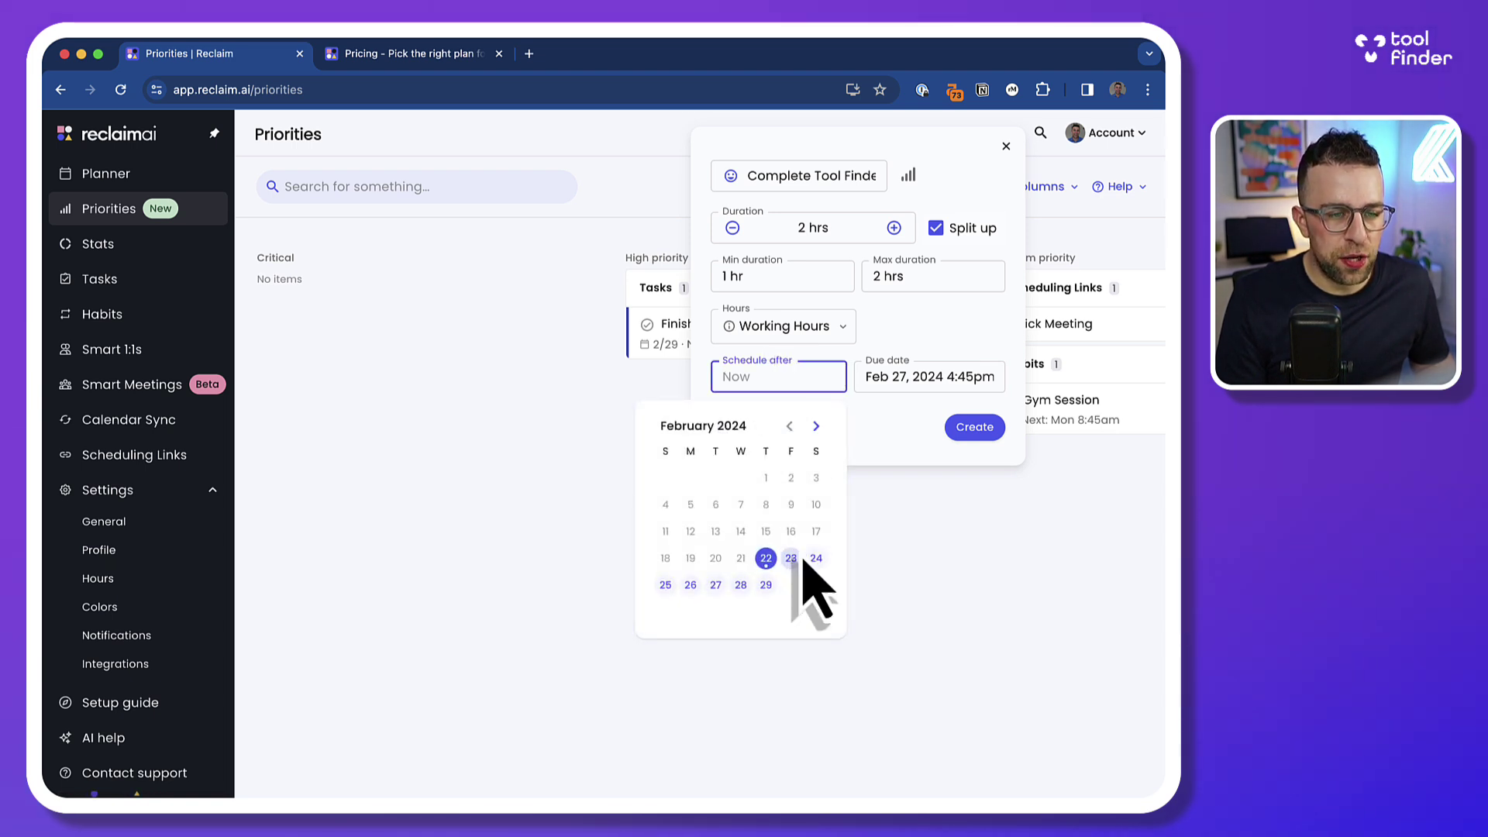
left_click(691, 585)
left_click(868, 377)
left_click(925, 586)
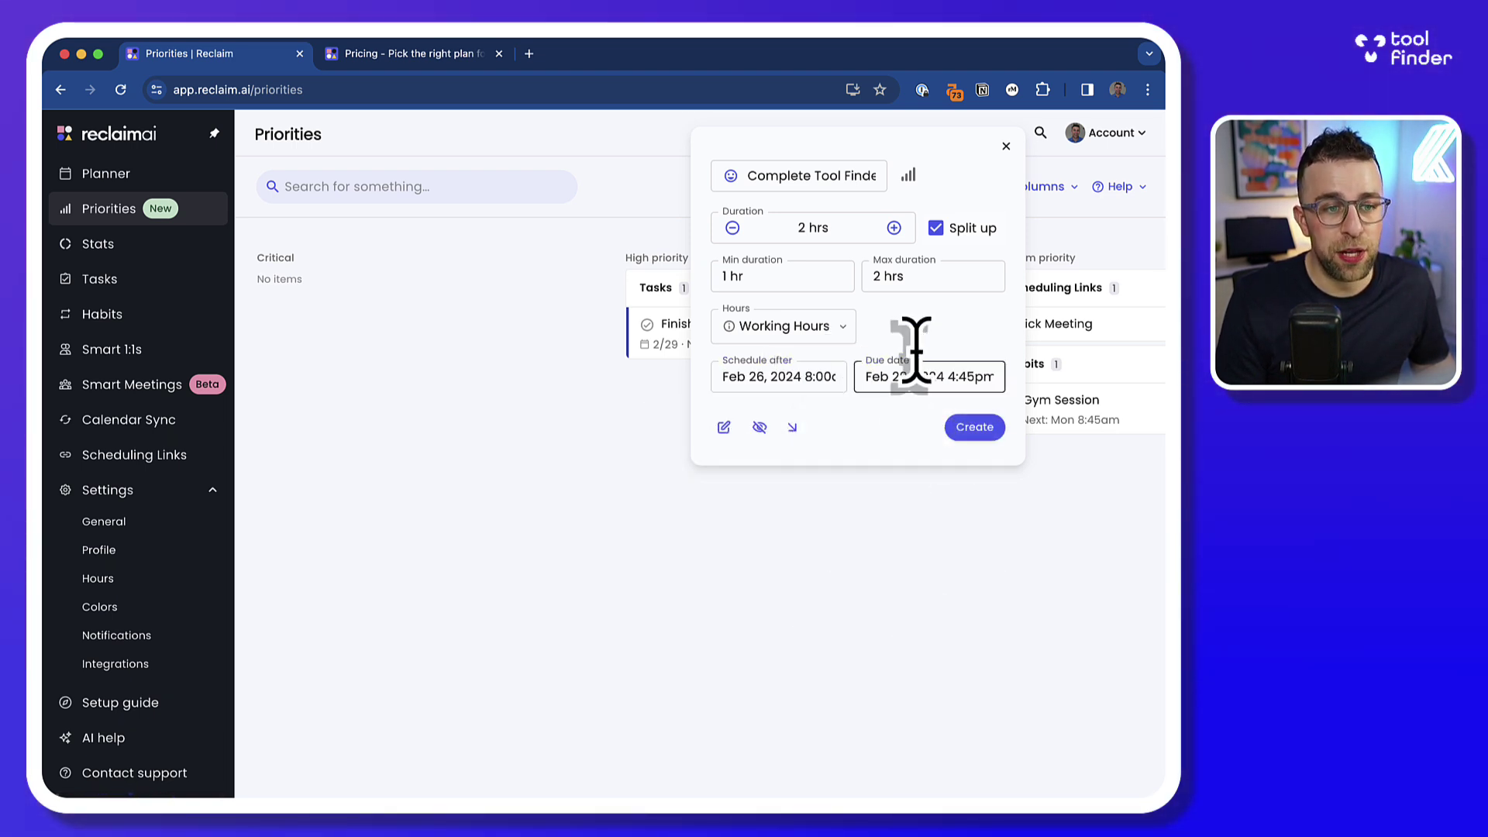
Set the task to 3 hrs total in blocks of 15 to 45 mins
left_click(893, 228)
left_click(893, 280)
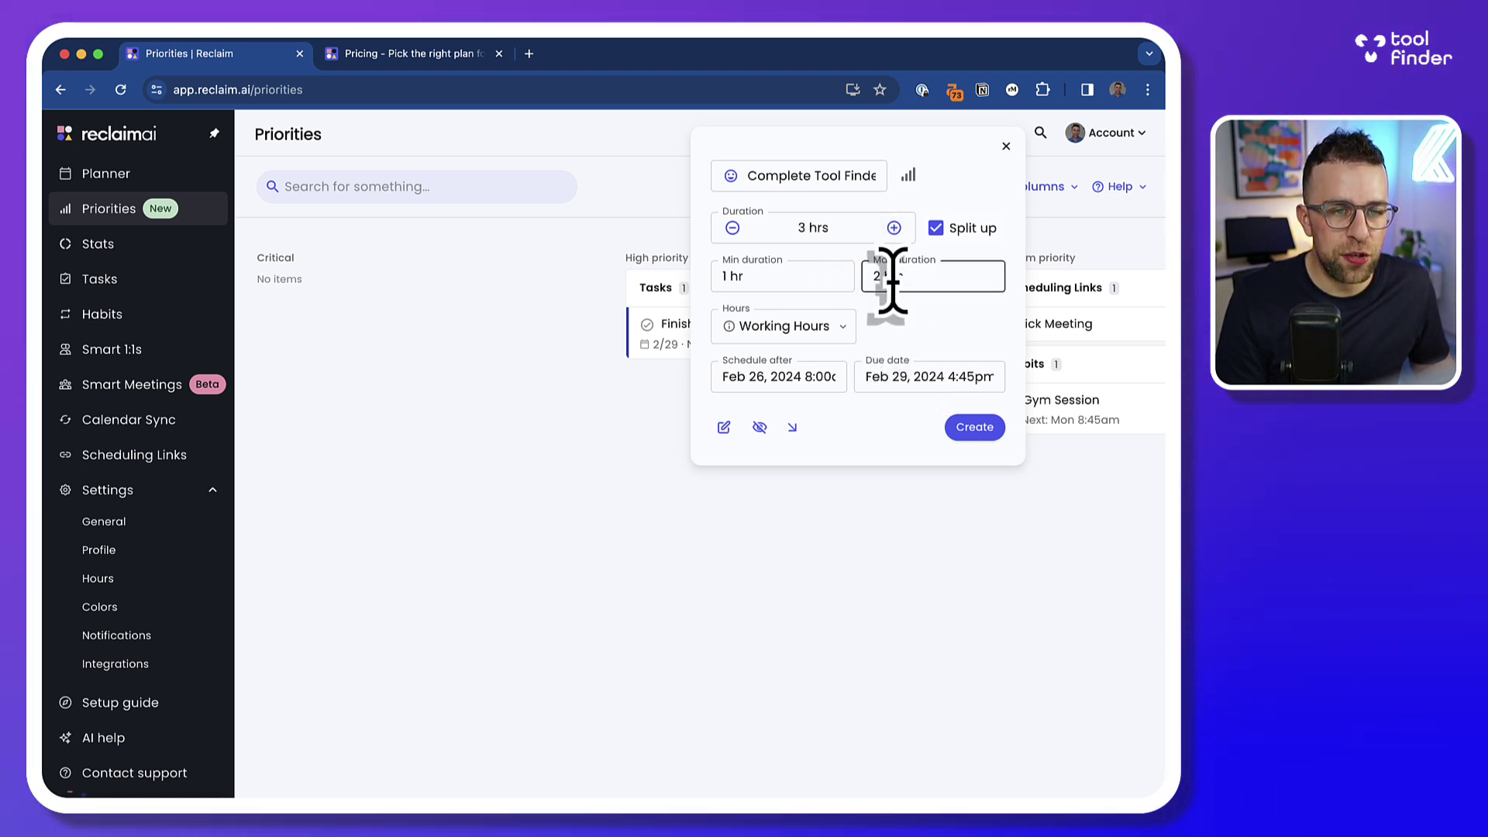
left_click(791, 286)
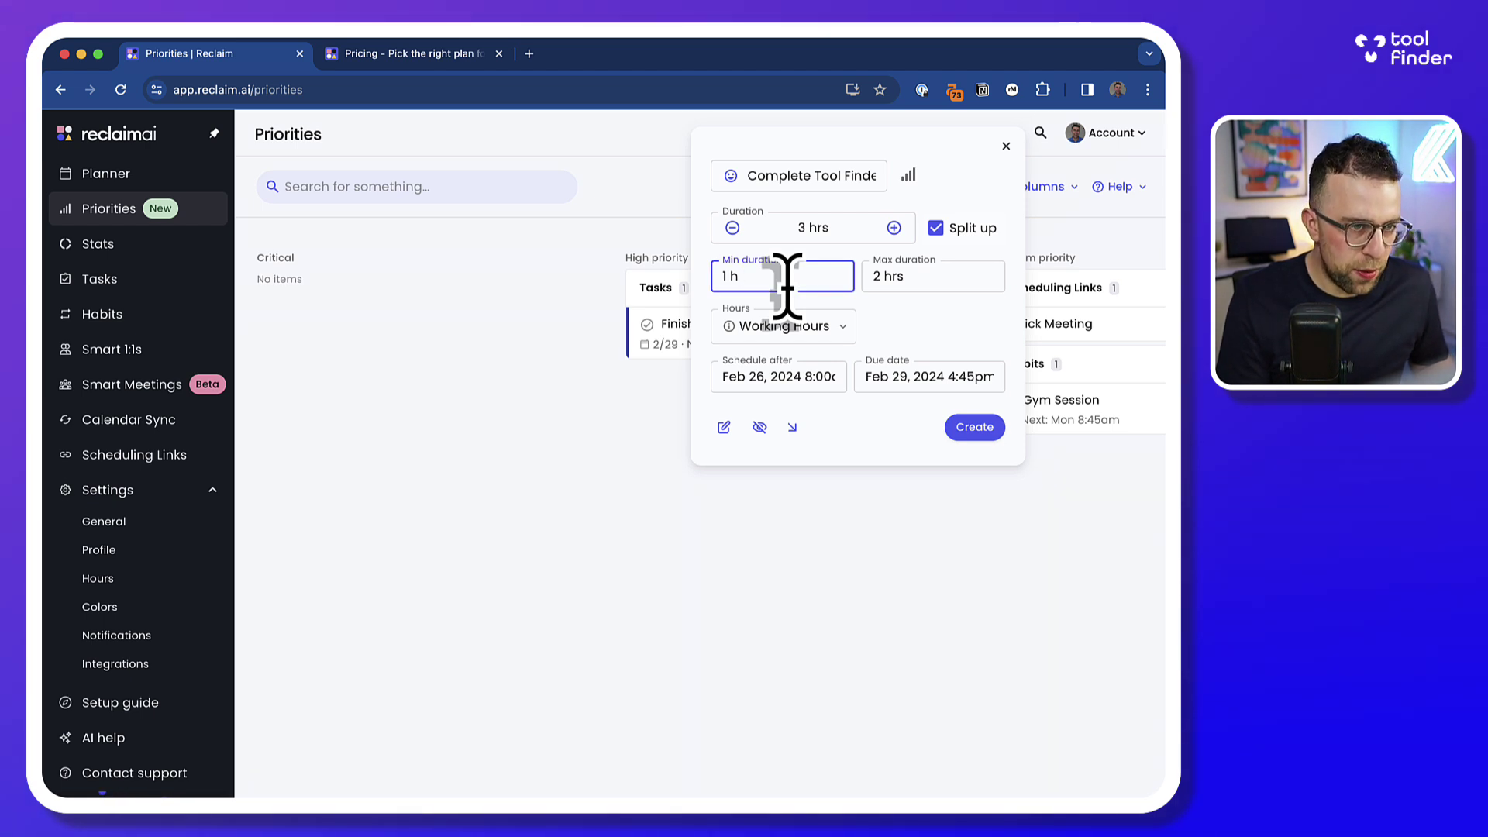
type("15 m")
left_click(938, 278)
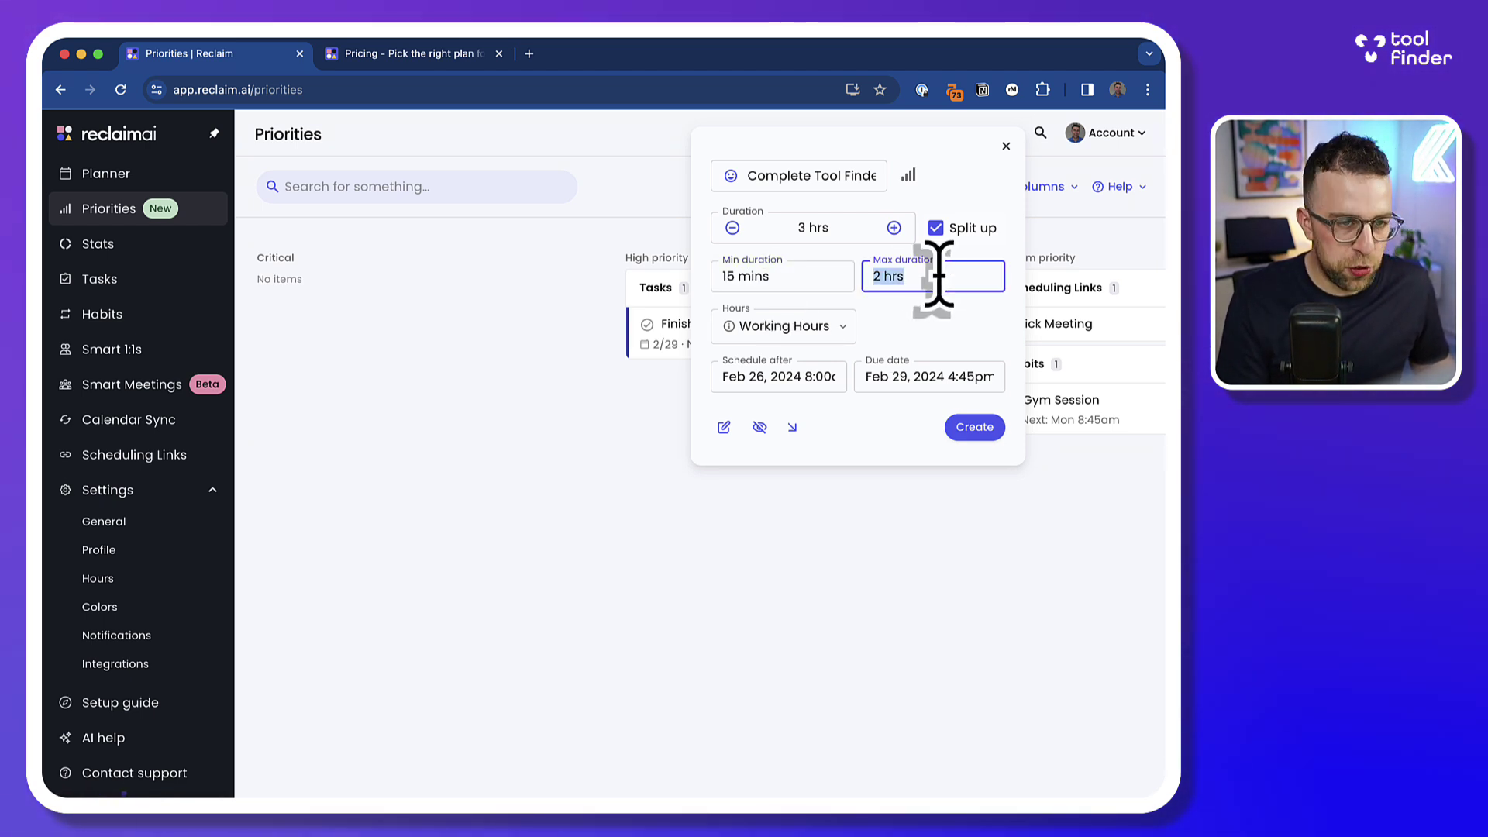
left_click(967, 328)
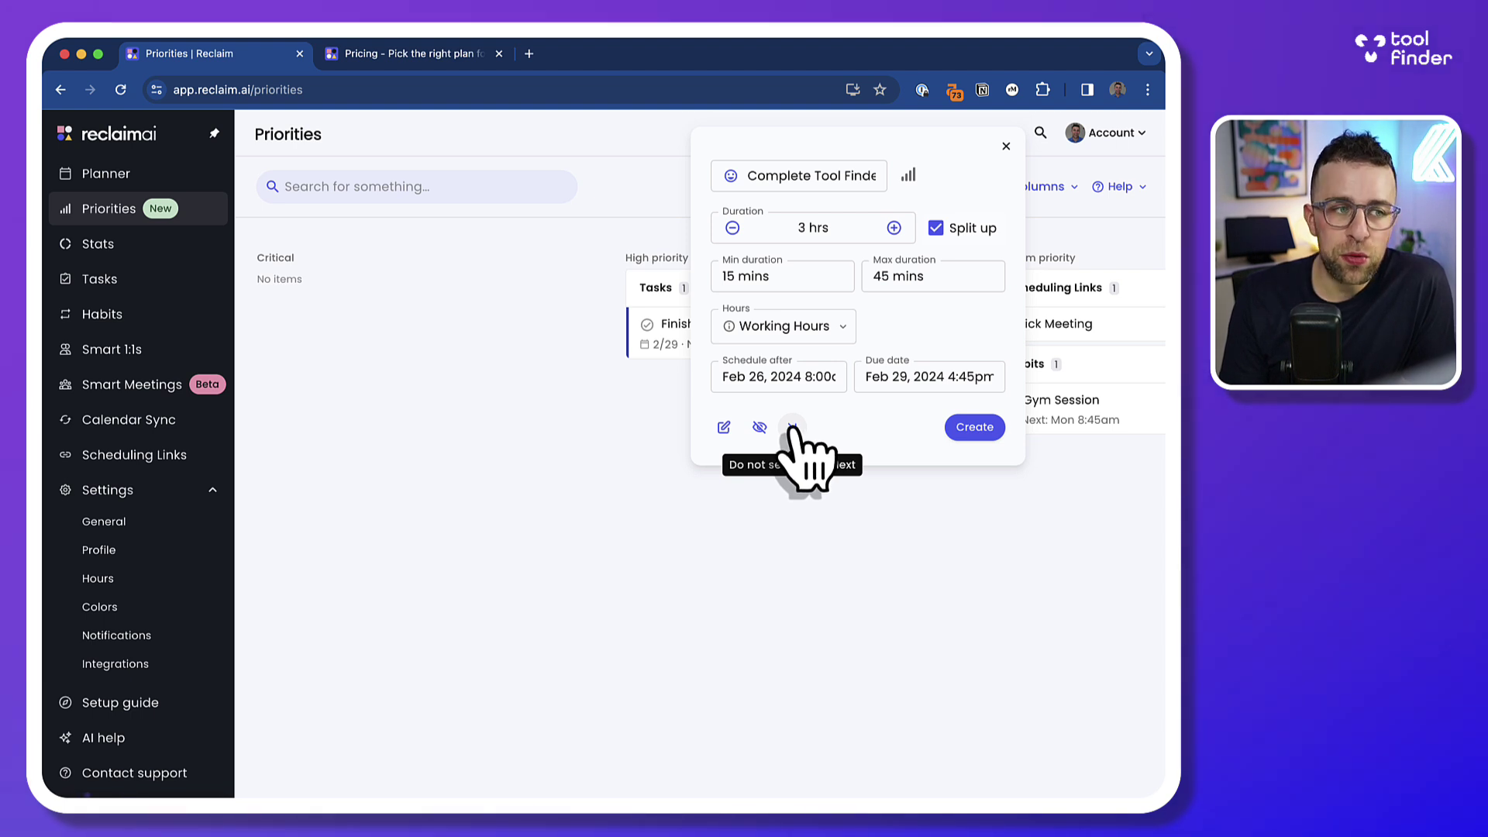
Create the task and view its Monday blocks in the Feb 25 – Mar 2 planner week
left_click(981, 429)
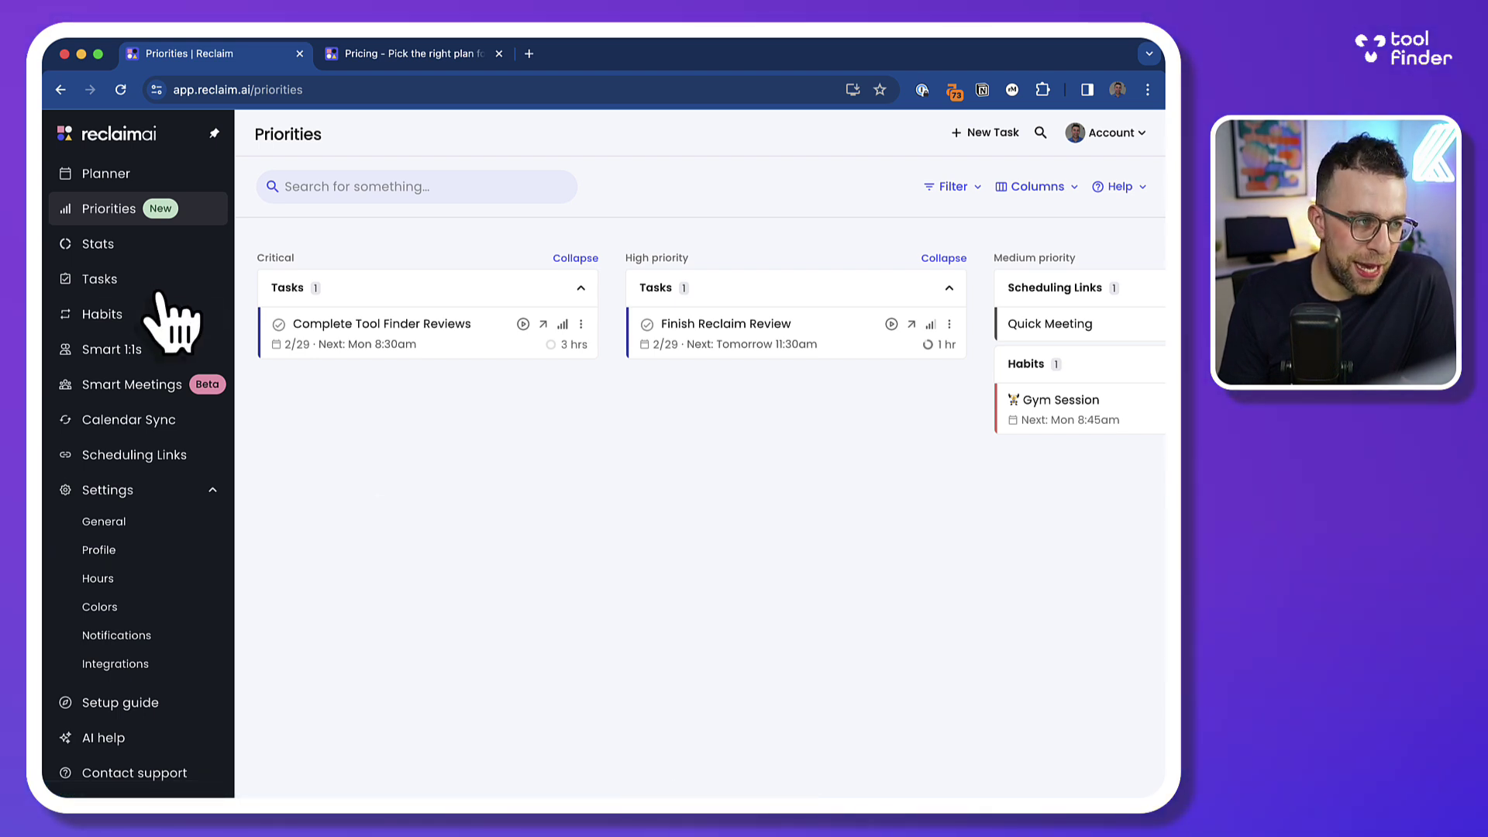
left_click(134, 185)
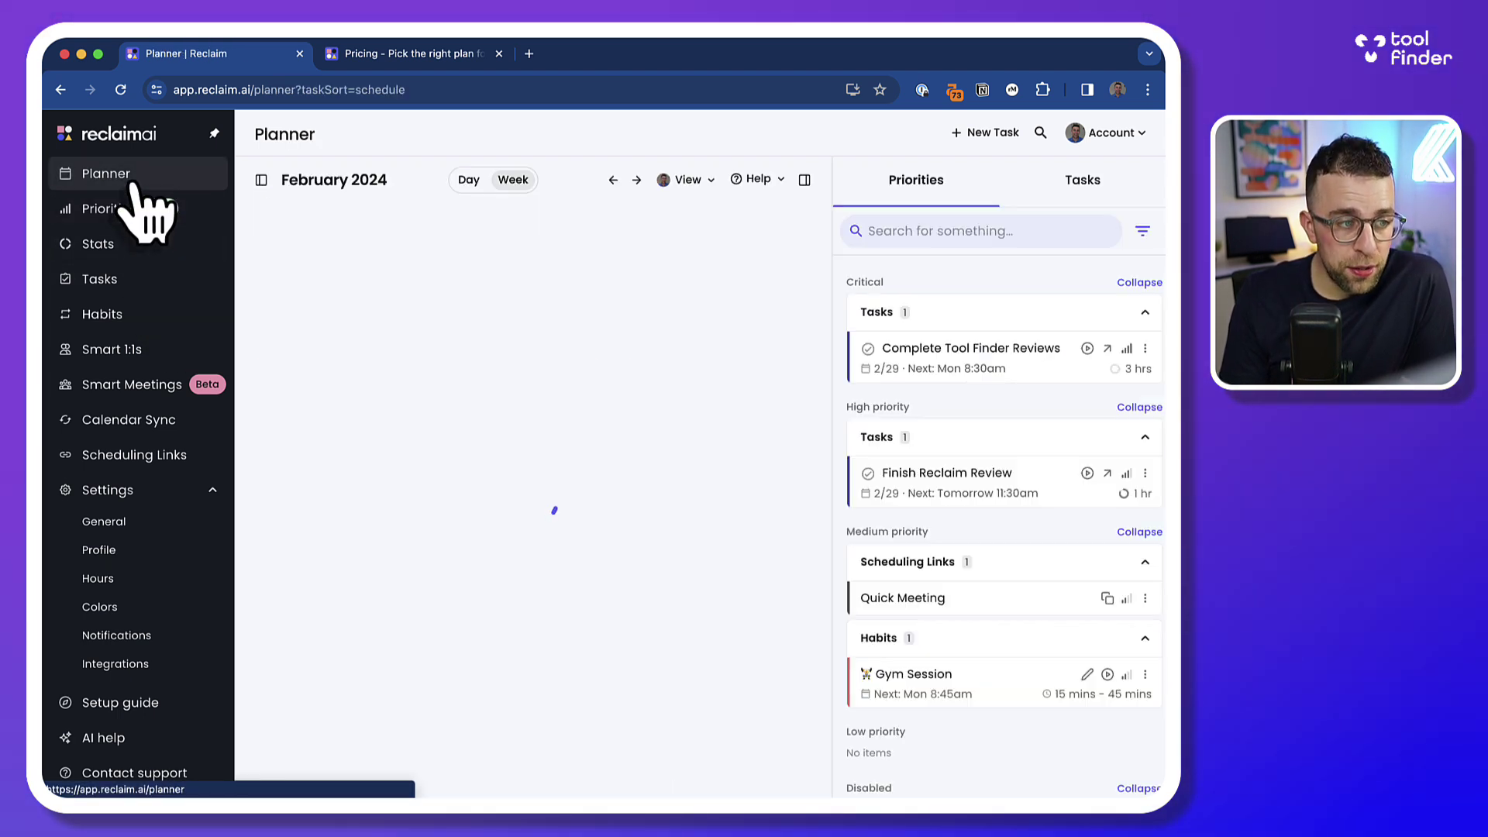
left_click_drag(482, 469, 546, 446)
scroll(558, 473, "down", 1)
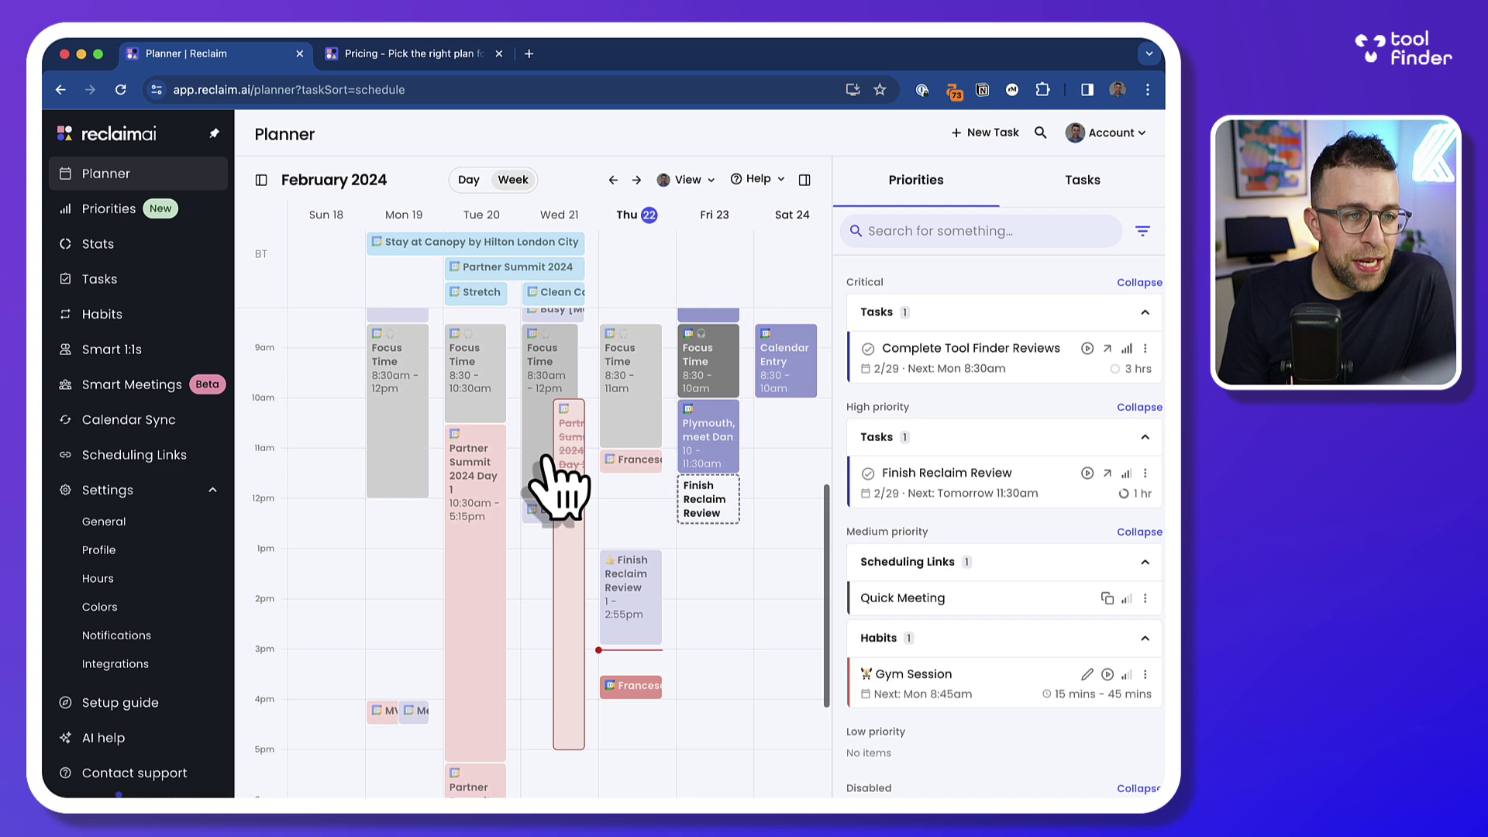
left_click(636, 180)
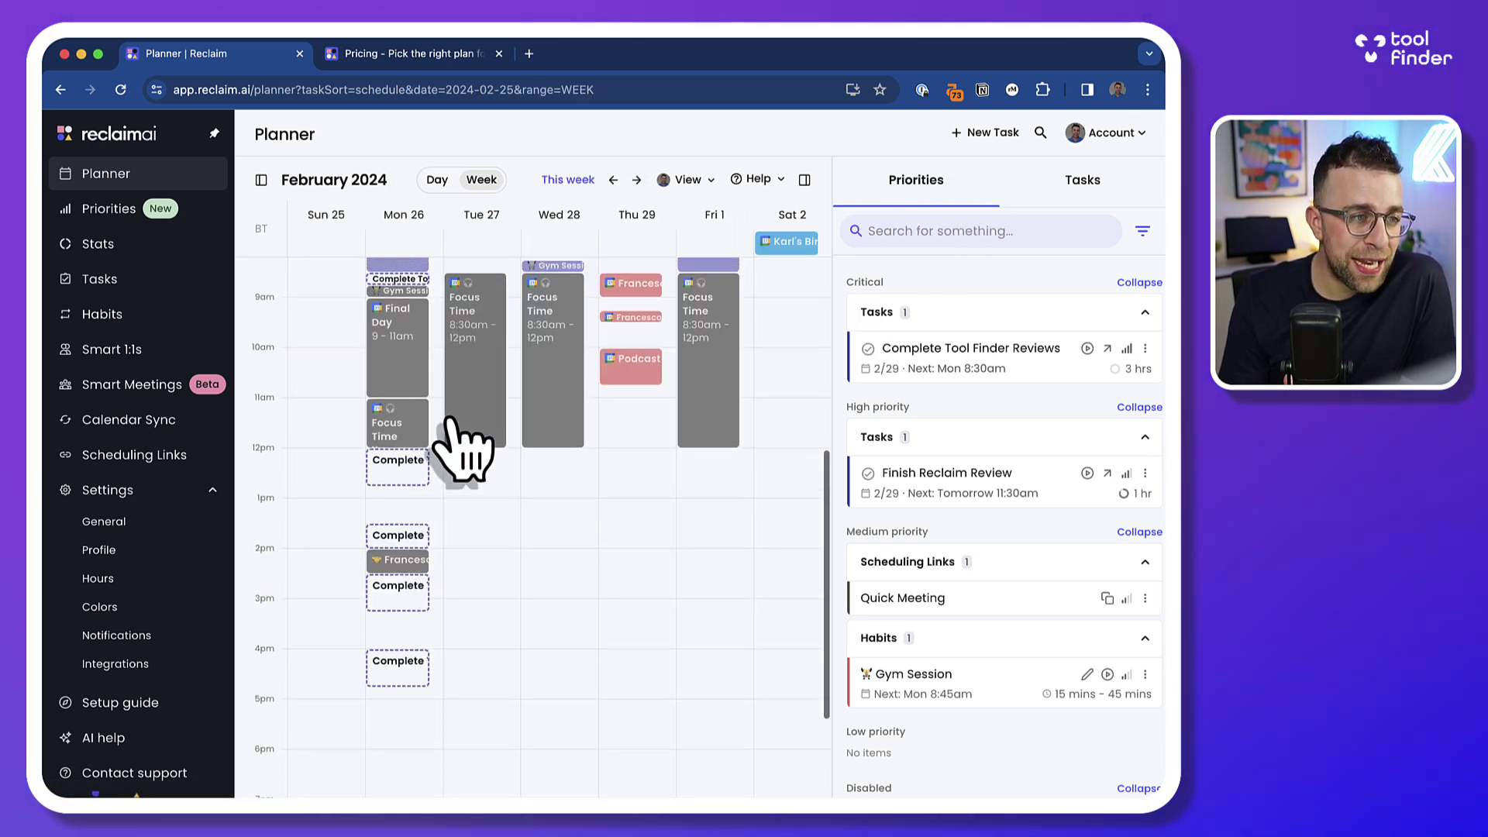
scroll(465, 450, "up", 2)
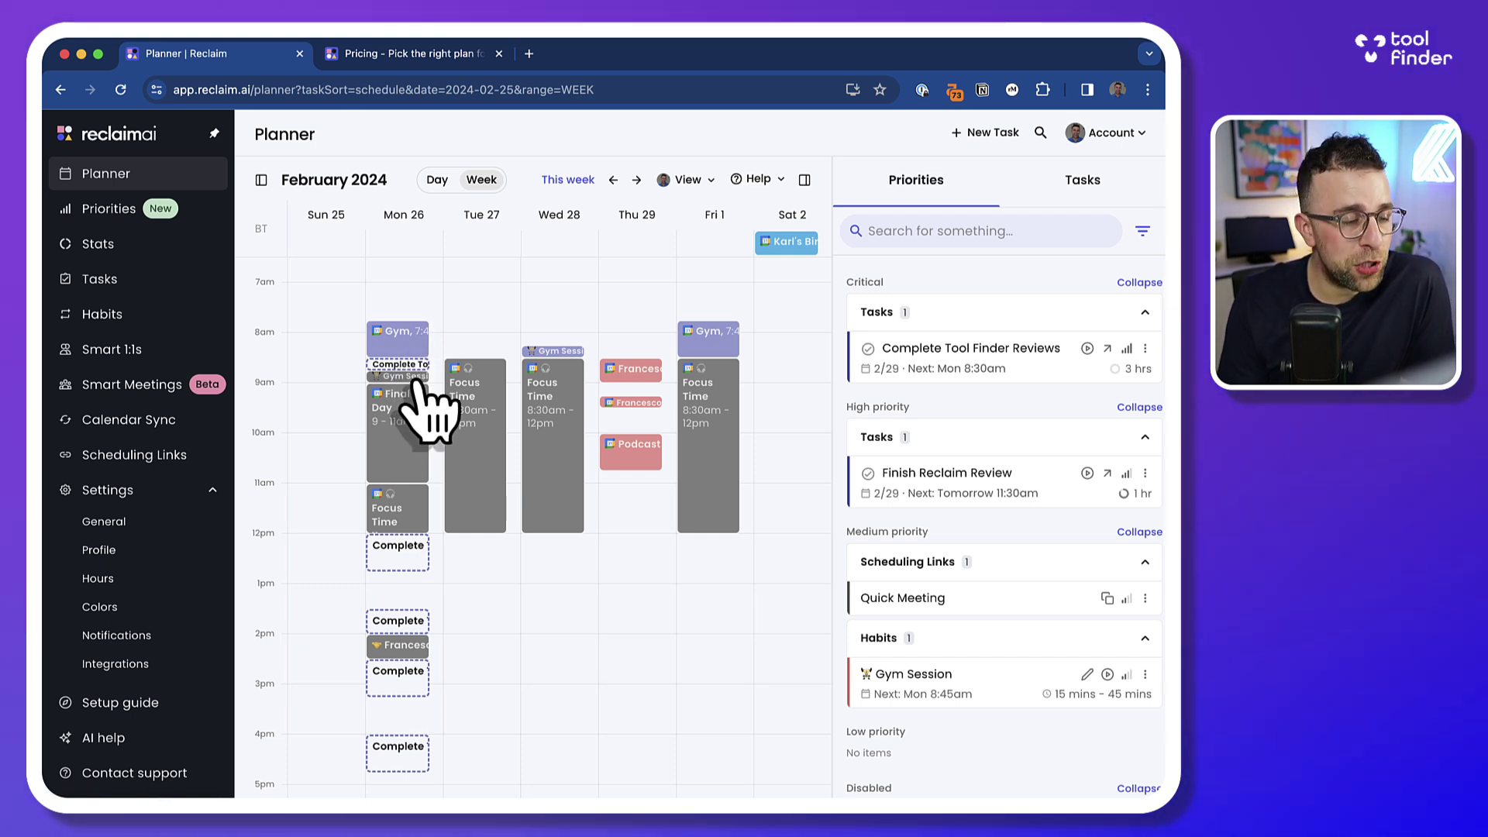
left_click(415, 364)
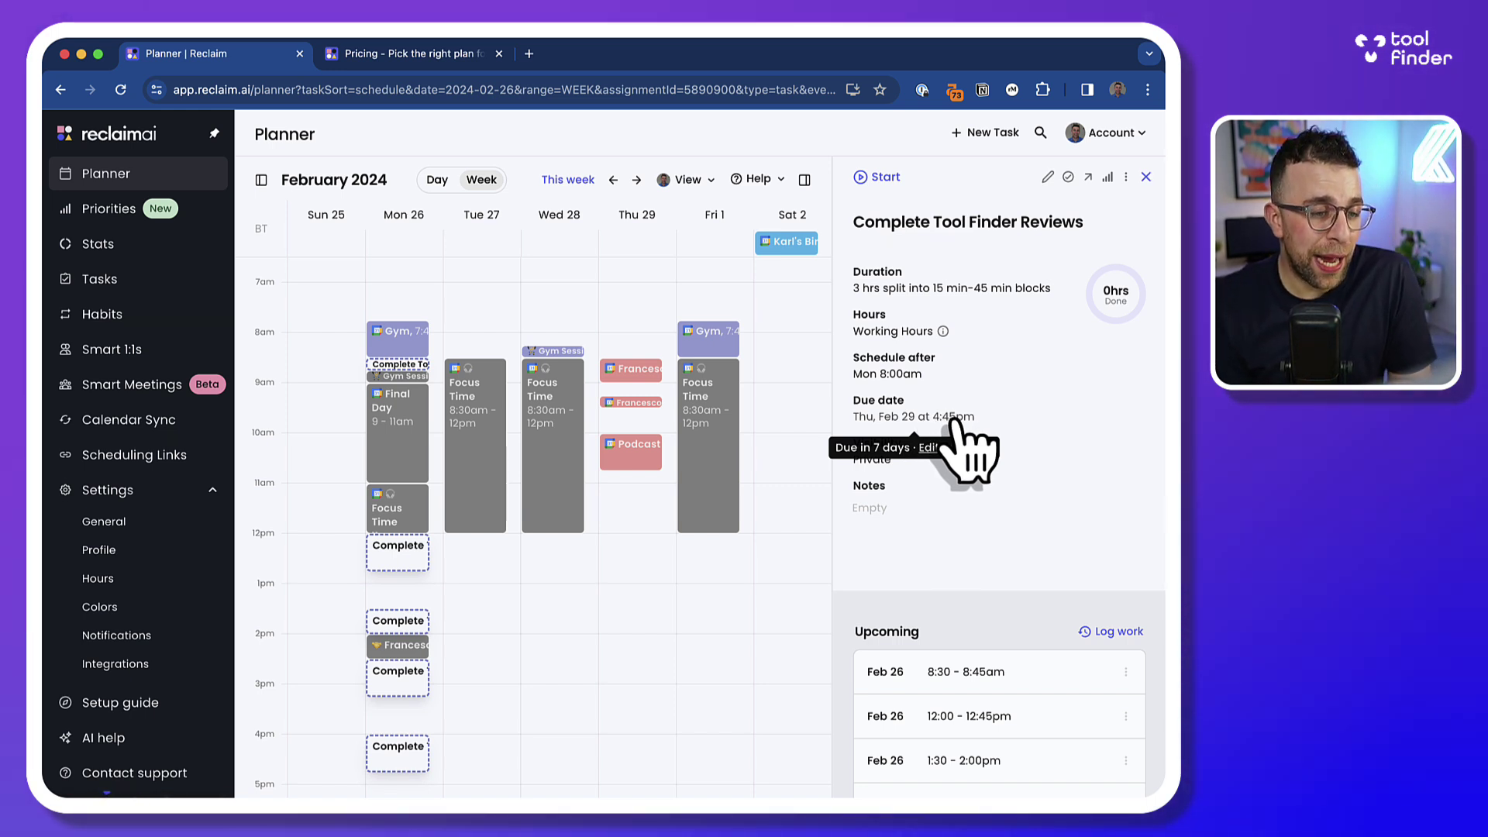
scroll(986, 643, "down", 2)
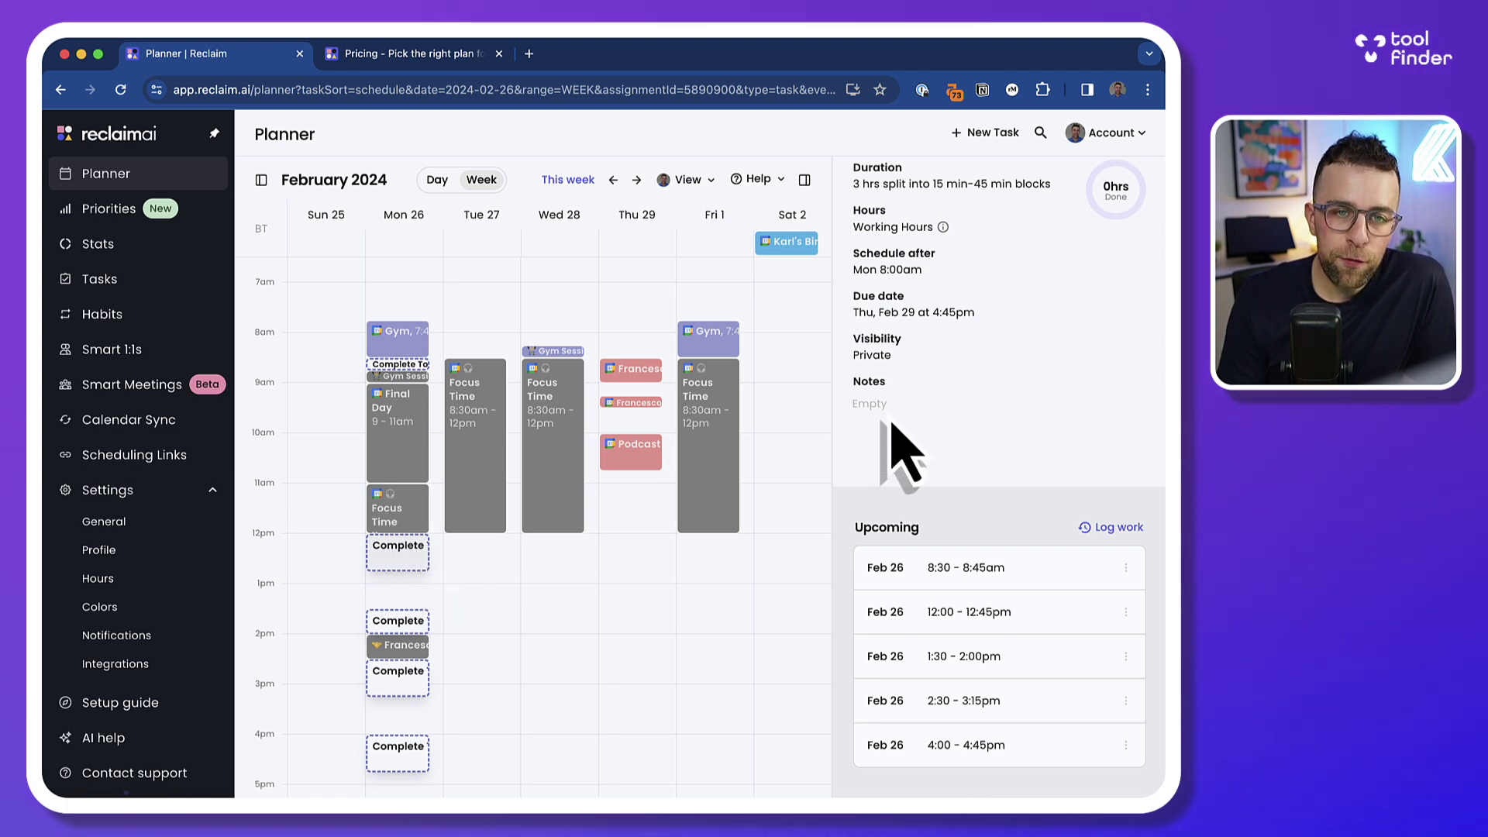
scroll(890, 411, "up", 2)
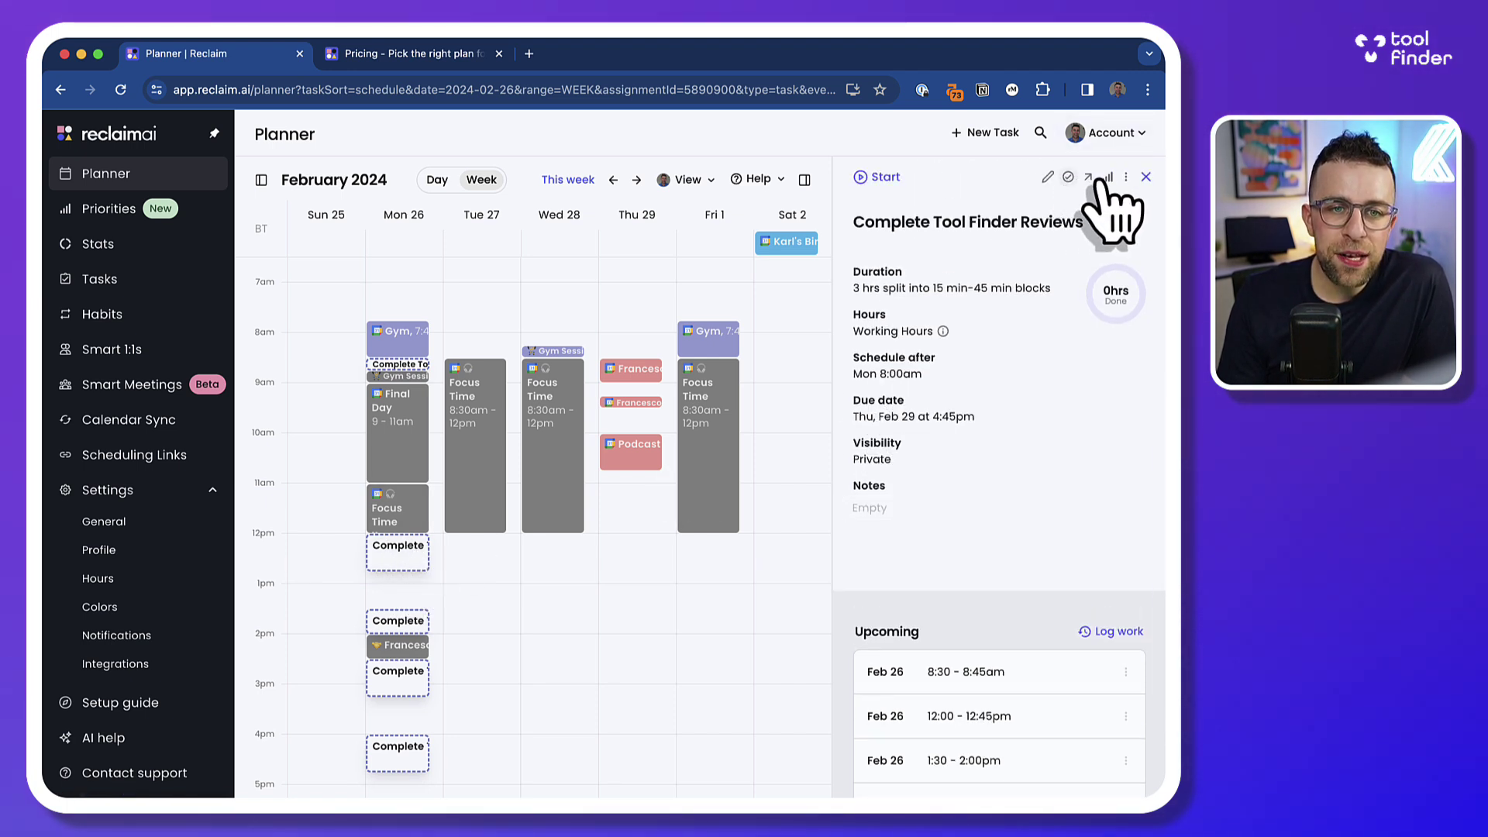
left_click(1125, 178)
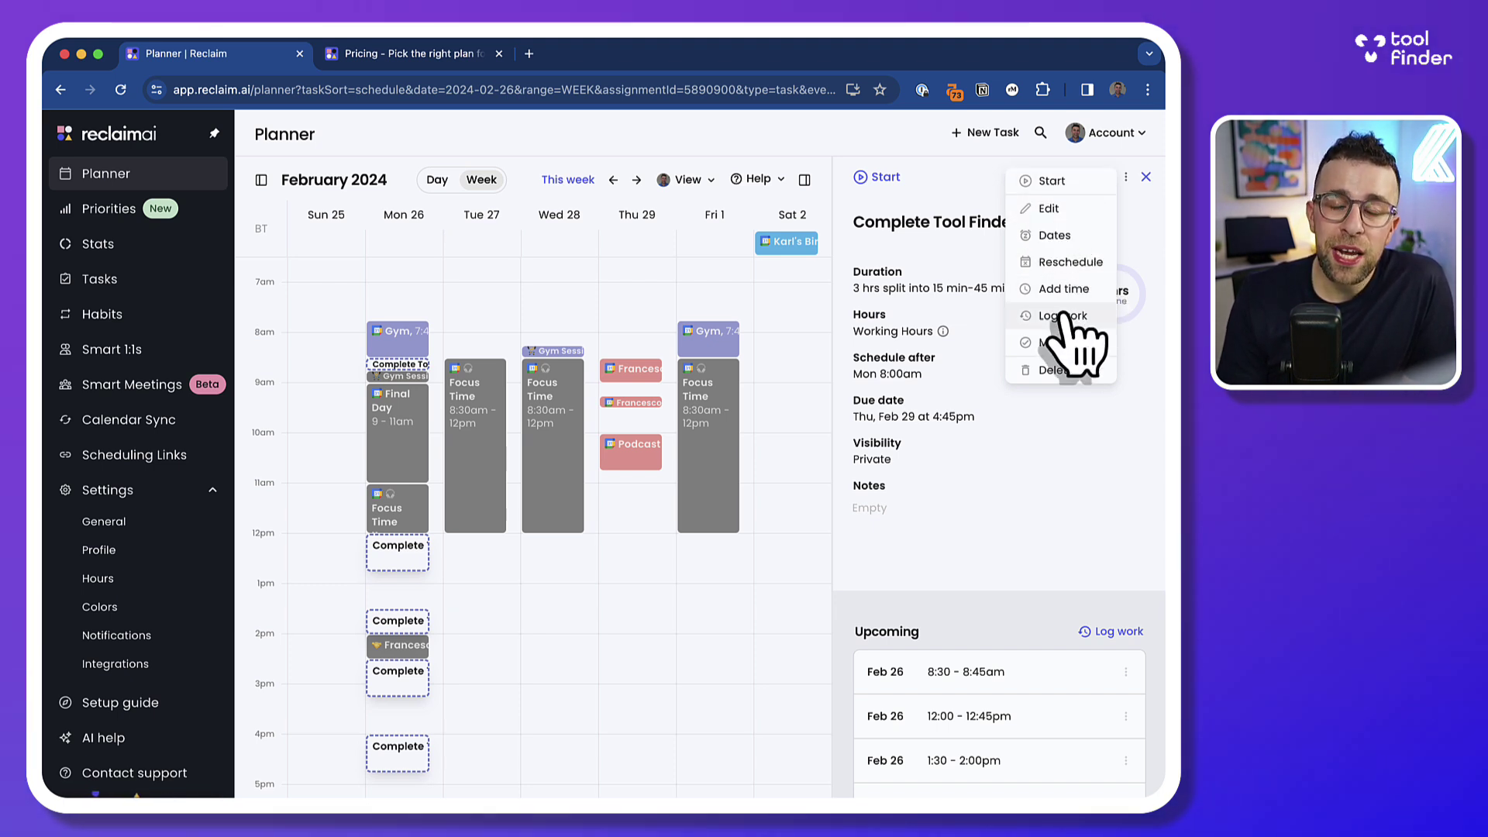
left_click(1056, 514)
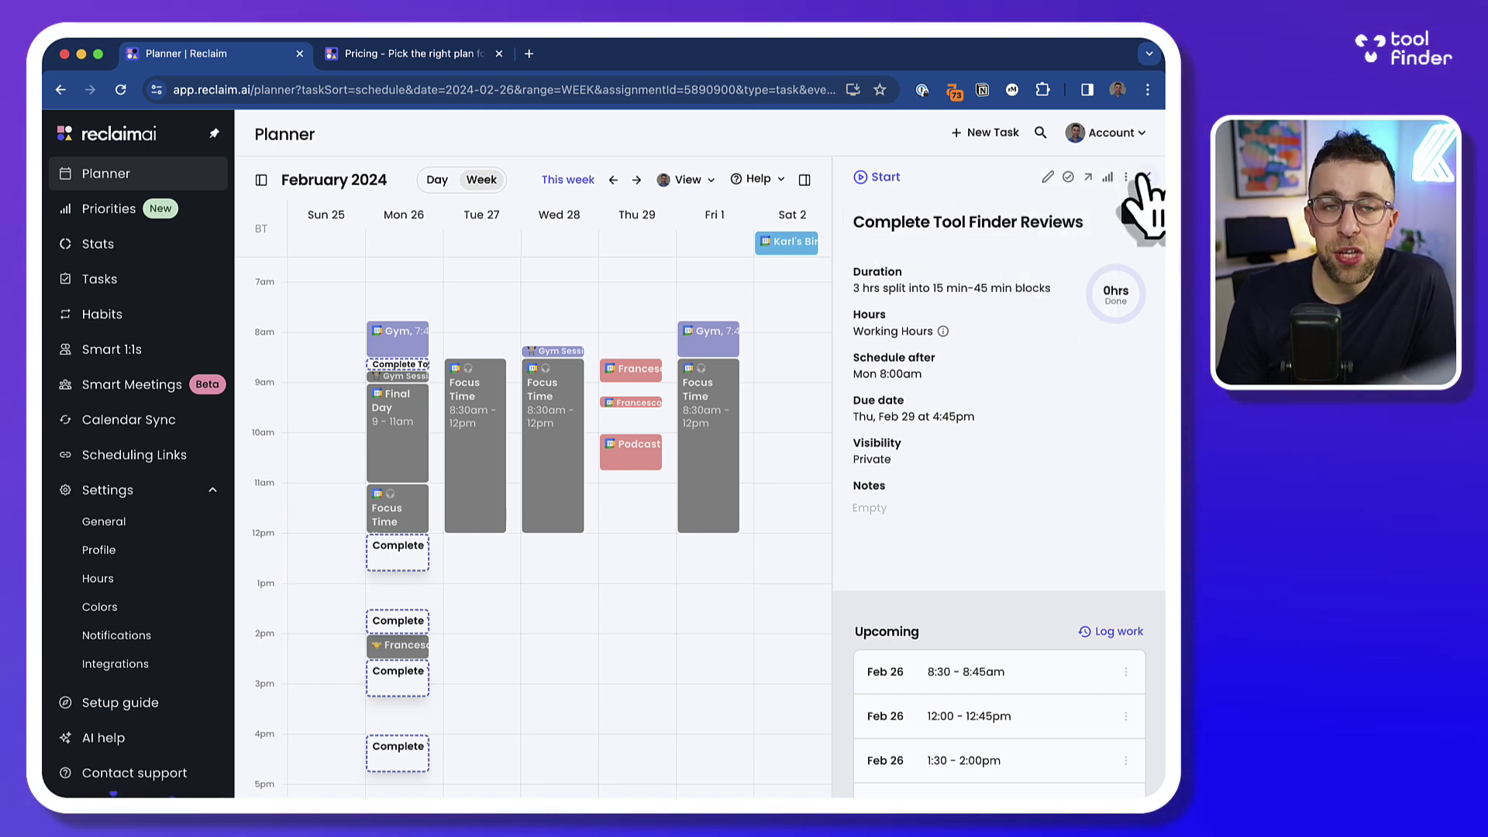
left_click(1146, 178)
scroll(681, 535, "down", 1)
scroll(407, 518, "up", 1)
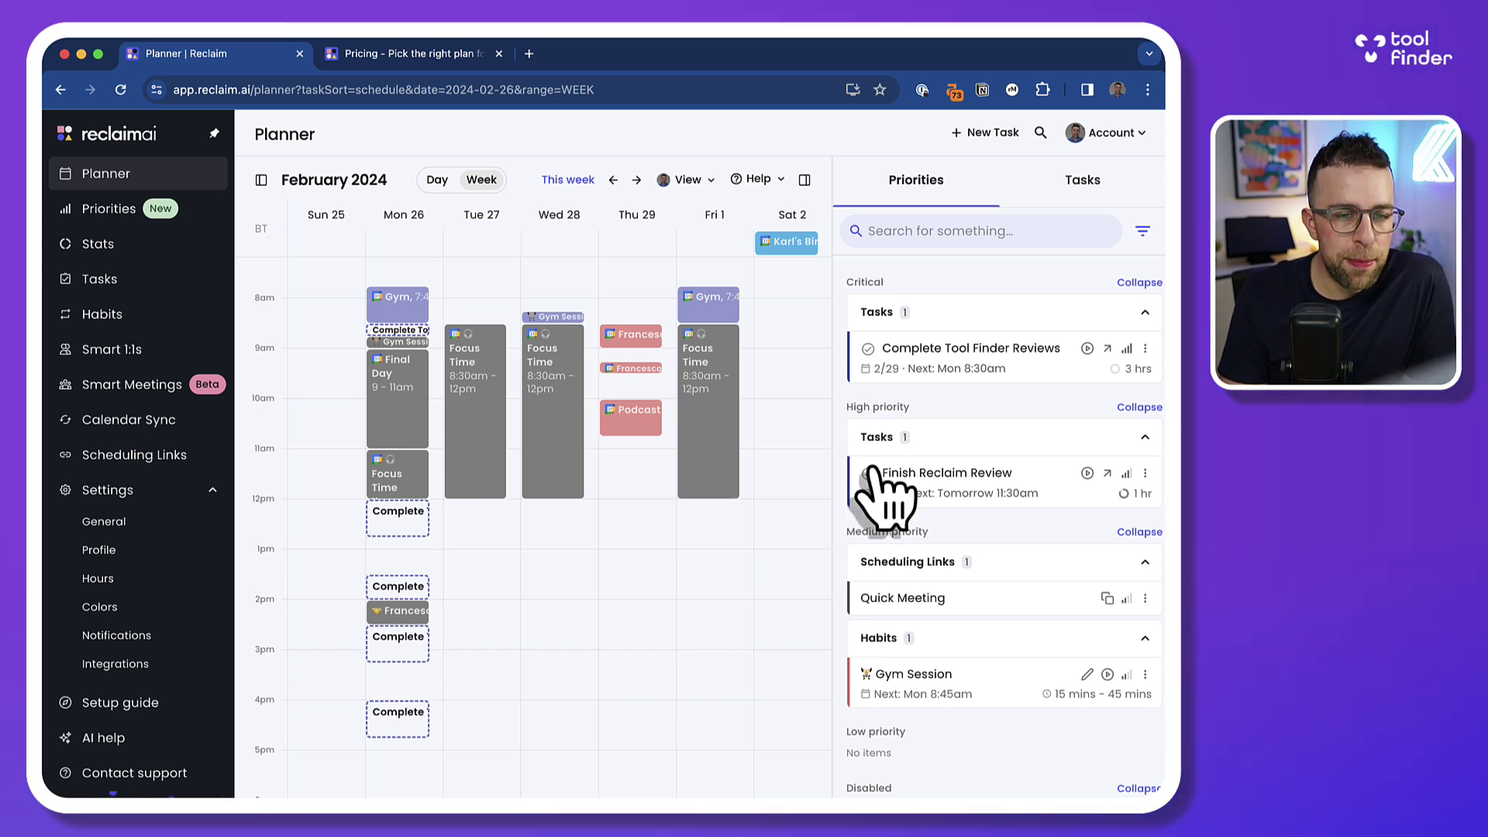
Open Finish Reclaim Review's edit page and move its due date to Mar 2, 2024
left_click(941, 489)
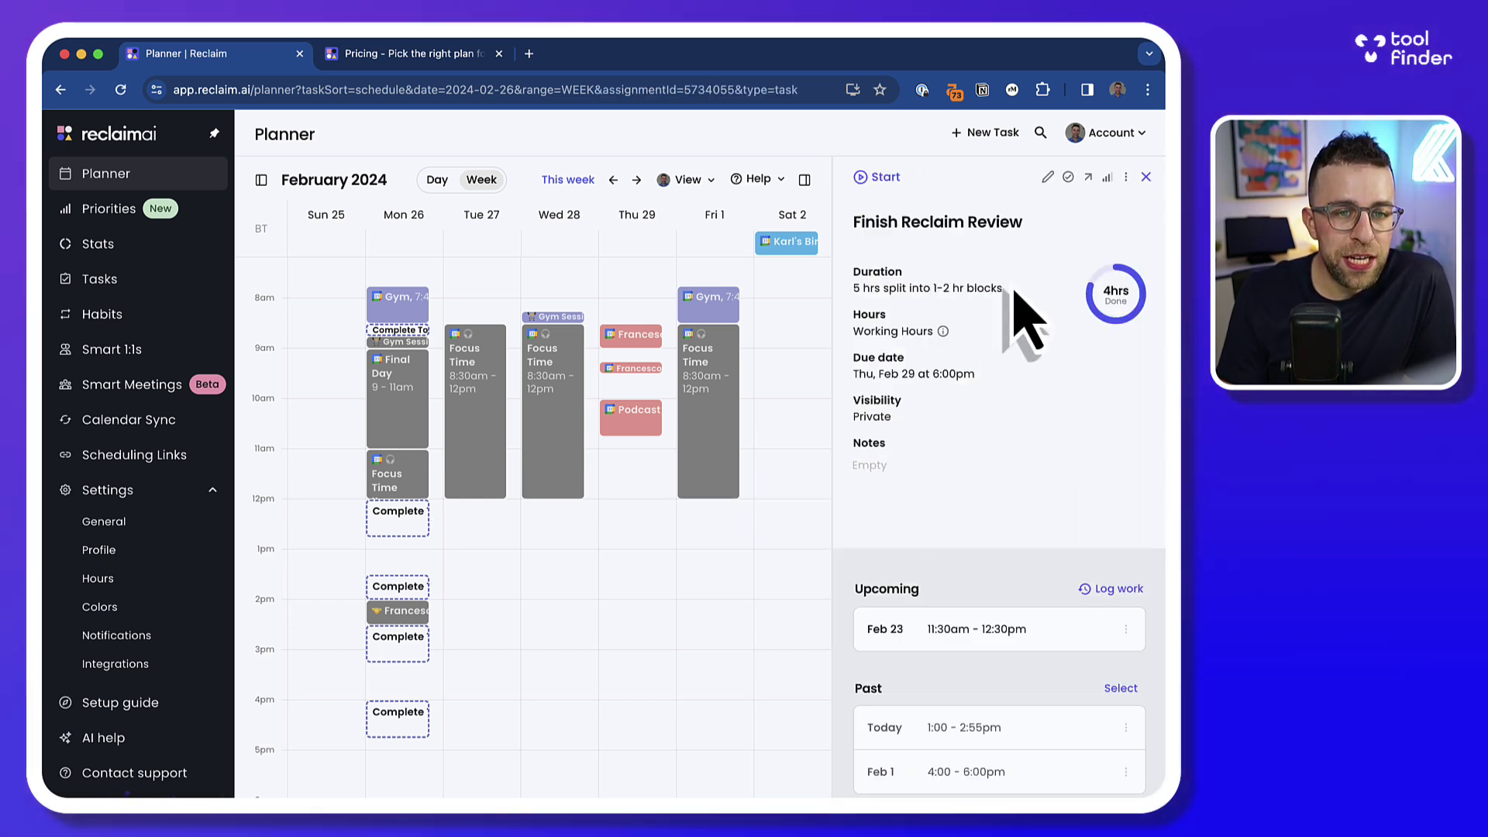
left_click(1054, 186)
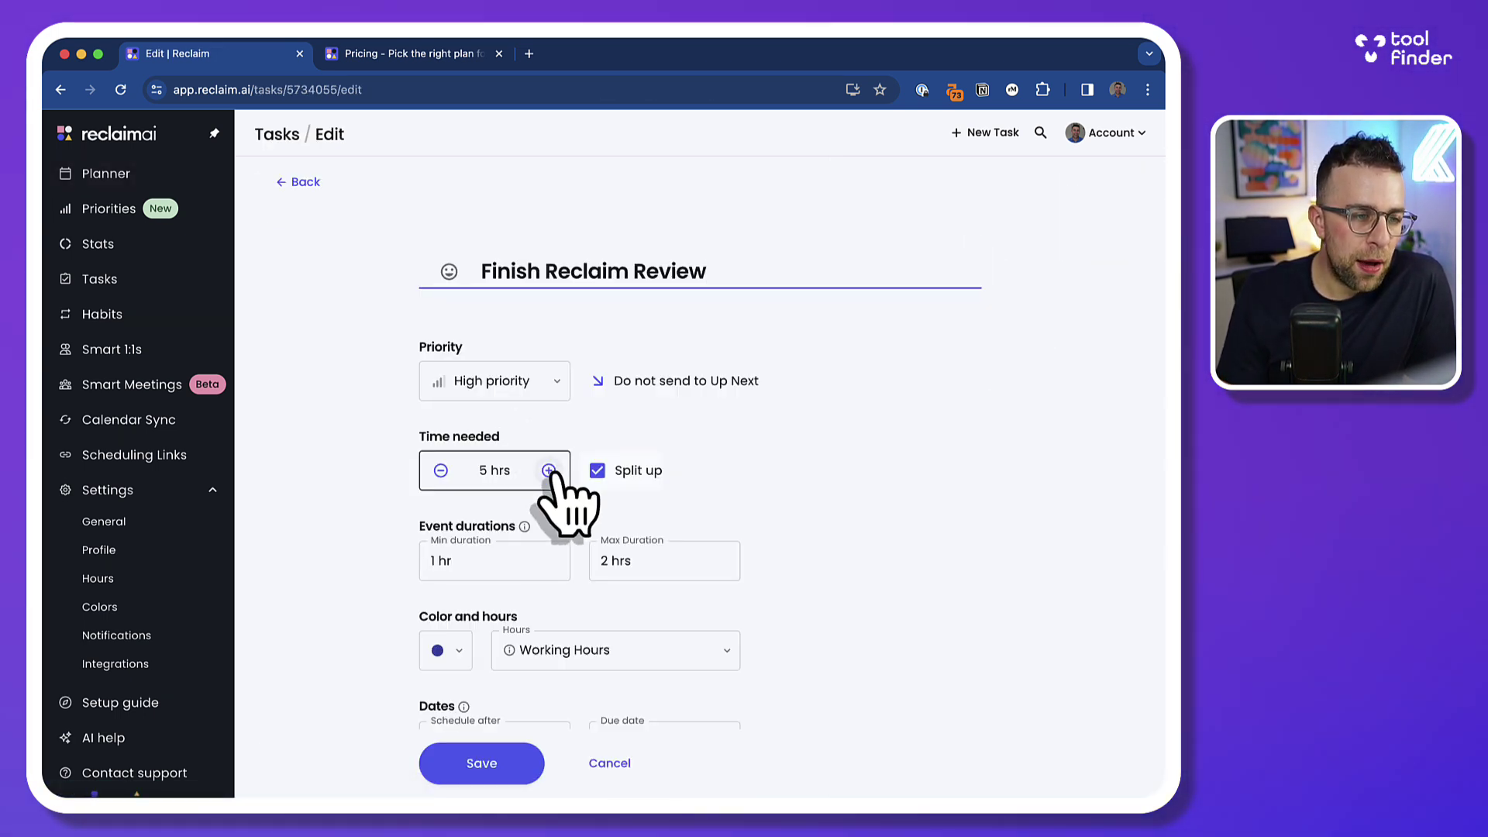
scroll(605, 542, "down", 2)
left_click(611, 583)
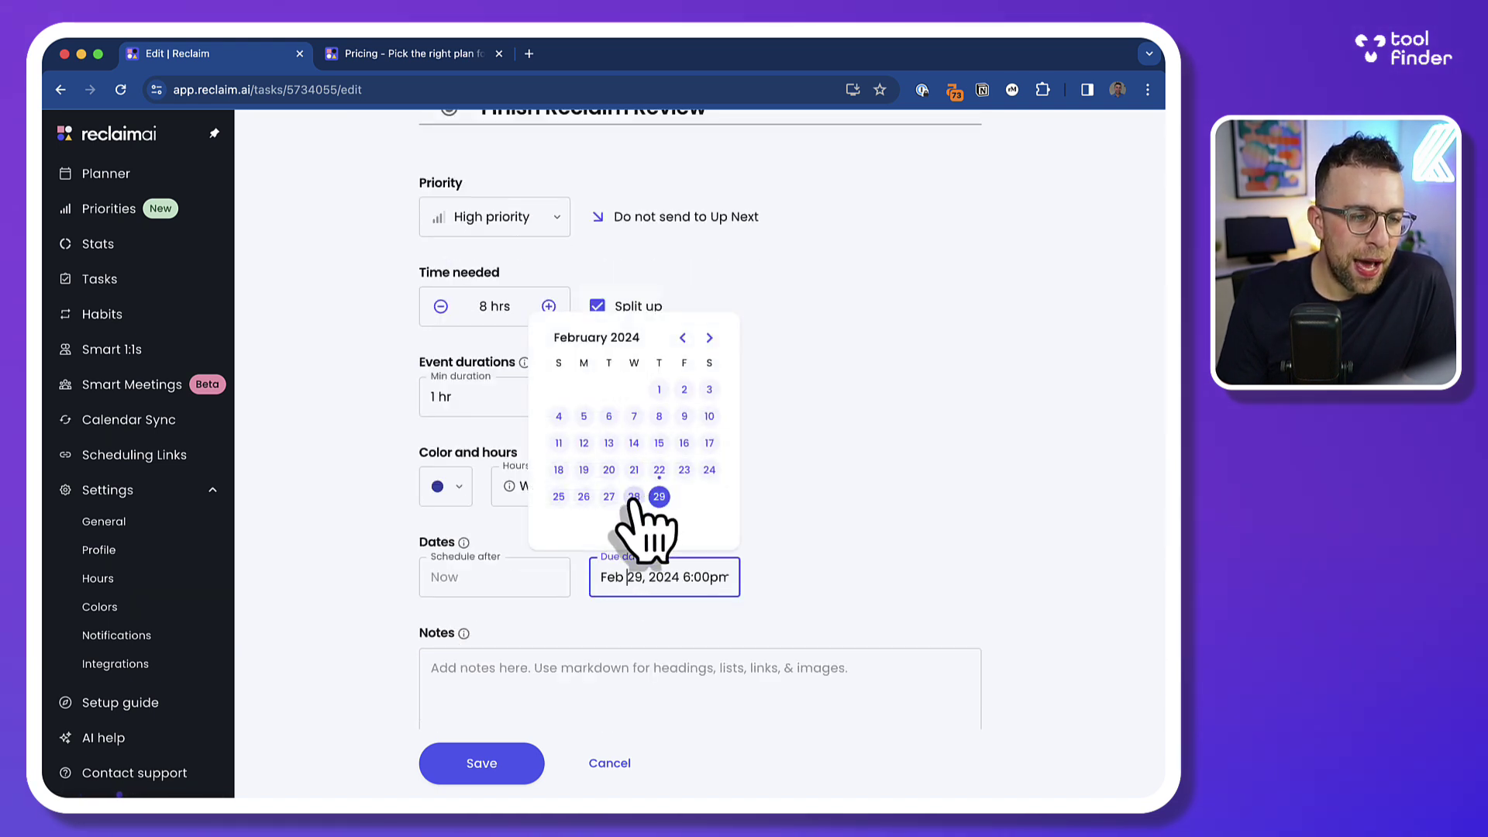
left_click(709, 338)
left_click(710, 390)
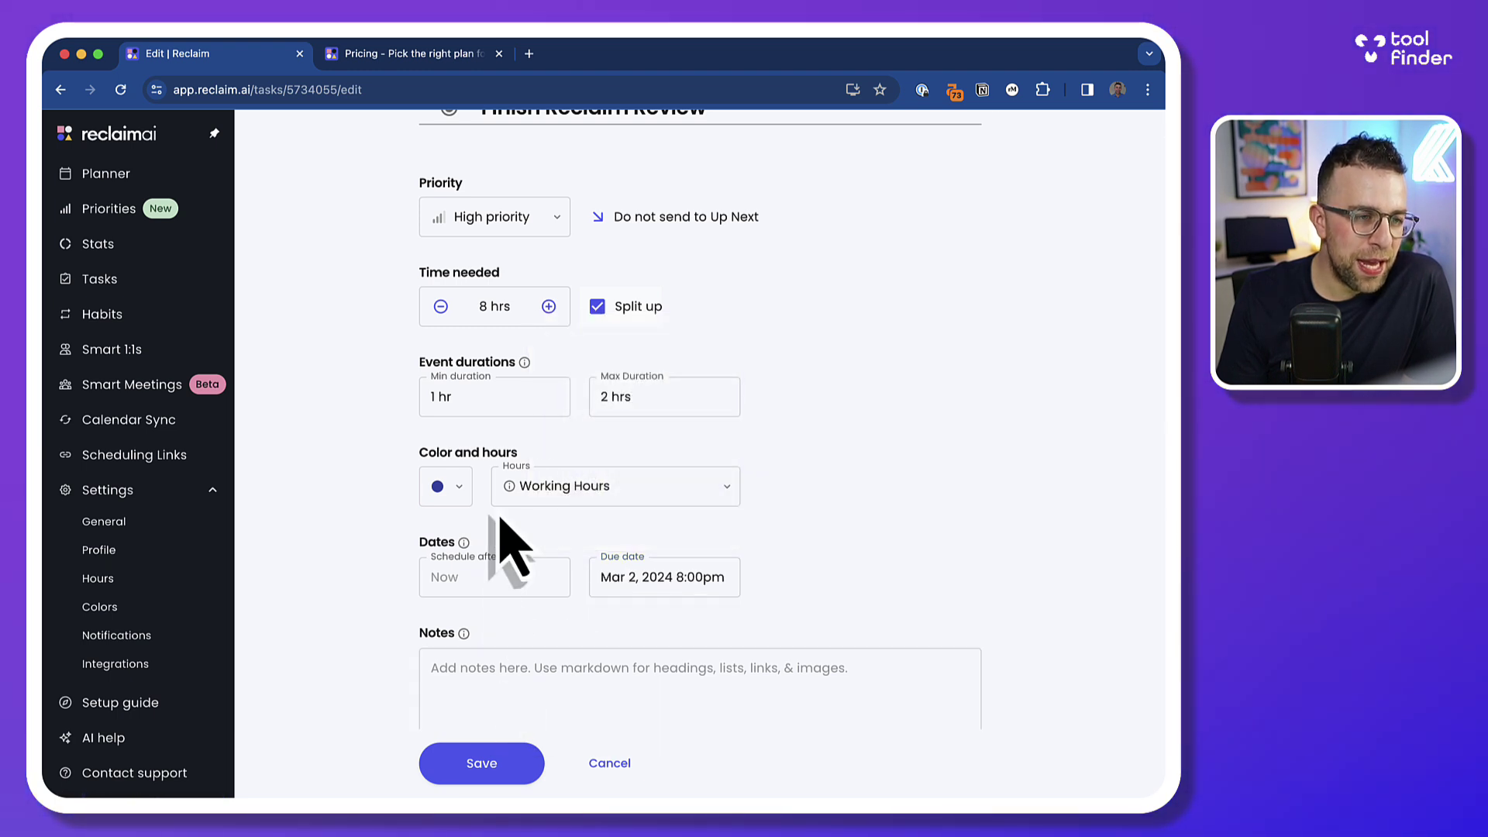
Lower the task to Medium priority with blocks of 2 to 3 hrs
scroll(503, 531, "up", 2)
left_click(512, 365)
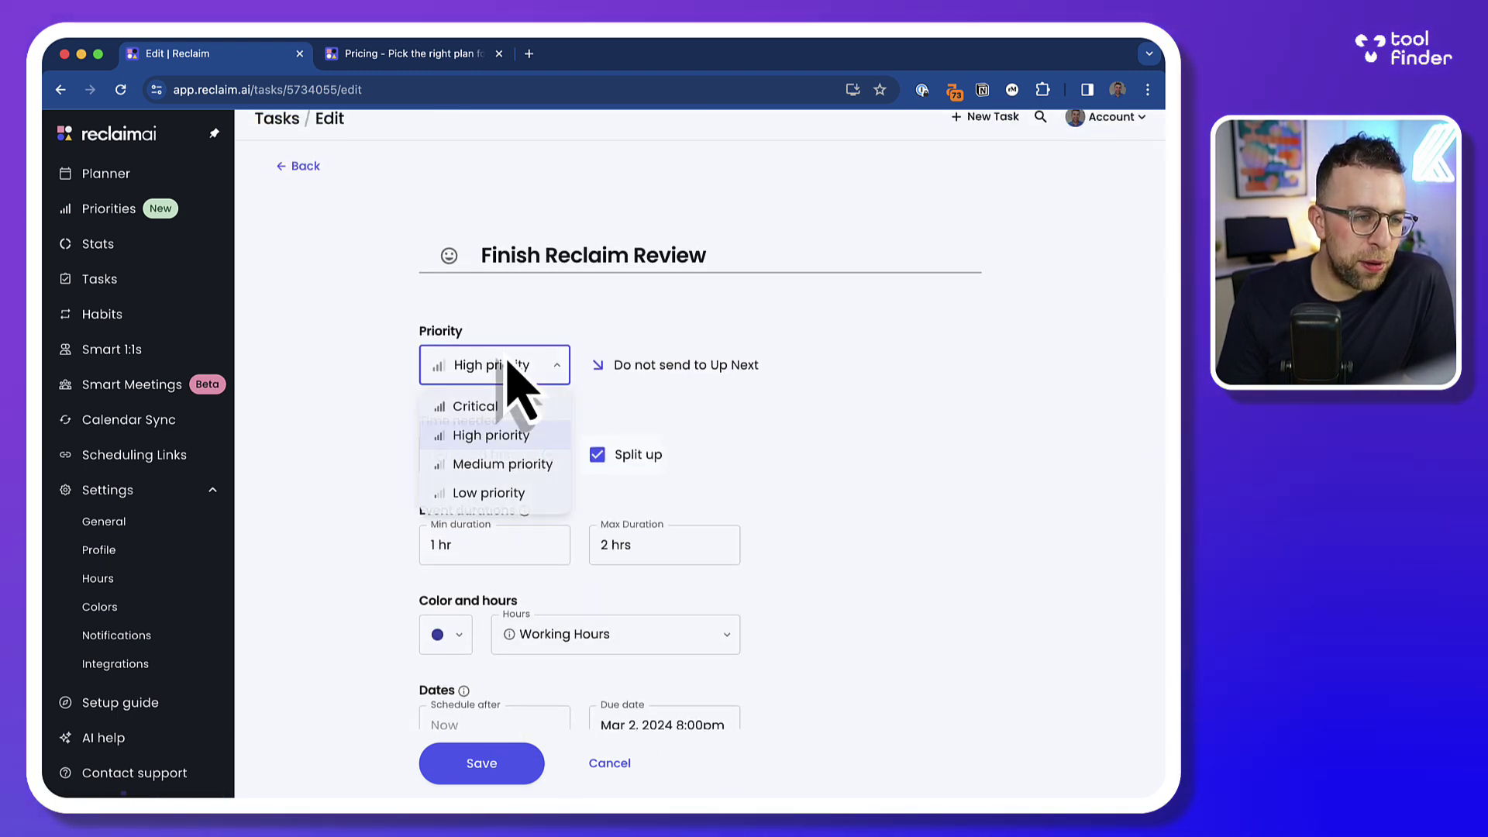
left_click(512, 464)
scroll(535, 538, "down", 2)
left_click(489, 424)
type("2hr")
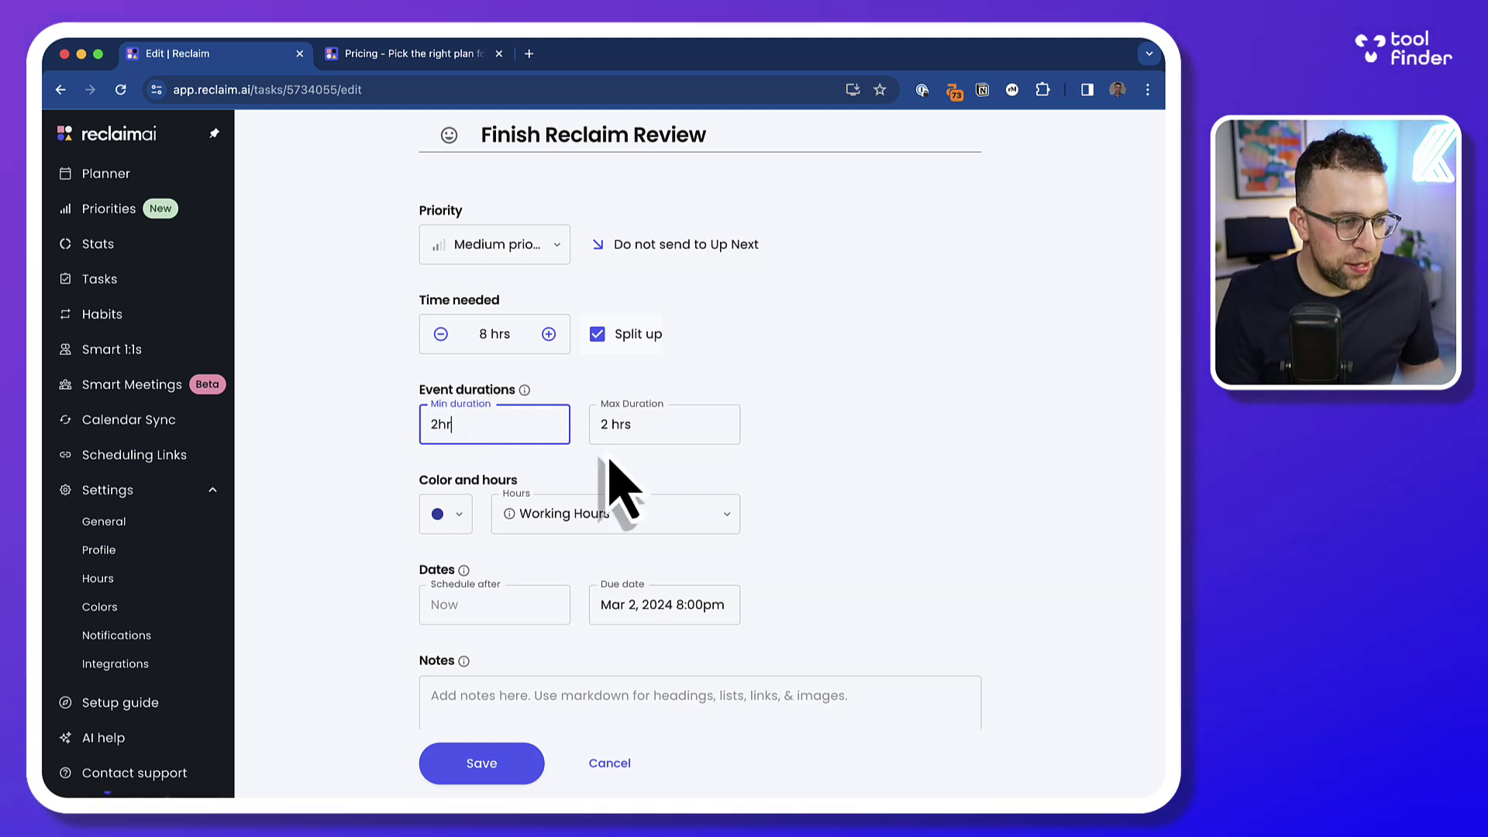
left_click(677, 430)
type("3hr")
left_click(876, 504)
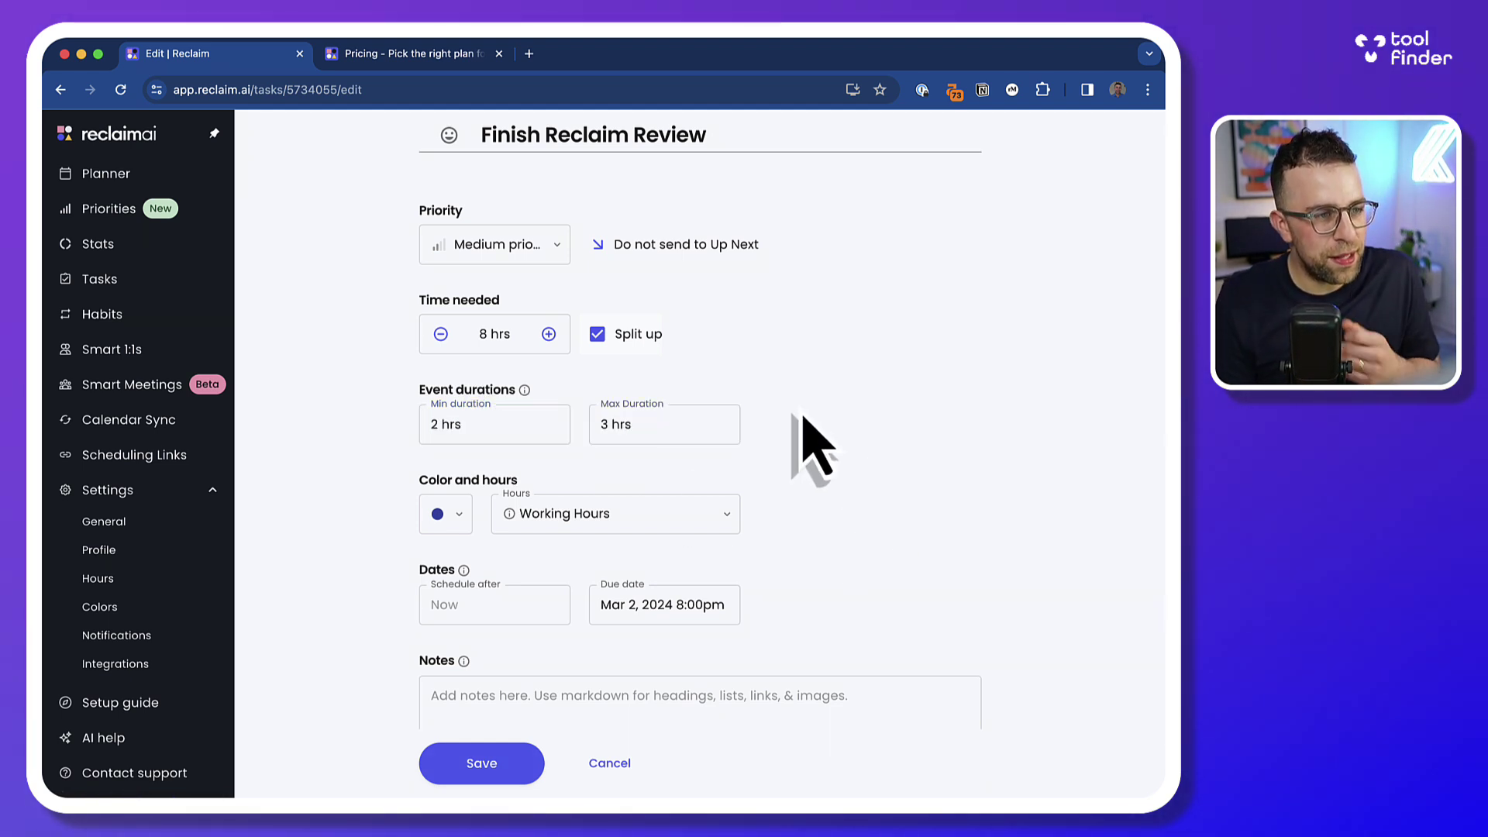
Save the 2–3 hr block changes and check the task's blocks in the previous planner week
left_click(488, 767)
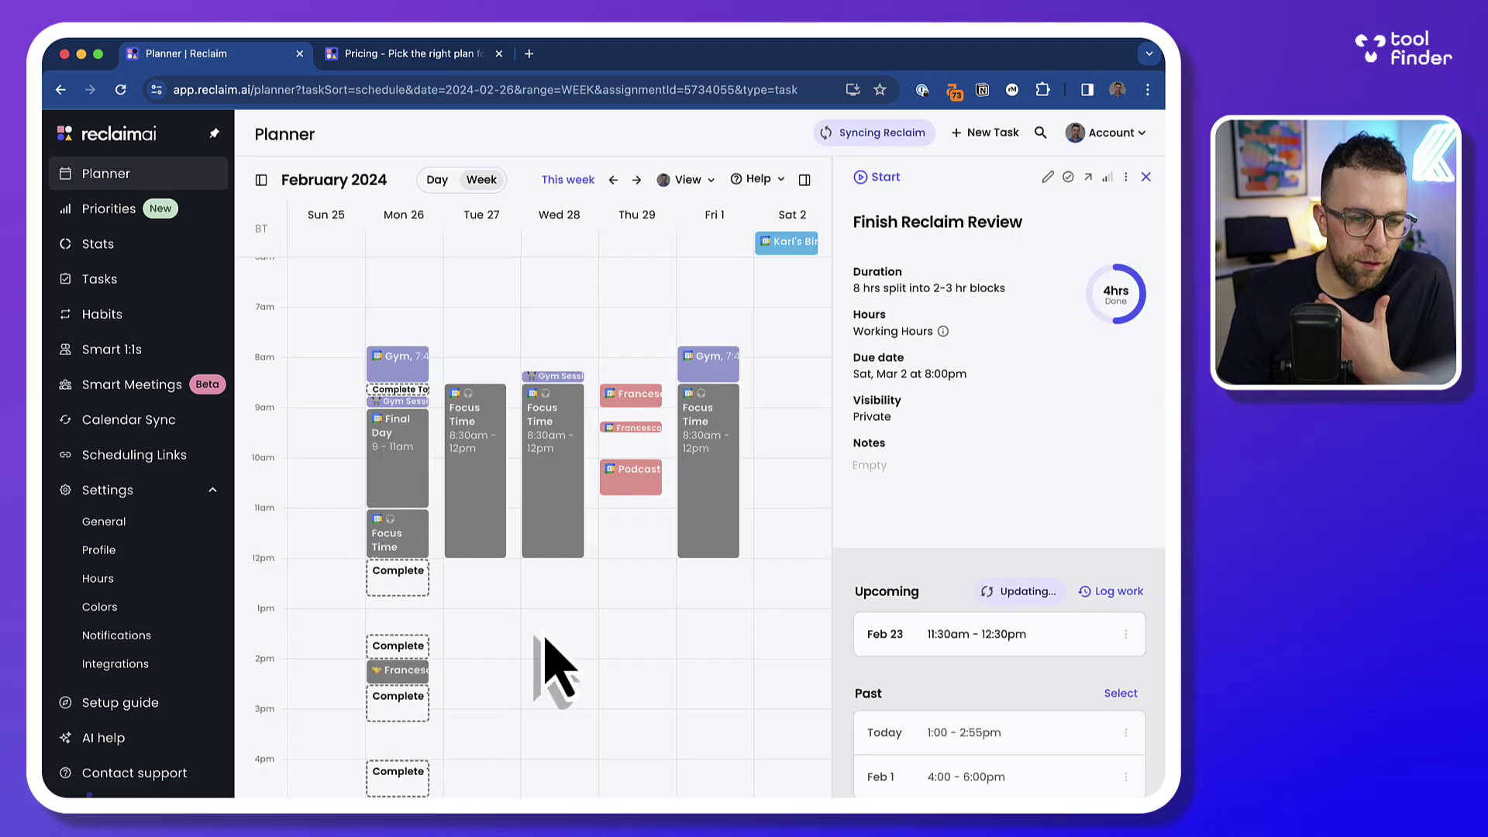
scroll(547, 665, "down", 2)
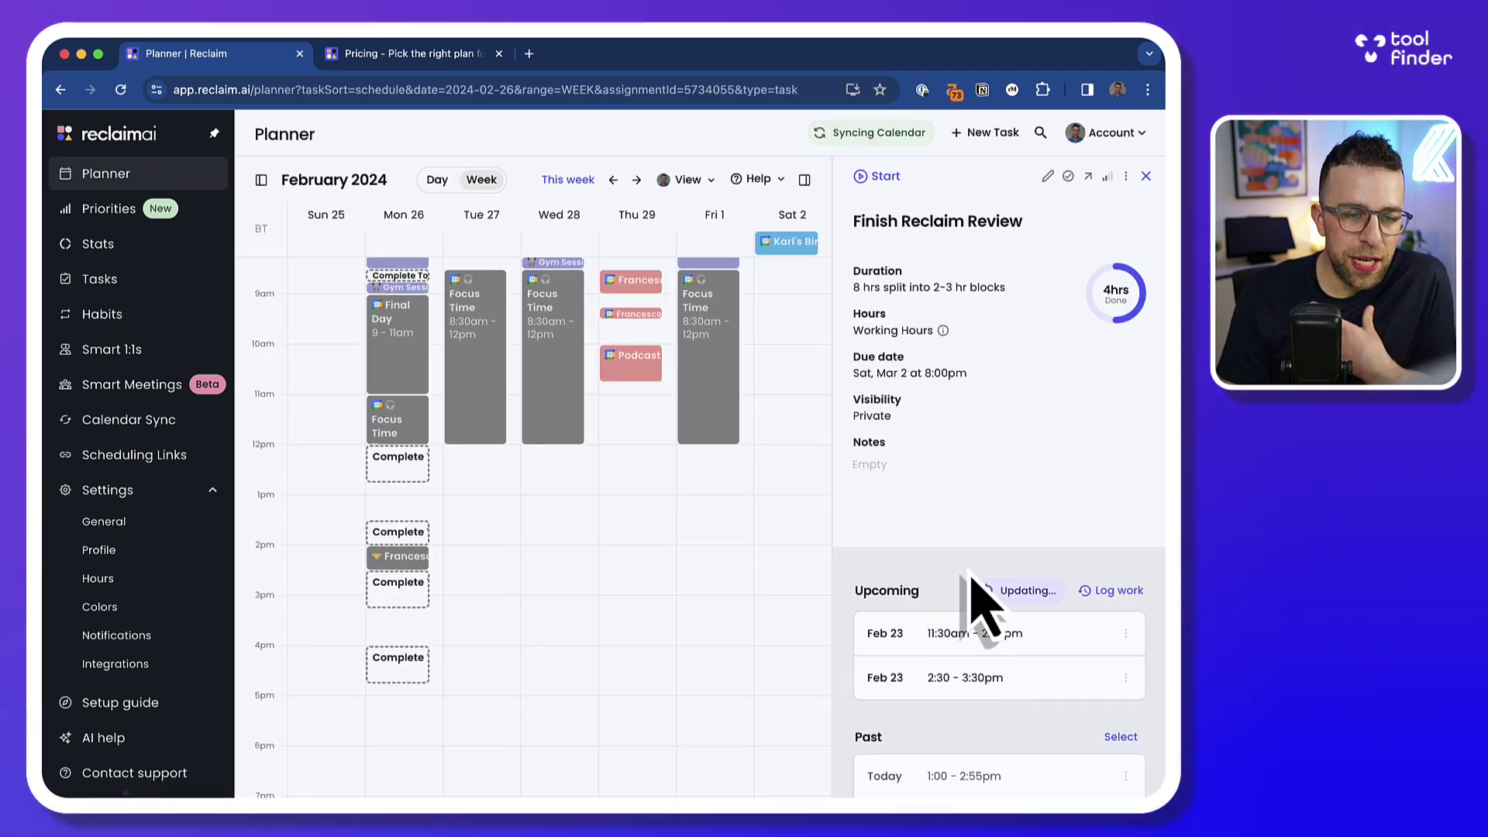
scroll(983, 591, "down", 1)
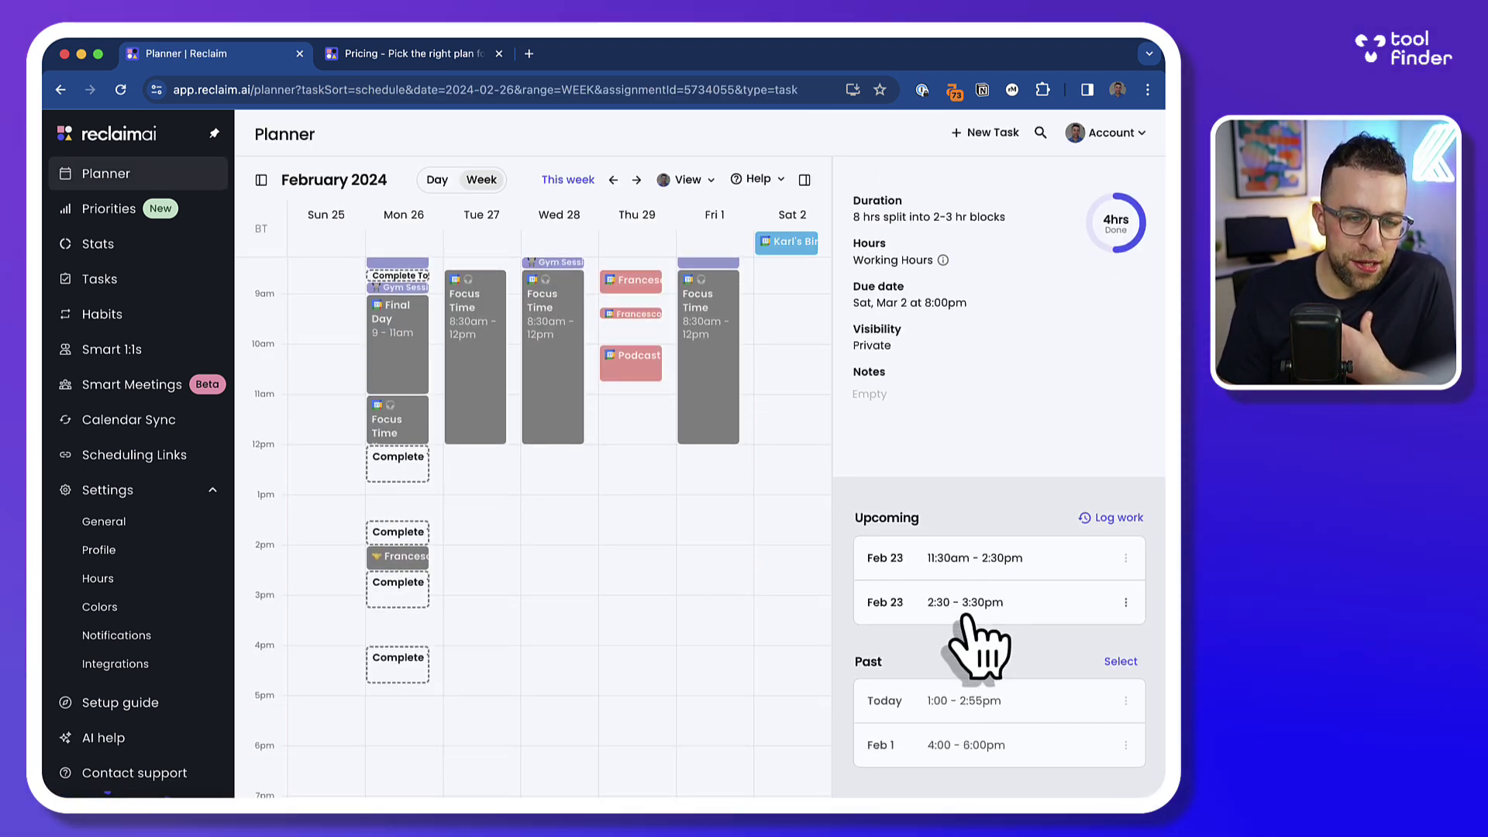
scroll(706, 512, "up", 2)
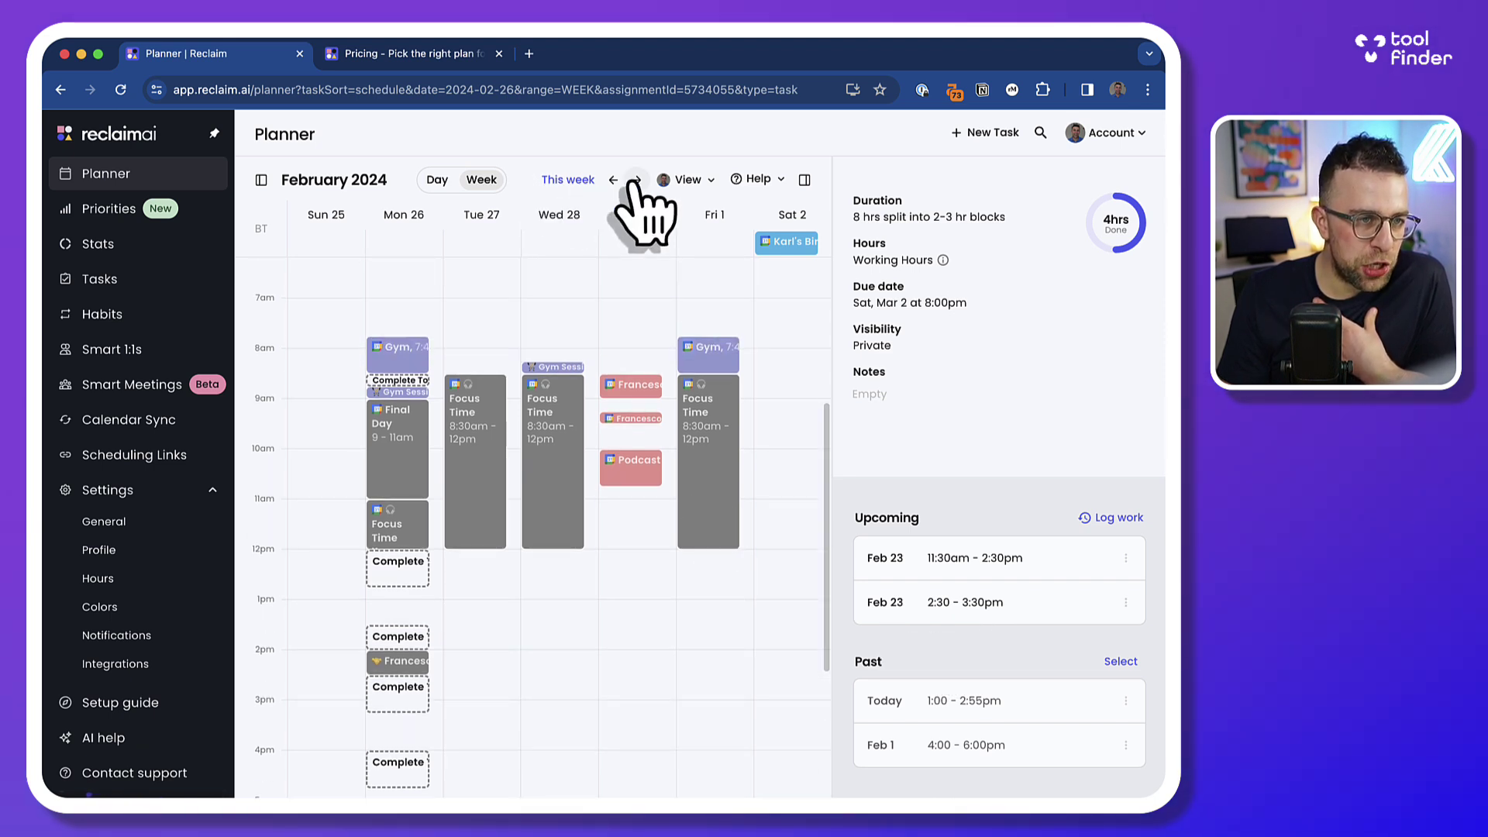
left_click(613, 180)
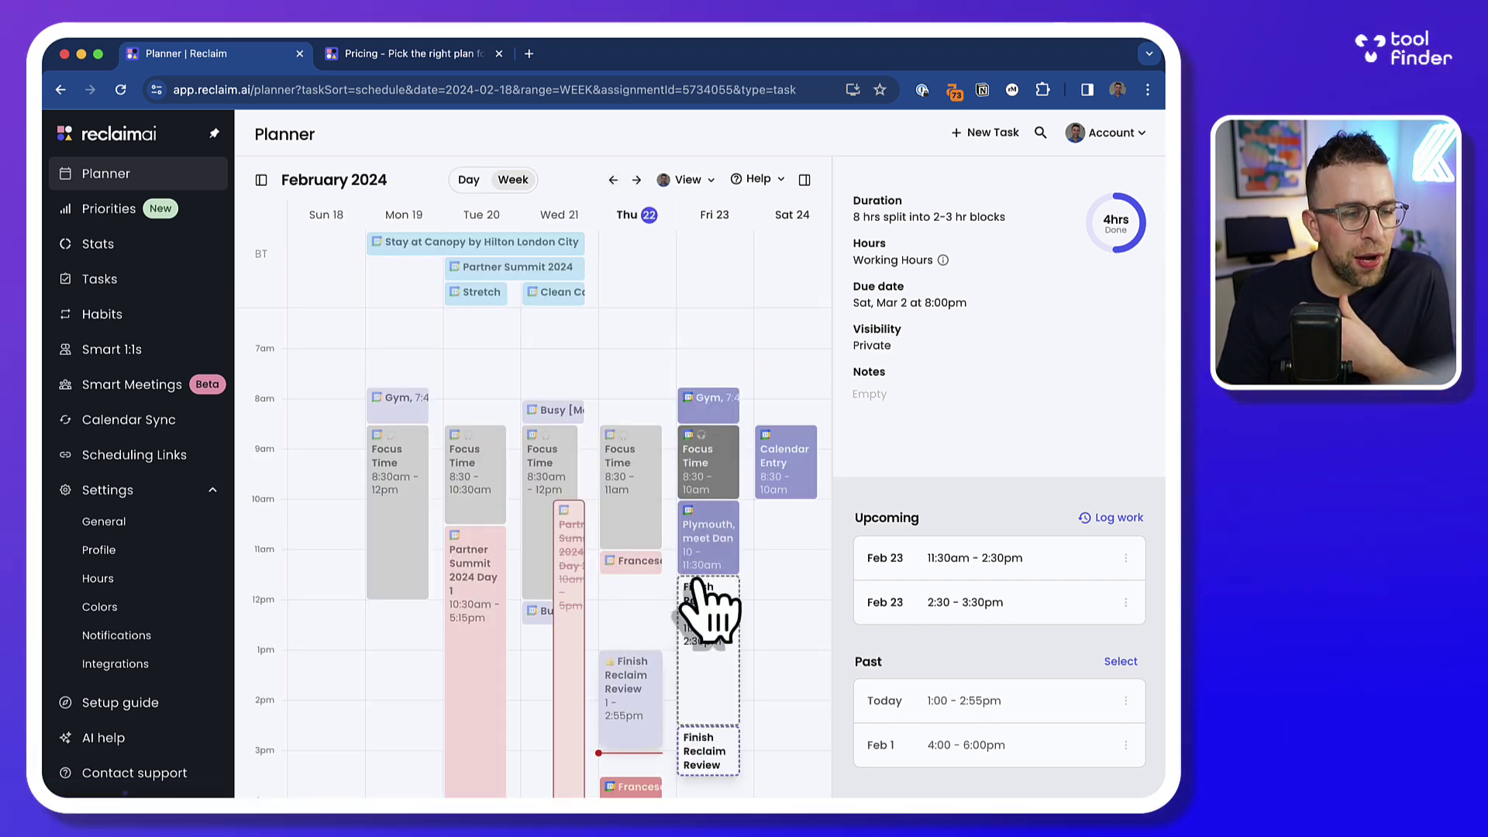
scroll(707, 609, "down", 1)
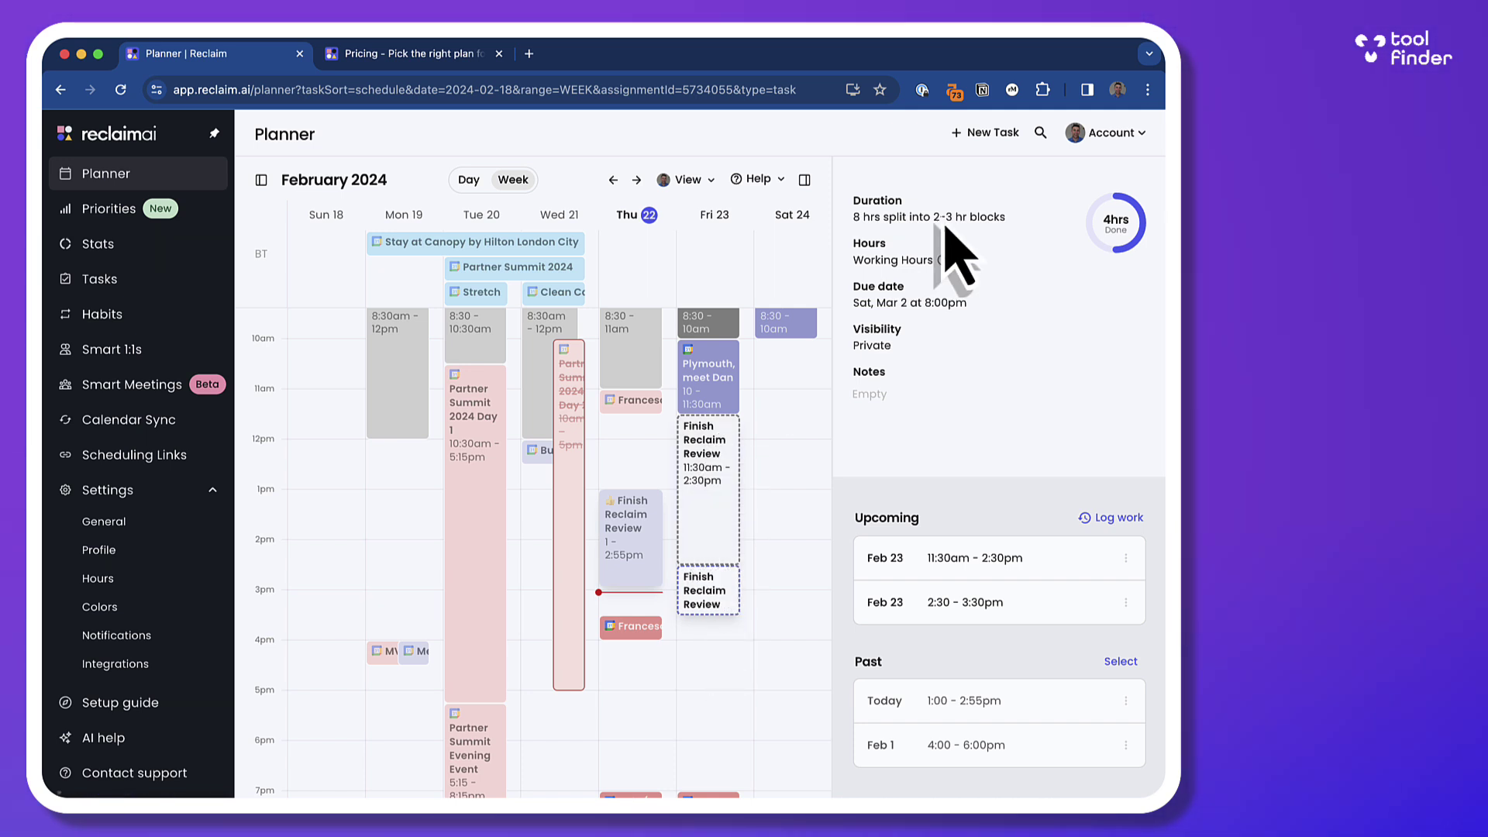
scroll(1046, 299, "up", 2)
Set Finish Reclaim Review's Schedule after date to Feb 26 and save the task
left_click(1073, 175)
scroll(658, 466, "down", 3)
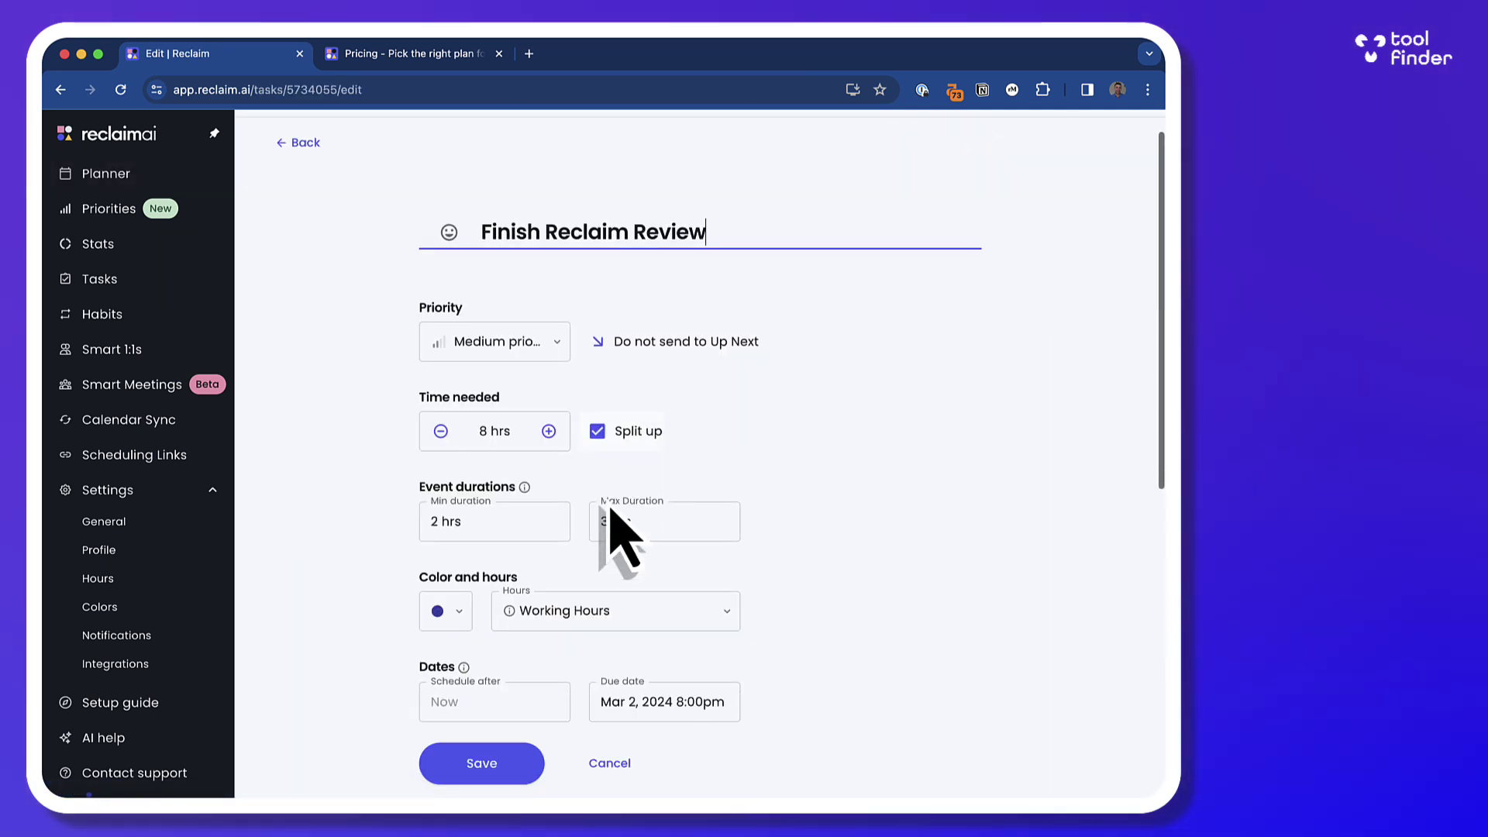
left_click(542, 517)
left_click(415, 729)
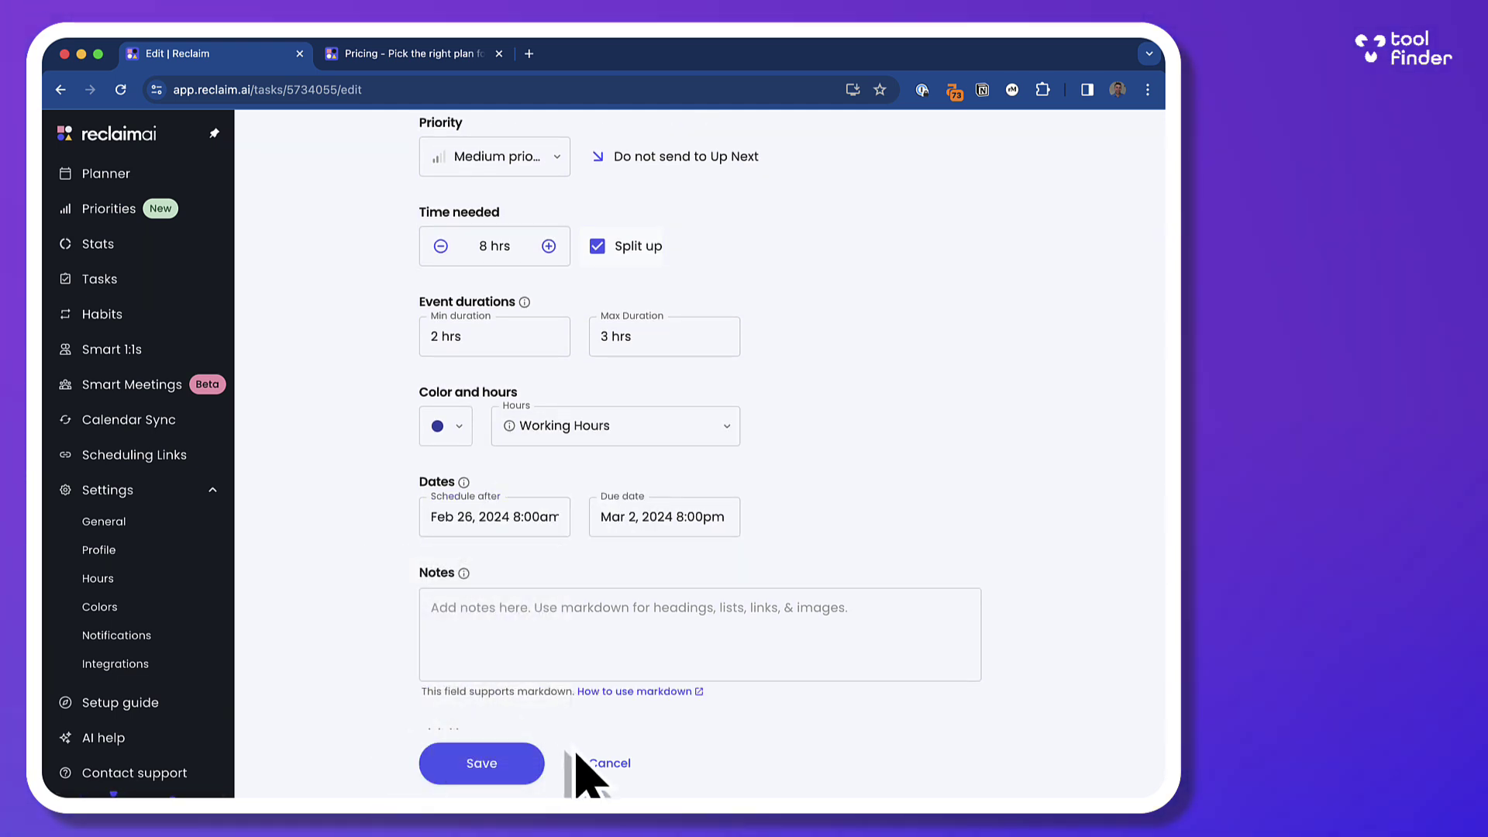
left_click(522, 775)
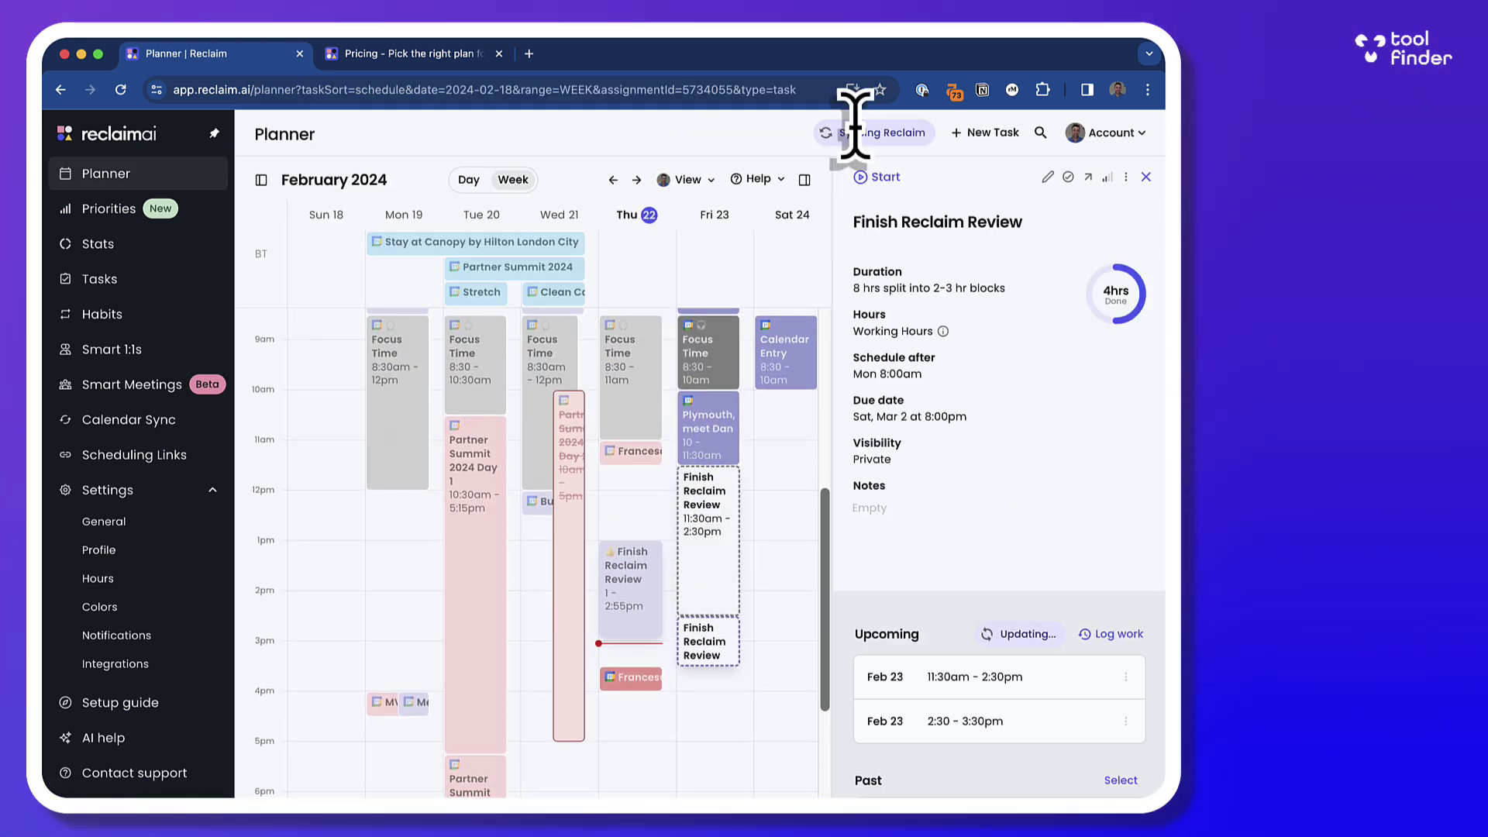
Check the task's new Feb 27 block, then close its details and the View options menu
scroll(992, 438, "down", 2)
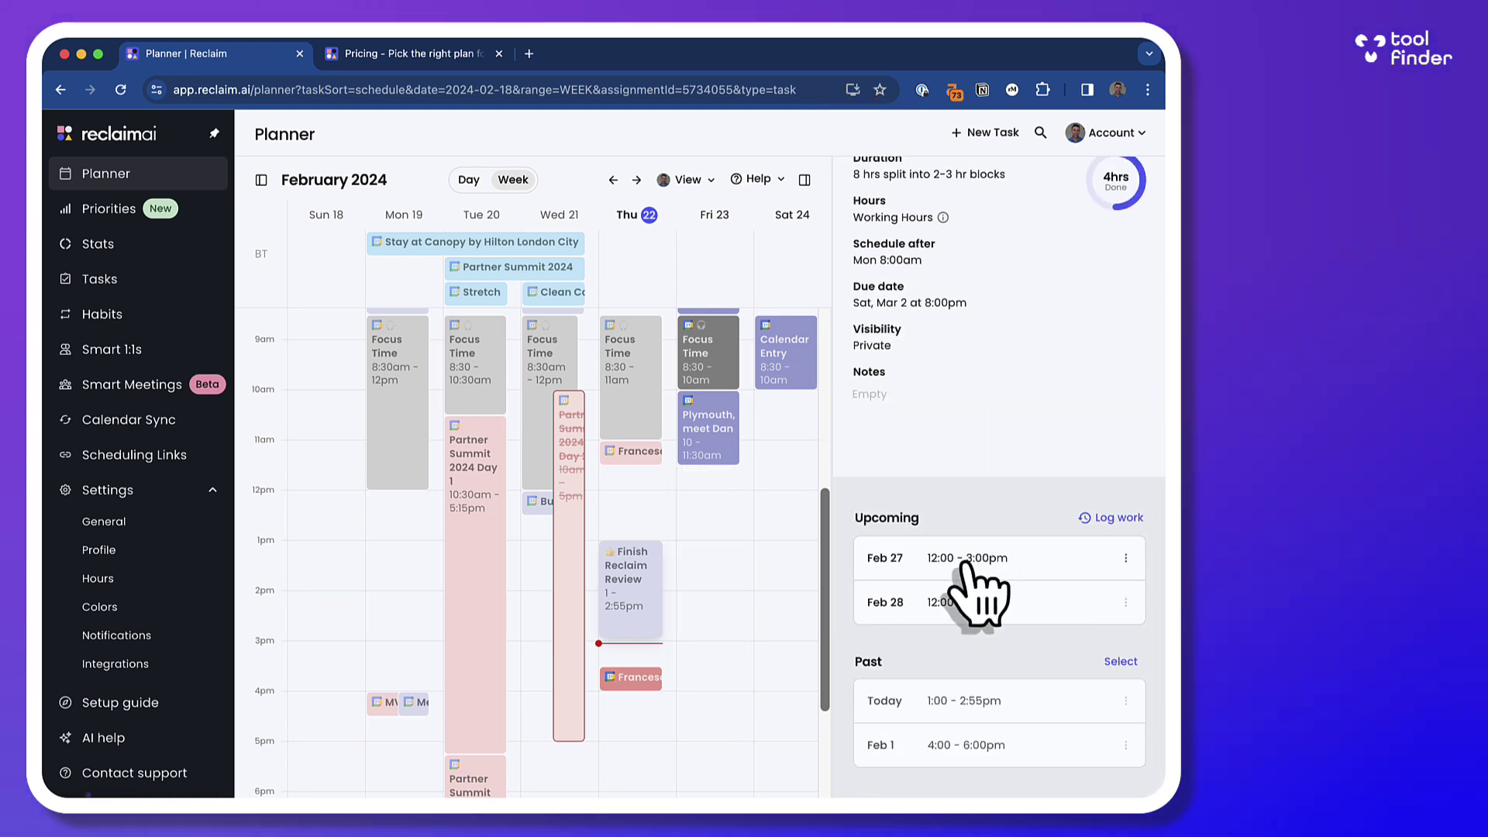
left_click(955, 562)
scroll(535, 527, "up", 1)
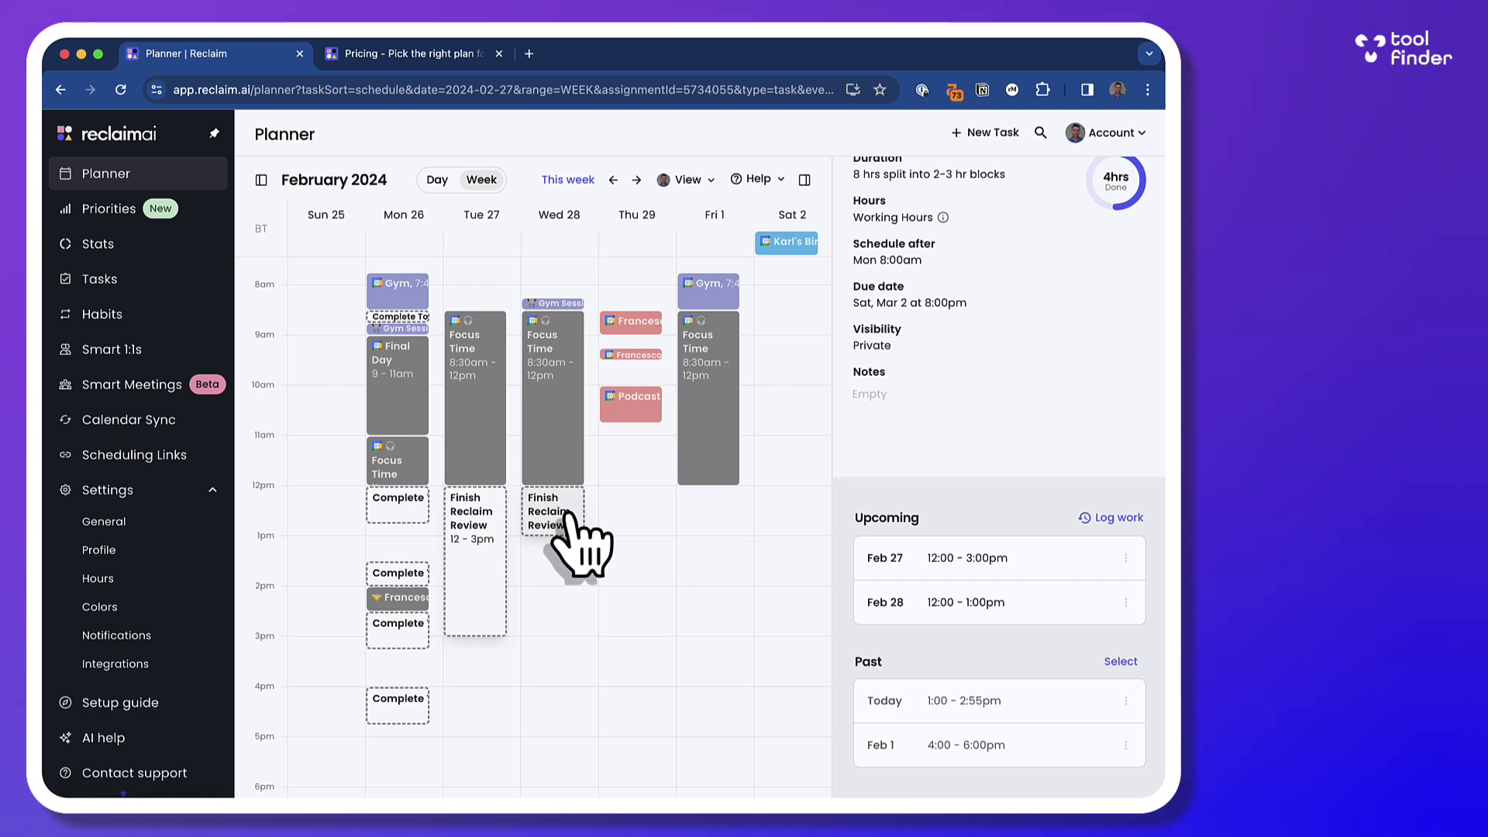
scroll(981, 387, "up", 3)
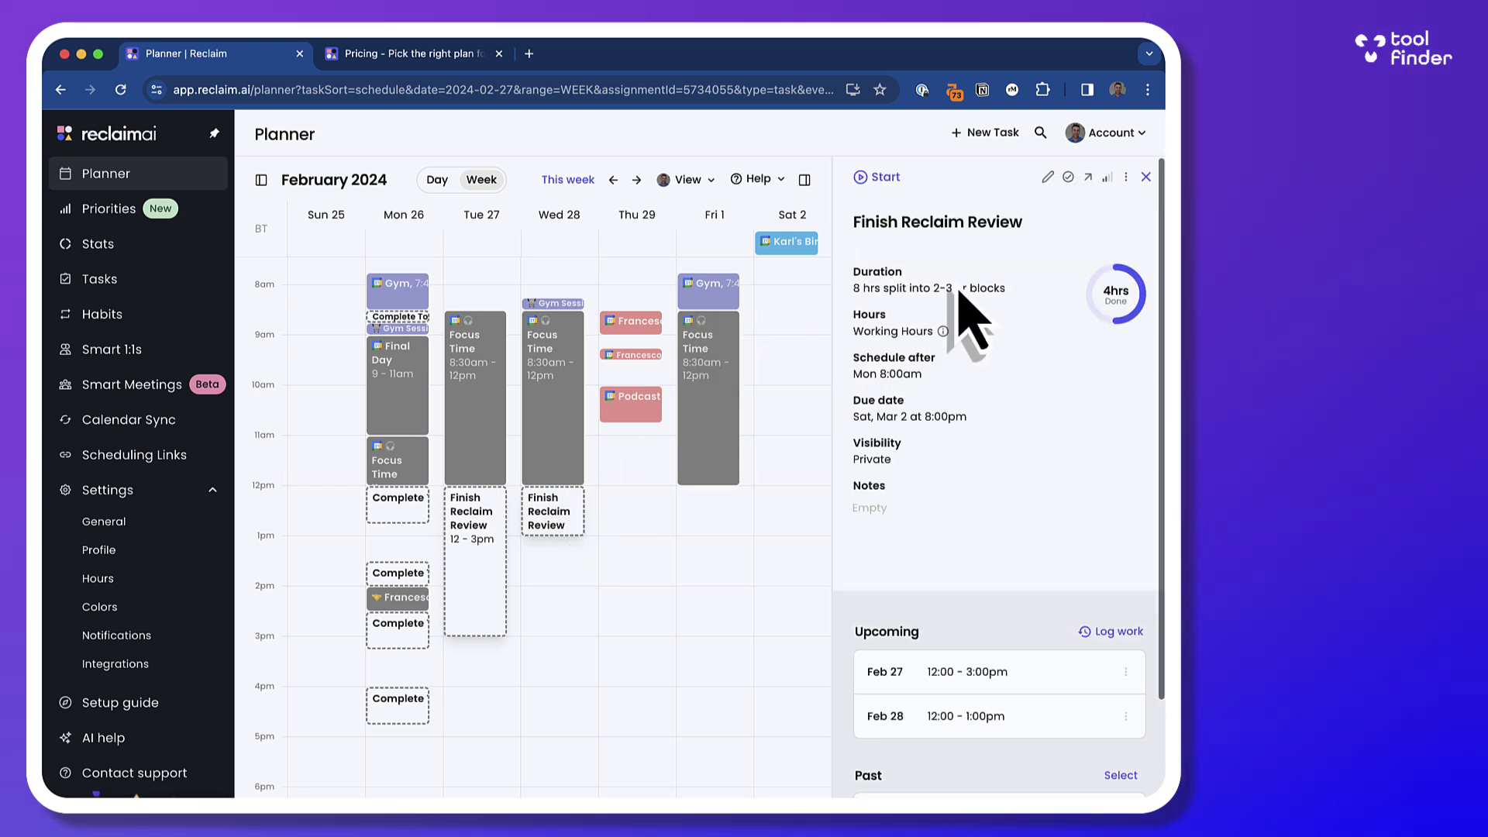
left_click(1146, 176)
left_click(707, 180)
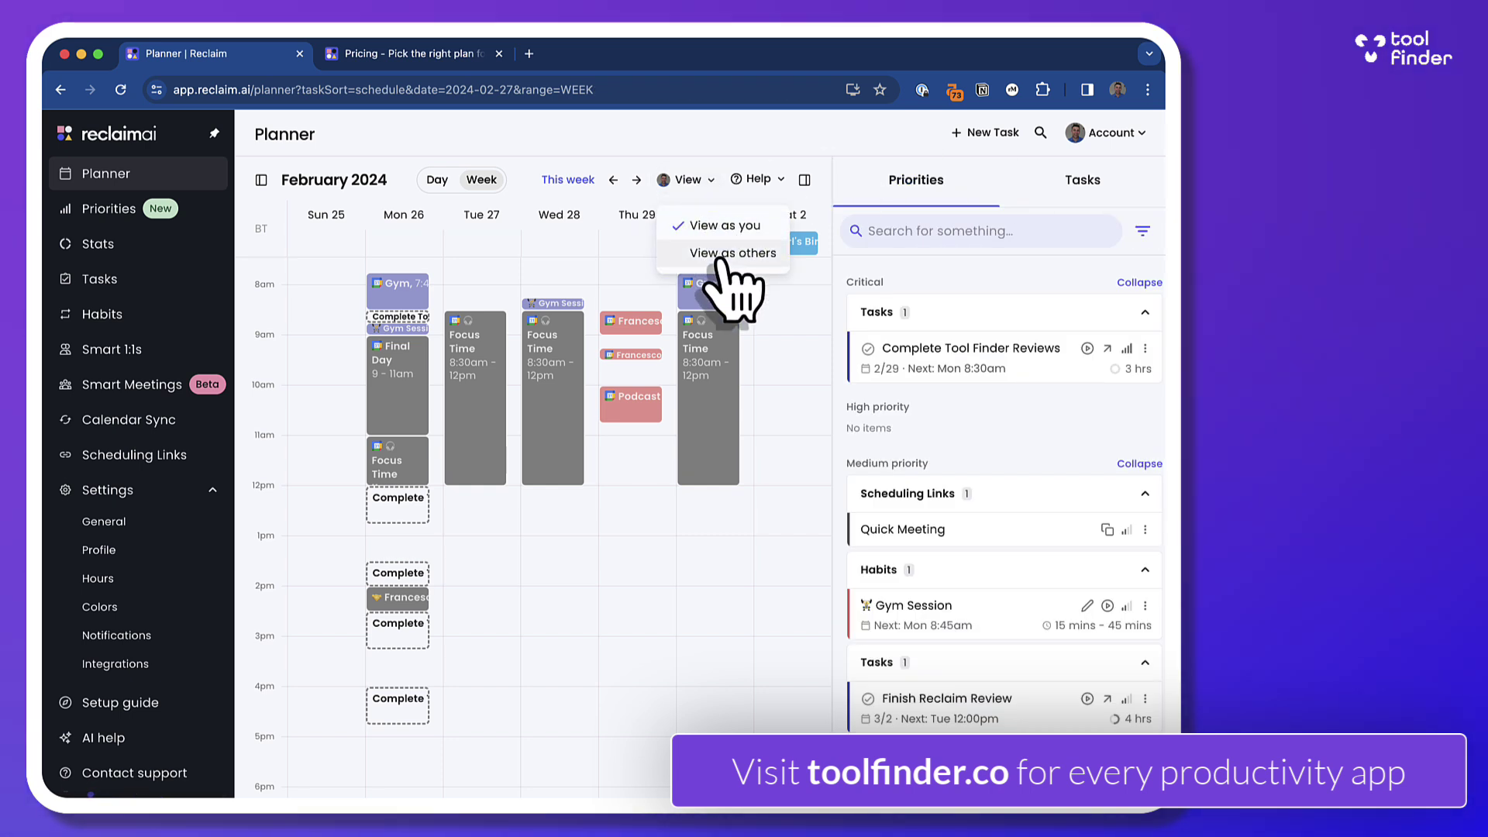
left_click(833, 164)
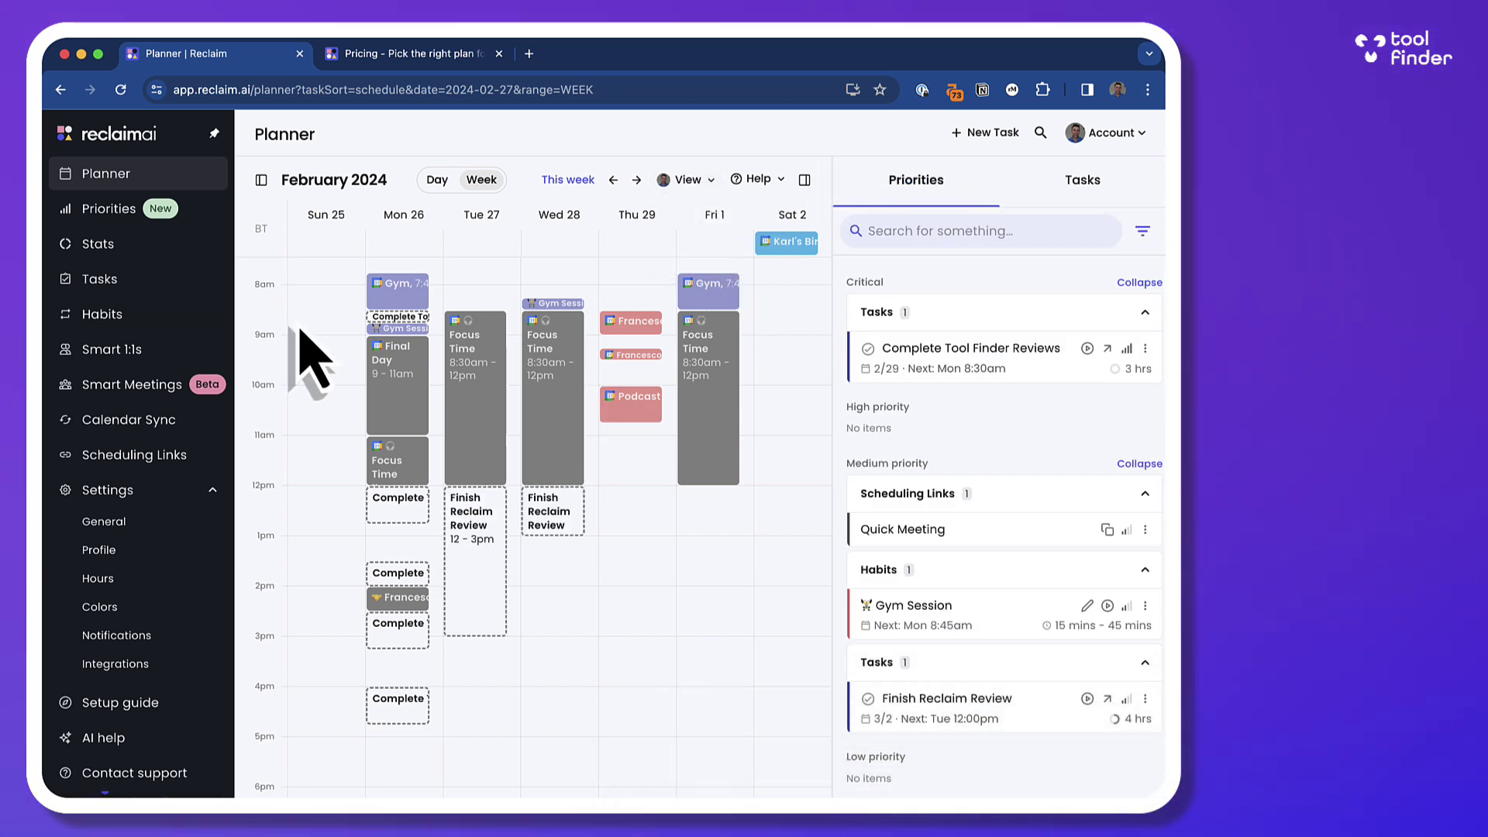
Edit the existing Smart 1:1 and set its Starting date to Feb 26, 2024
left_click(163, 347)
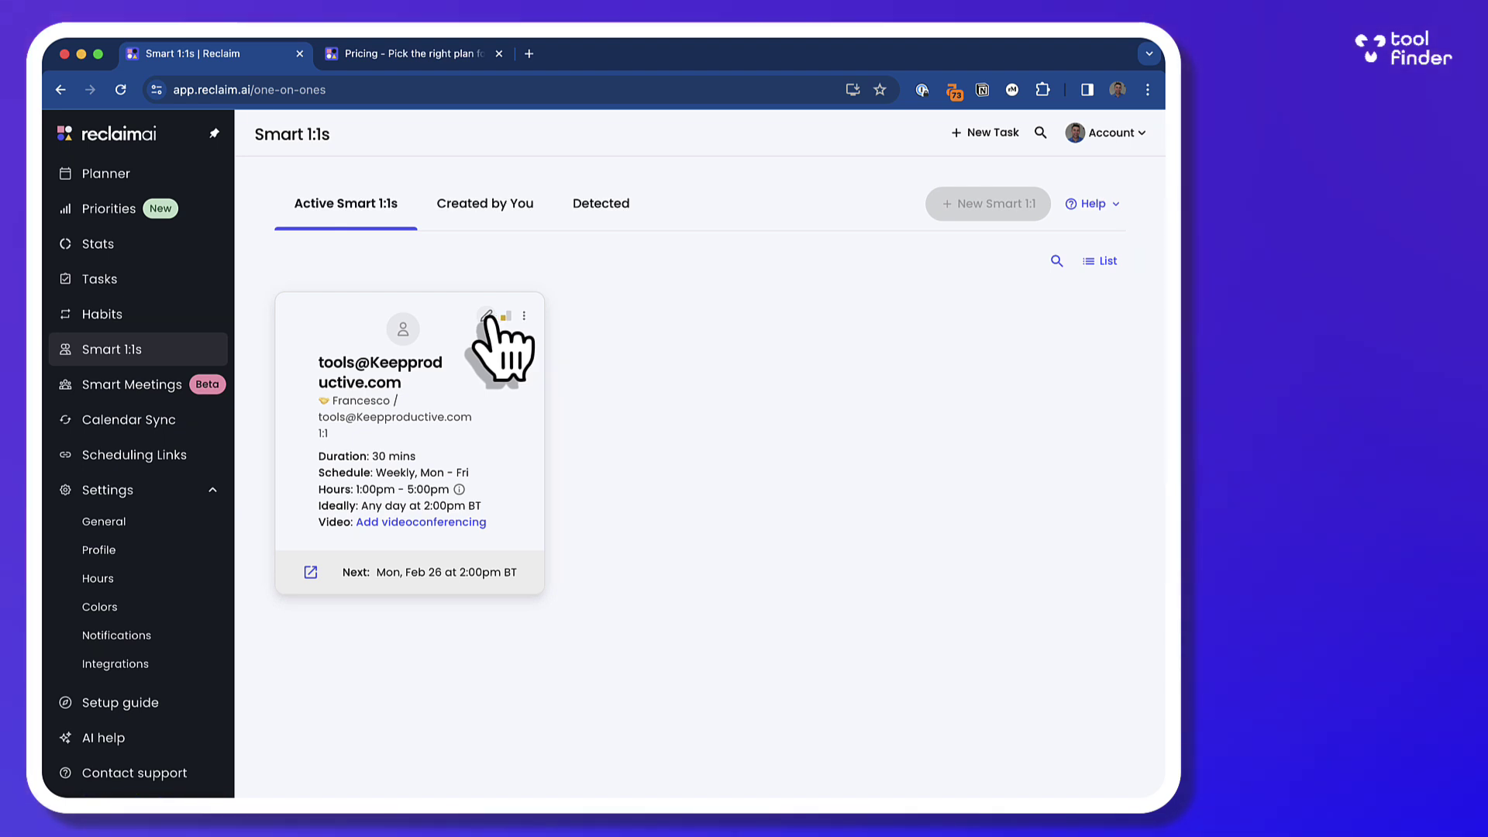
left_click(488, 316)
scroll(571, 342, "down", 3)
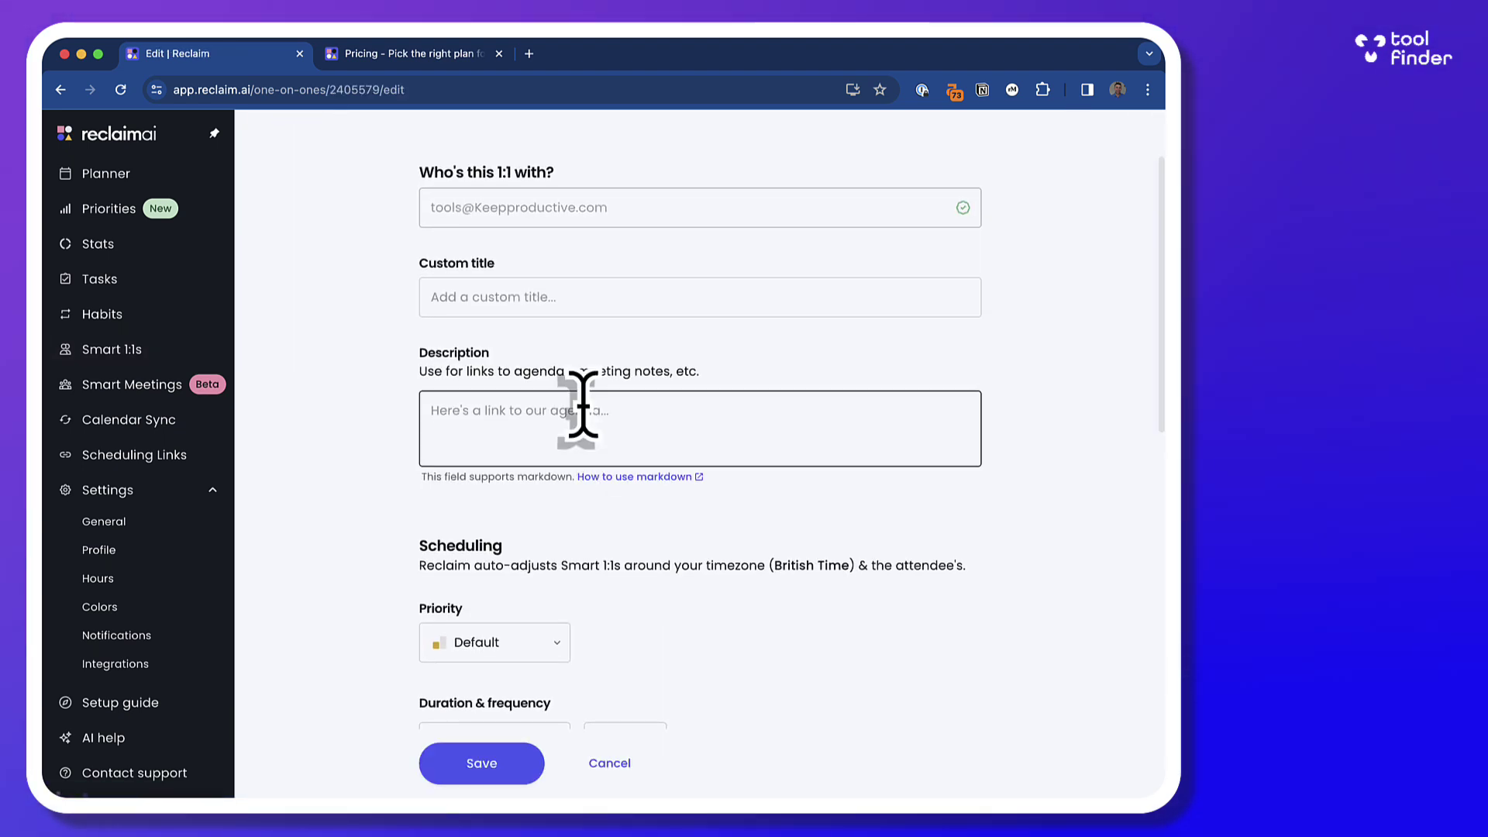
scroll(583, 400, "down", 4)
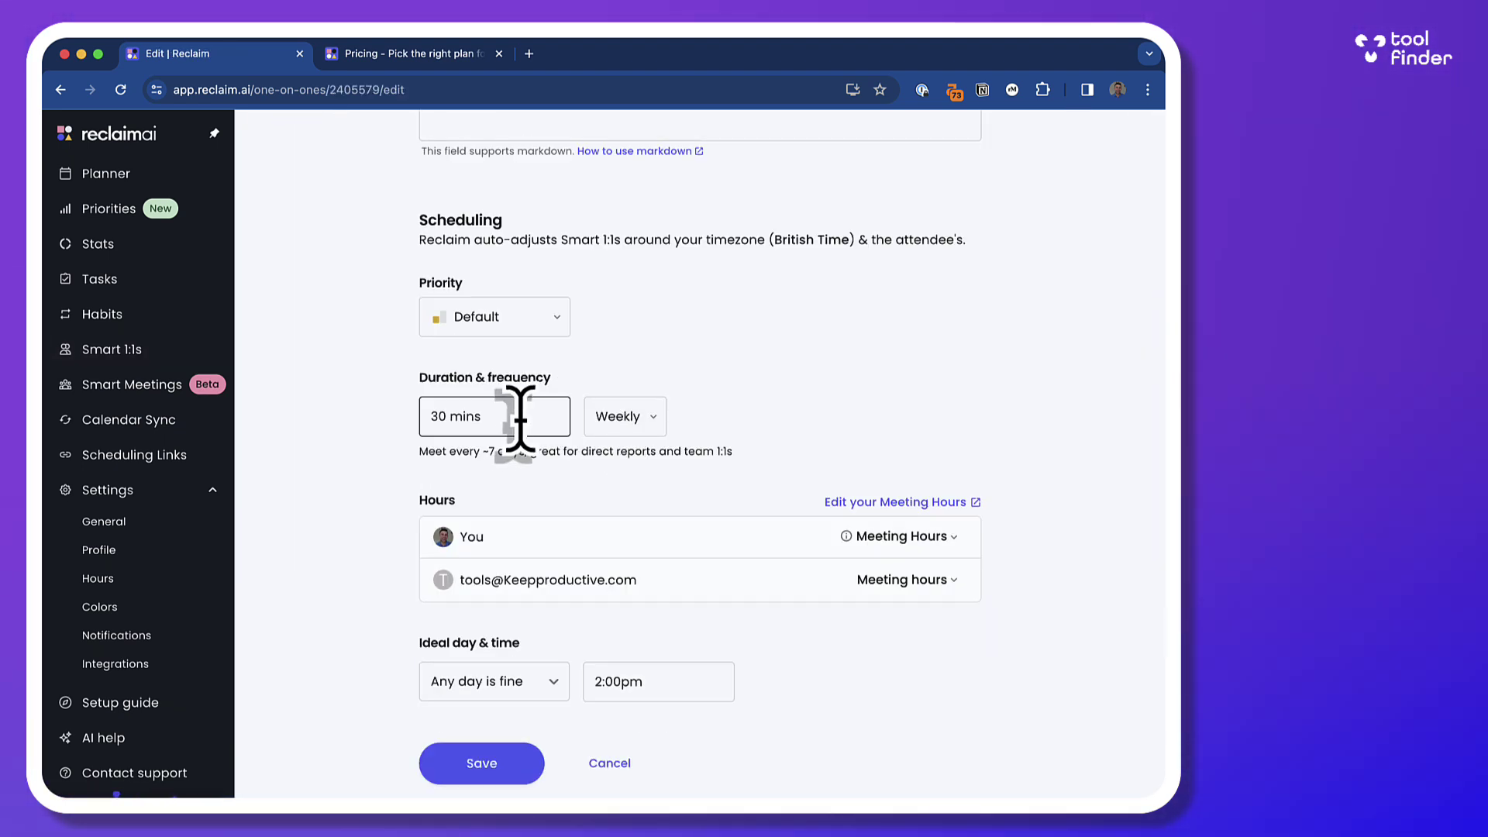
scroll(522, 421, "down", 2)
scroll(575, 523, "down", 2)
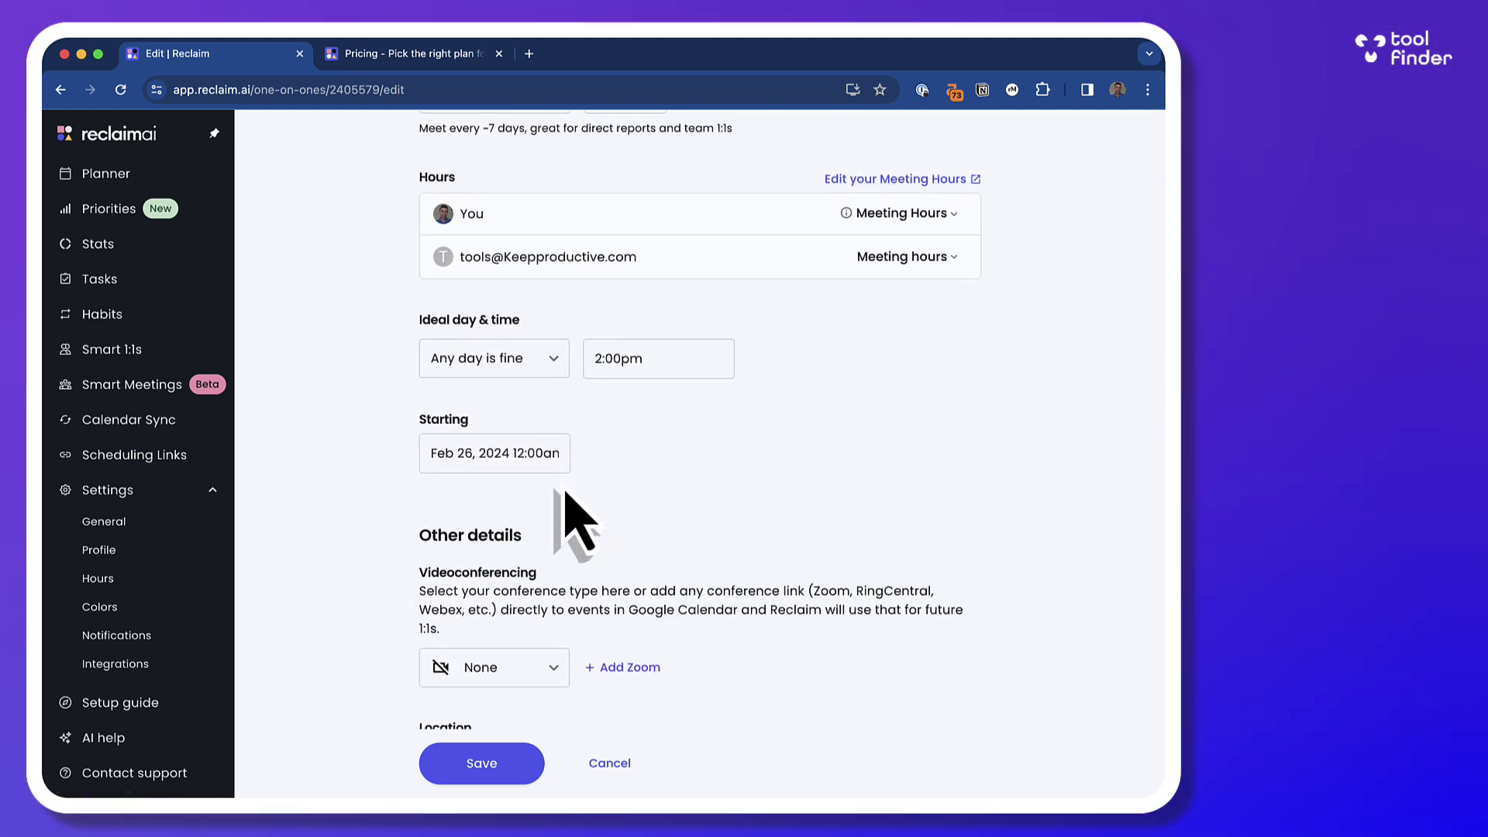
left_click(482, 454)
left_click(687, 465)
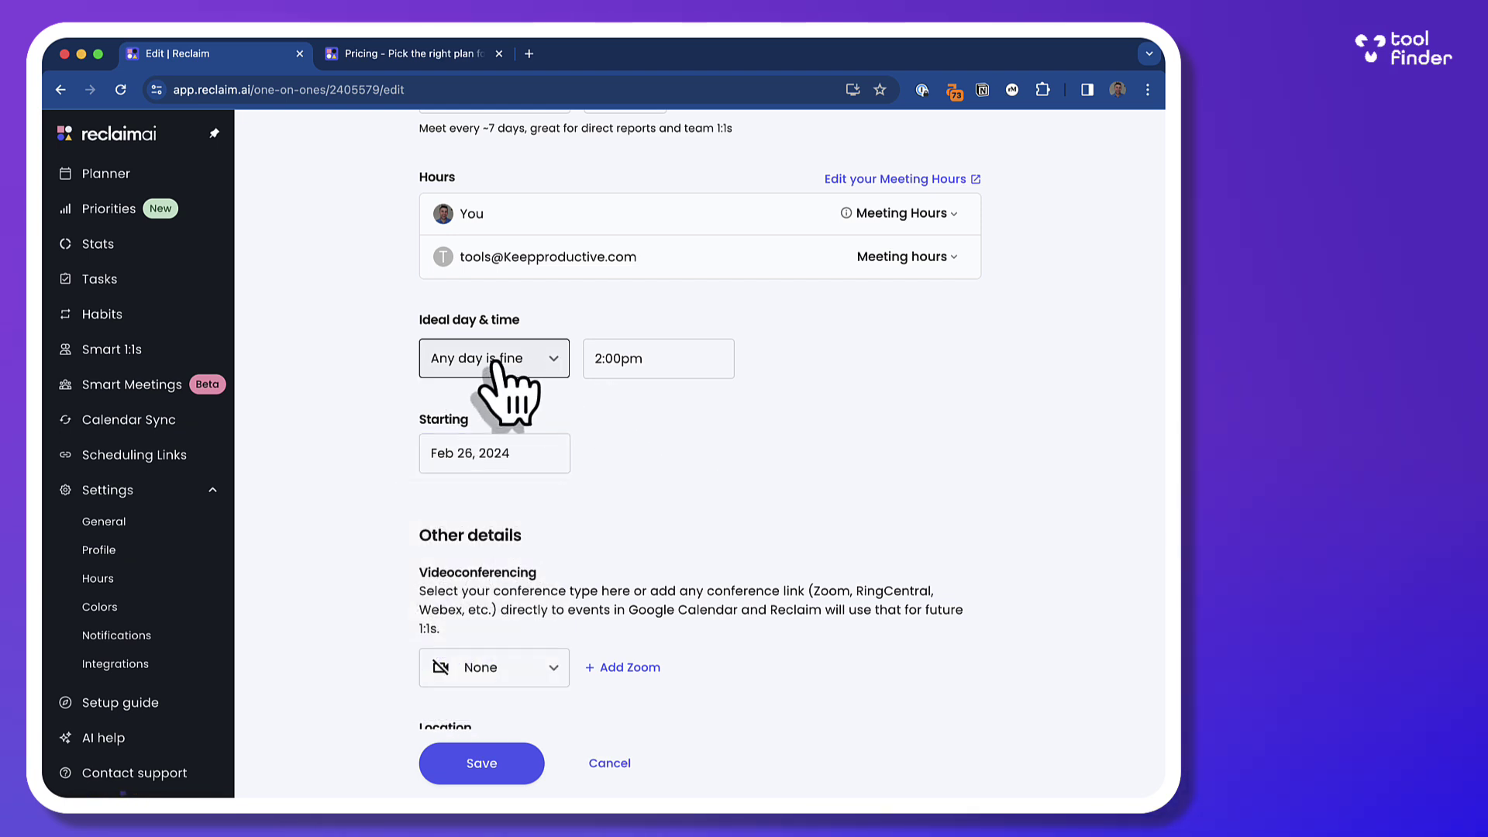
scroll(632, 387, "up", 1)
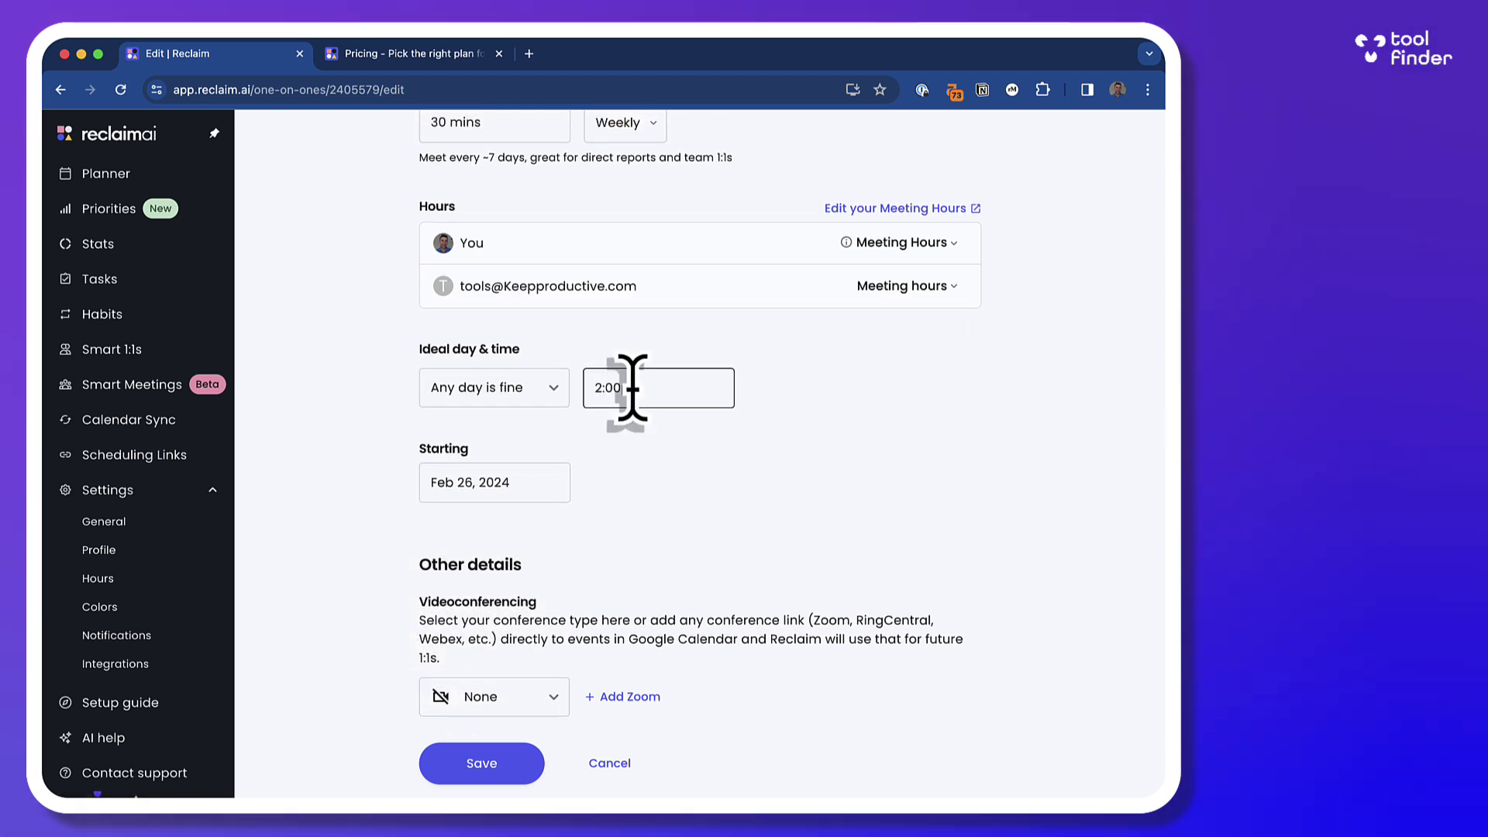
scroll(698, 315, "down", 5)
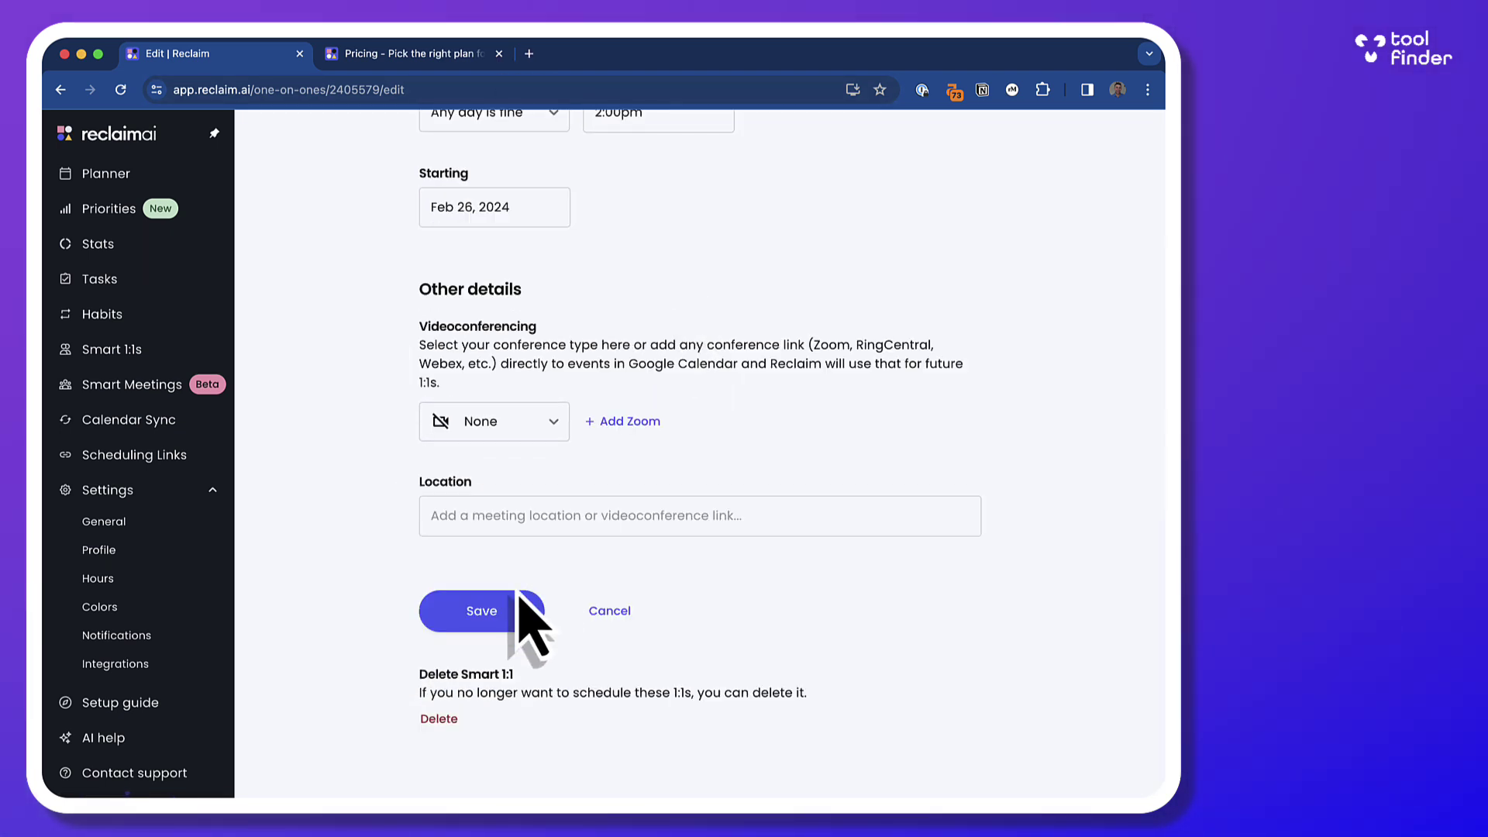
Enter a custom title for the Smart 1:1 and save it
left_click(493, 616)
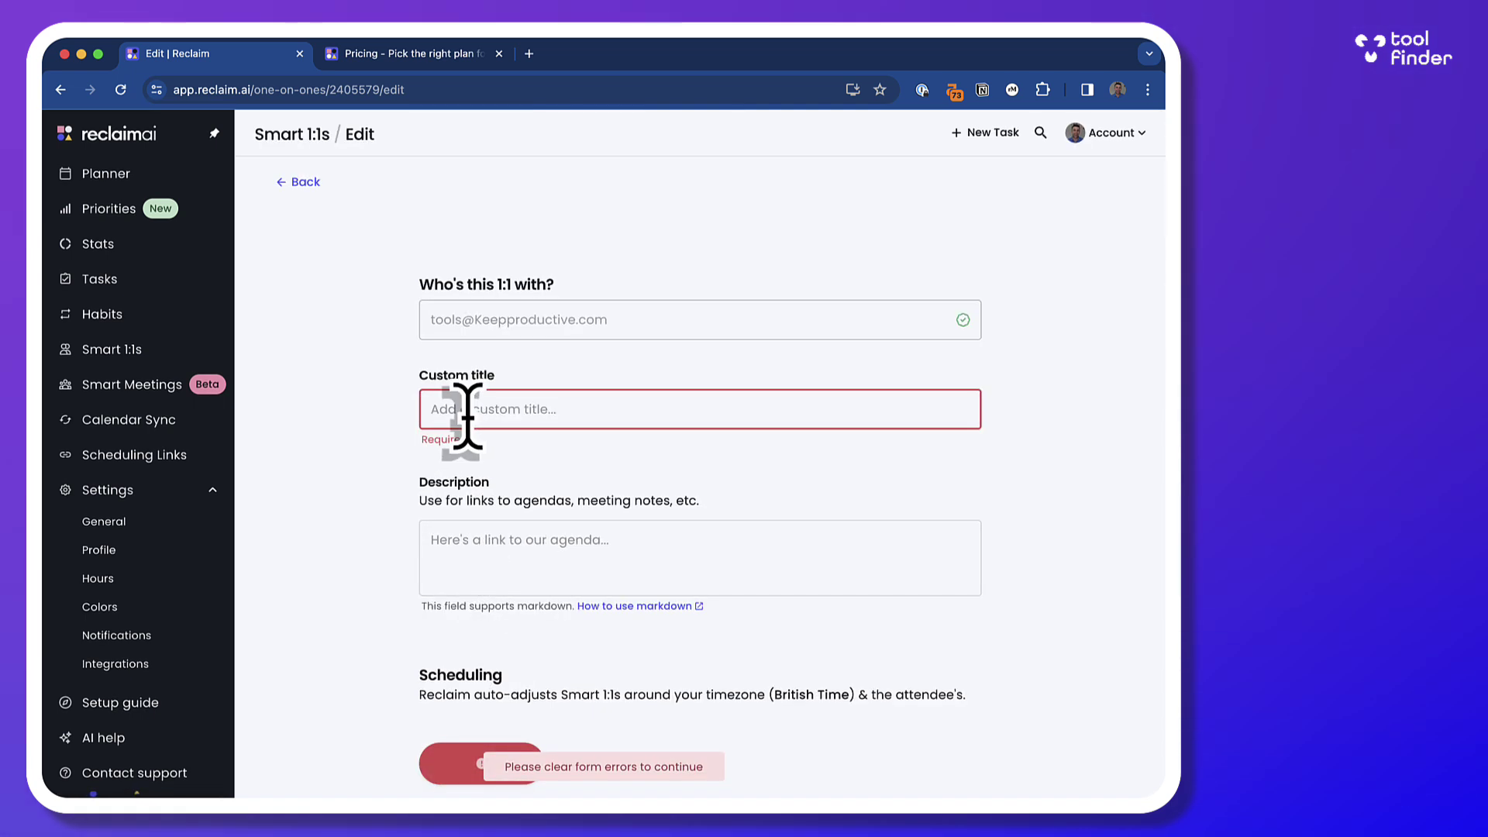
type("Meeting with B")
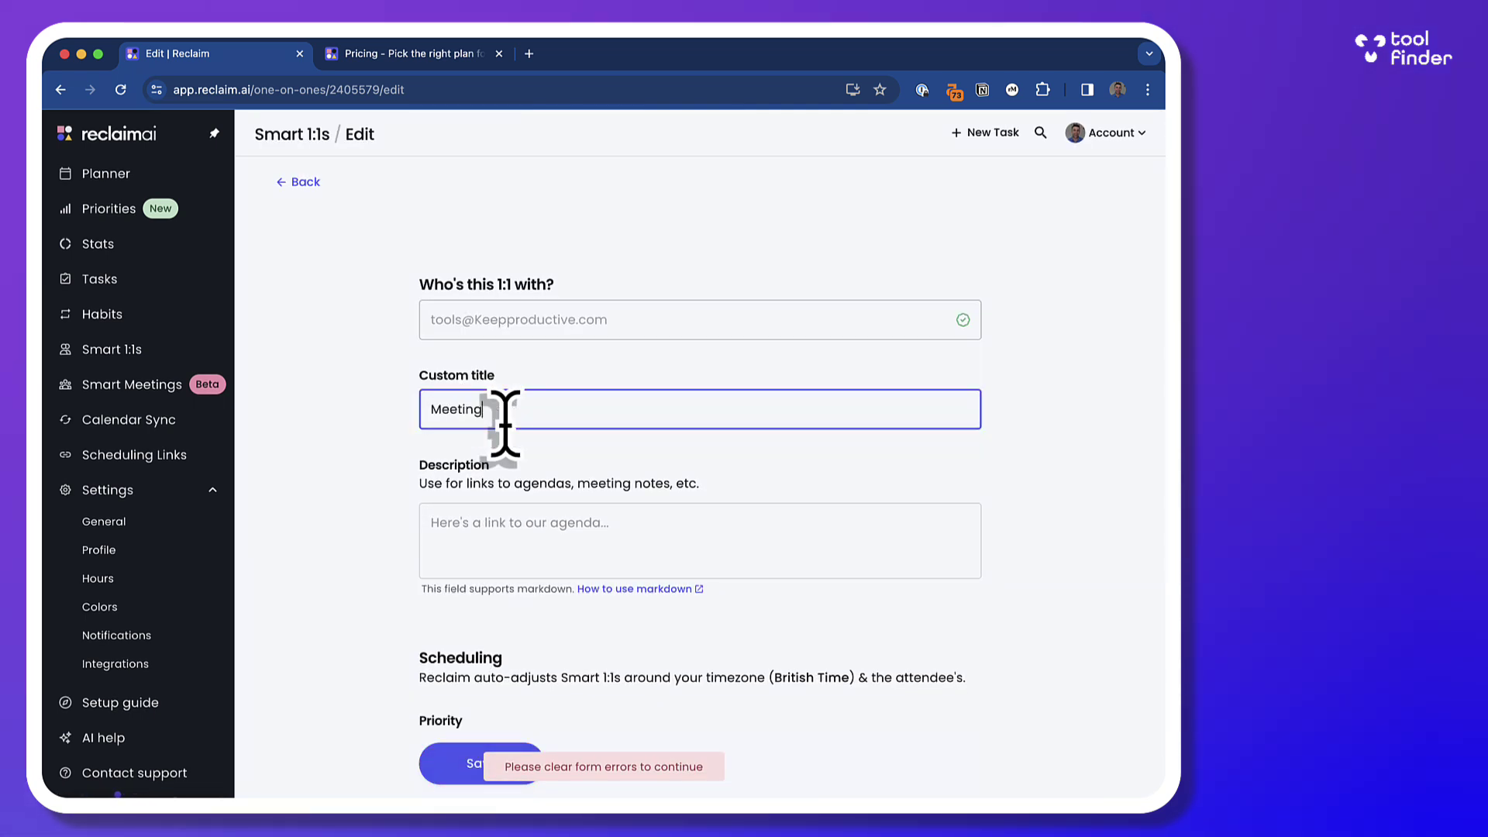
type("ob")
left_click(482, 765)
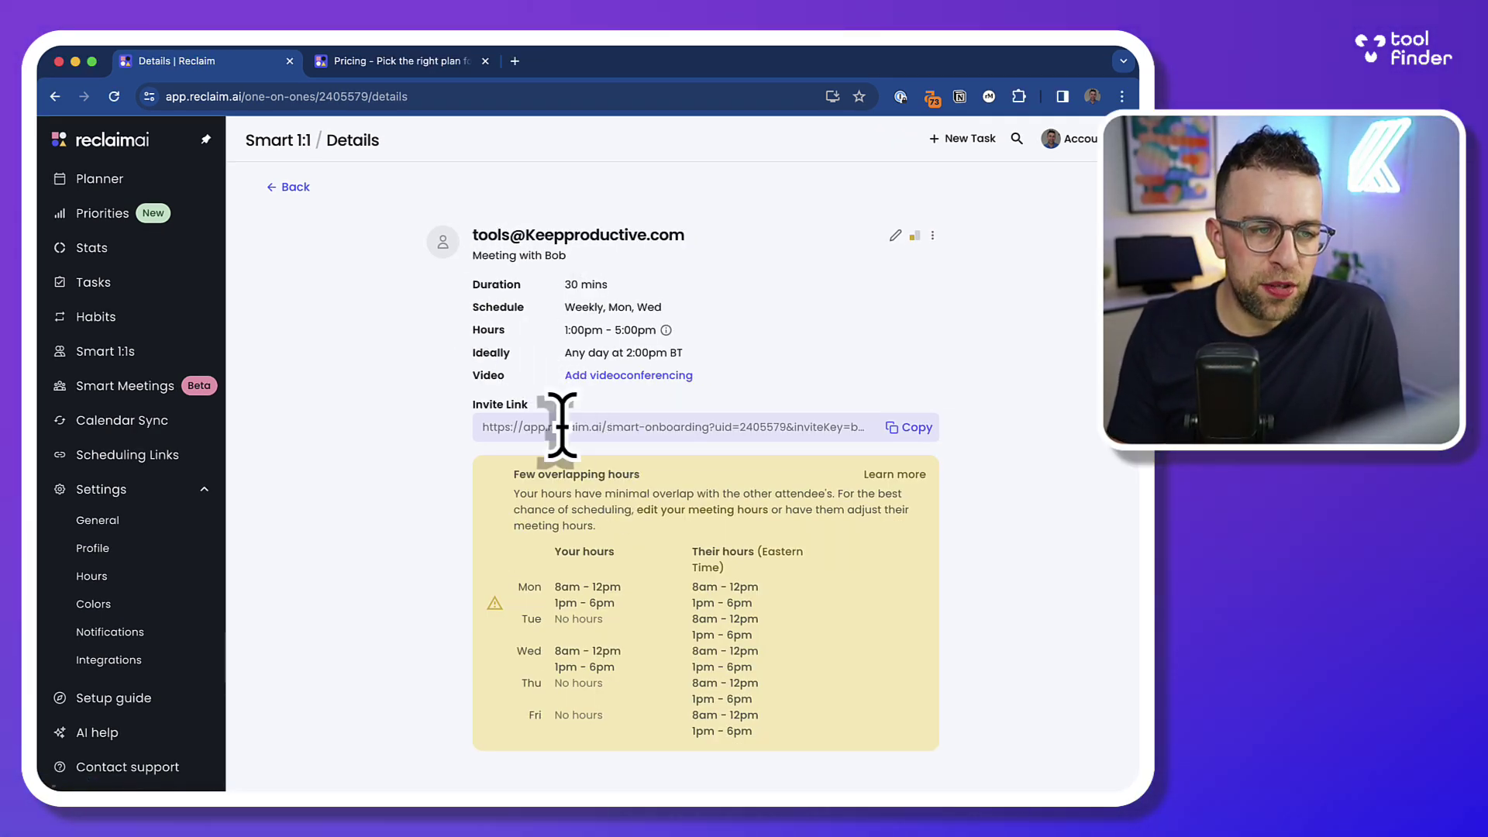
Return to the planner, move to the Feb 25 week and open the Monday 1:1 meeting
scroll(604, 487, "down", 1)
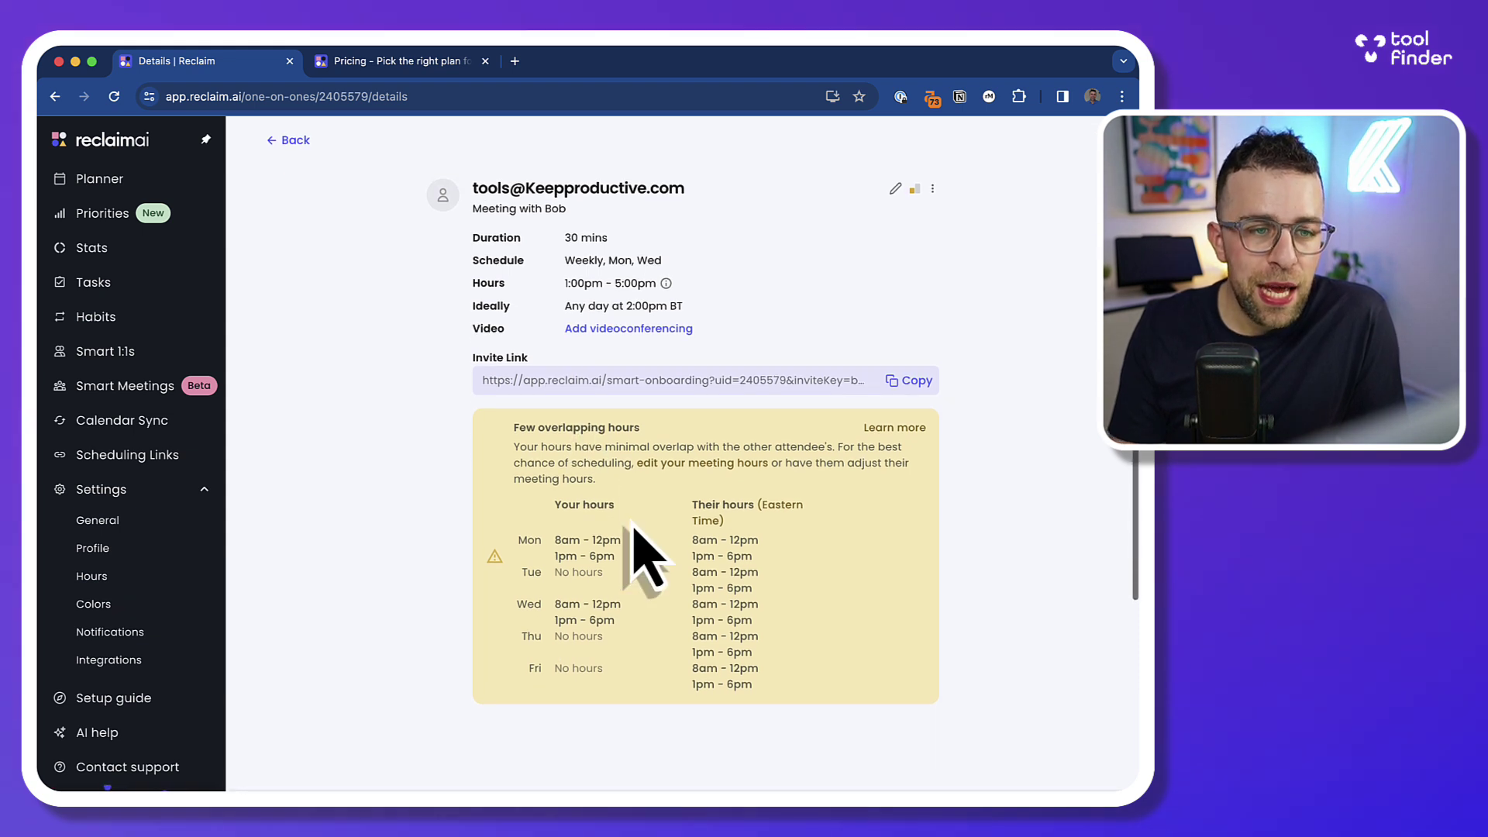
scroll(641, 548, "up", 1)
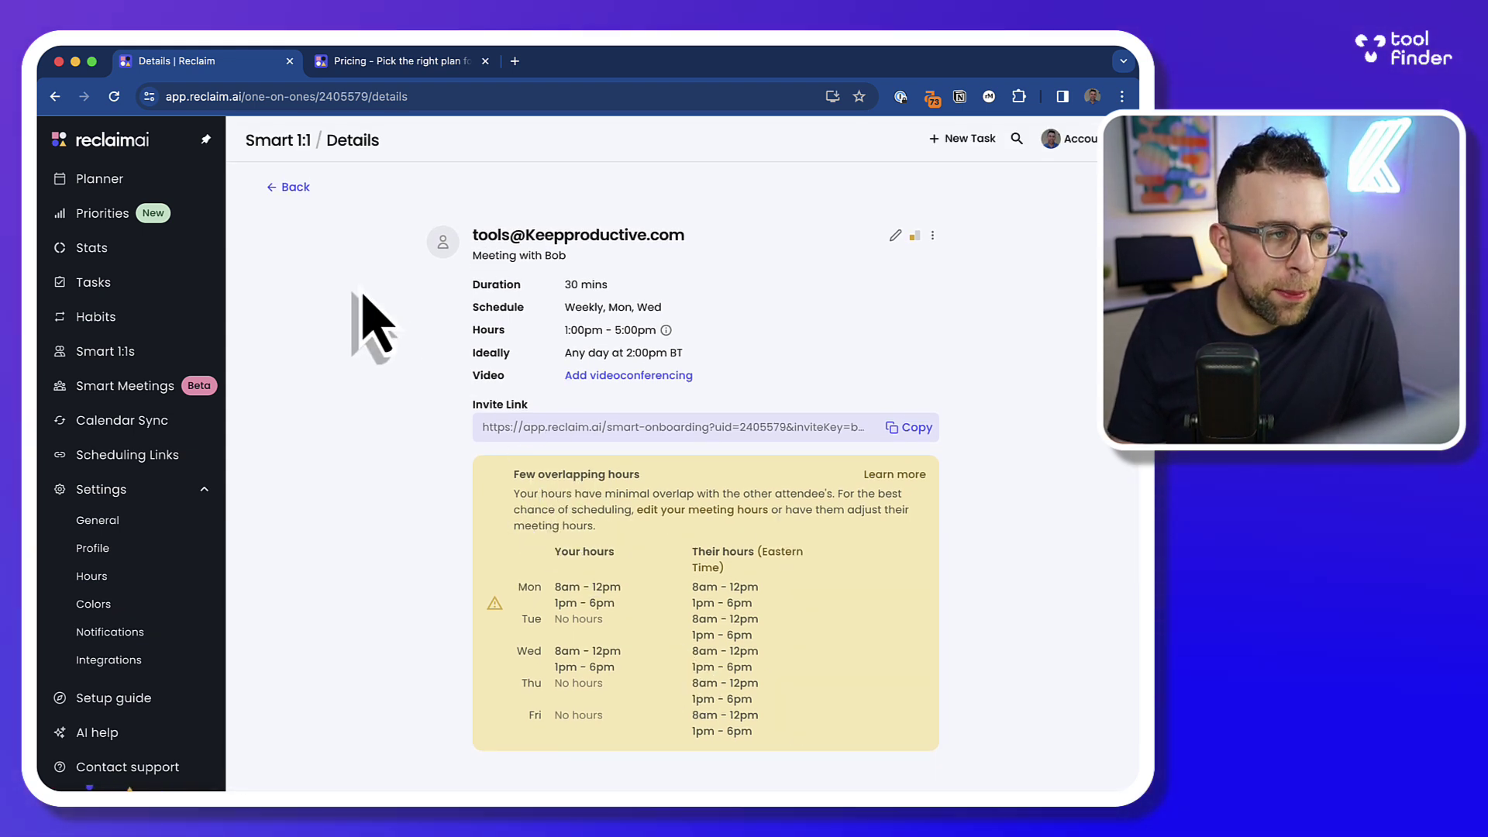
left_click(139, 187)
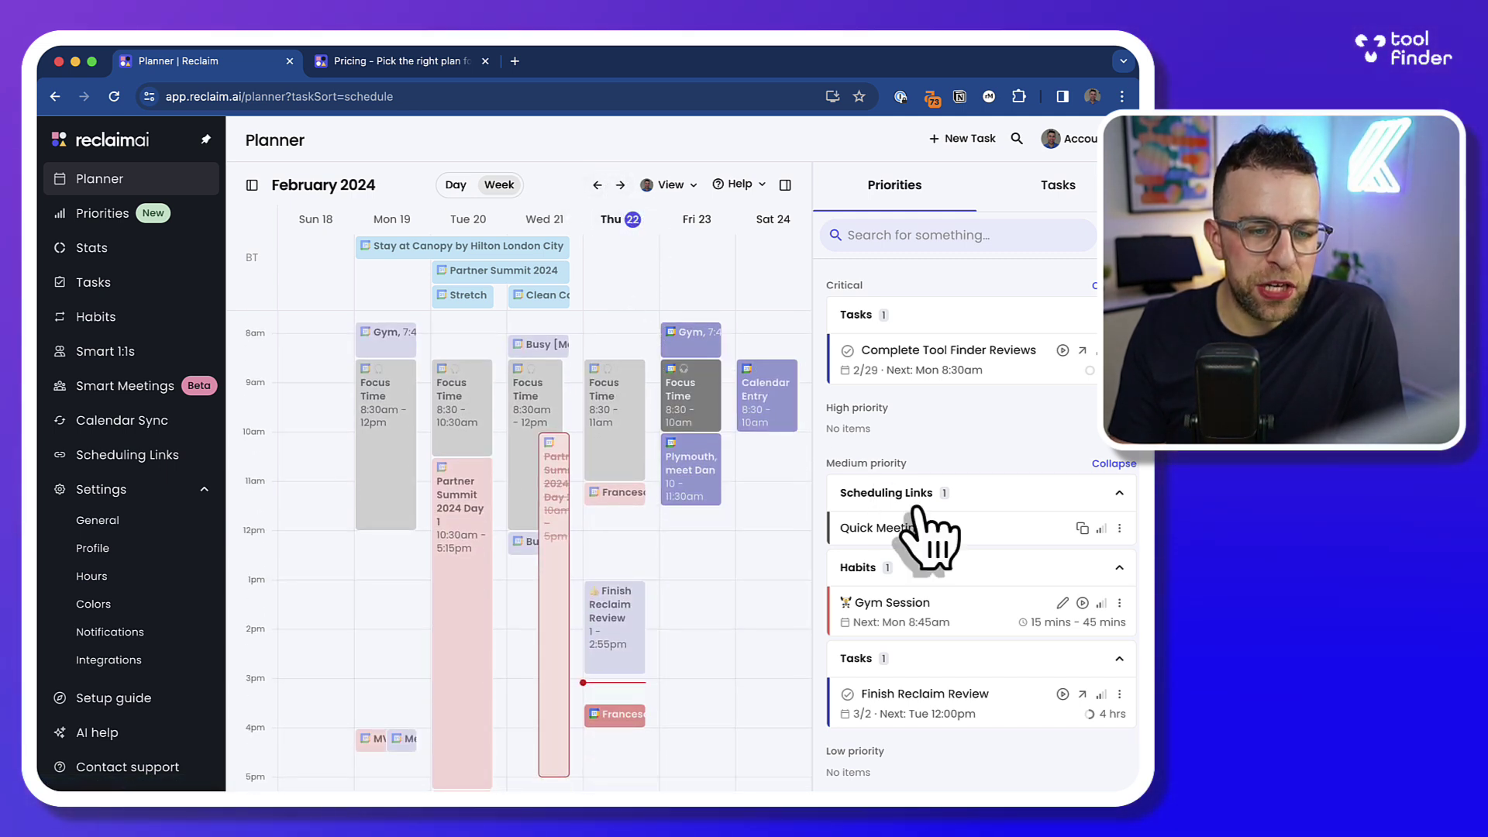
scroll(923, 529, "down", 3)
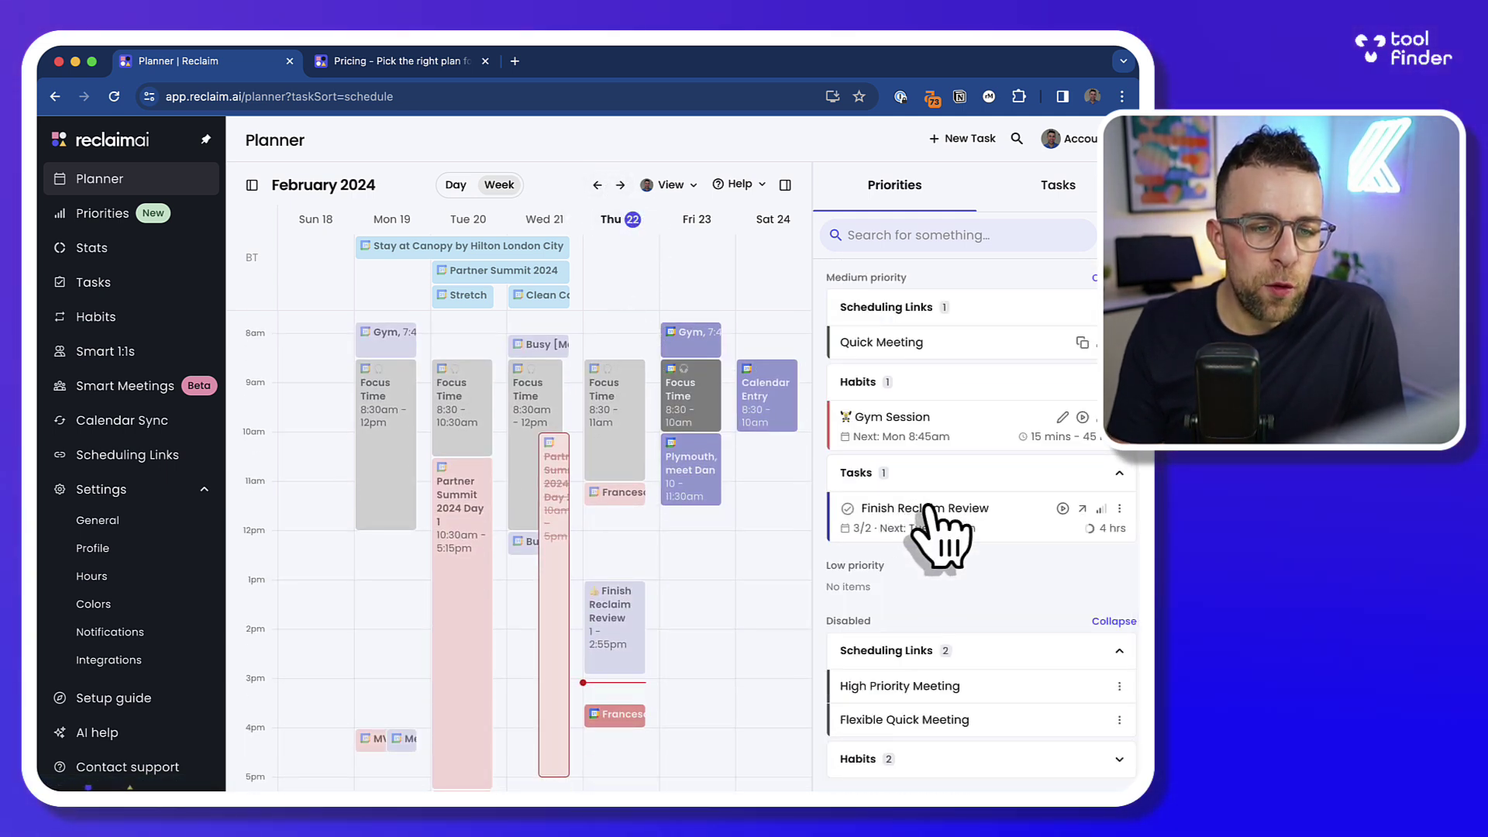
scroll(957, 523, "up", 2)
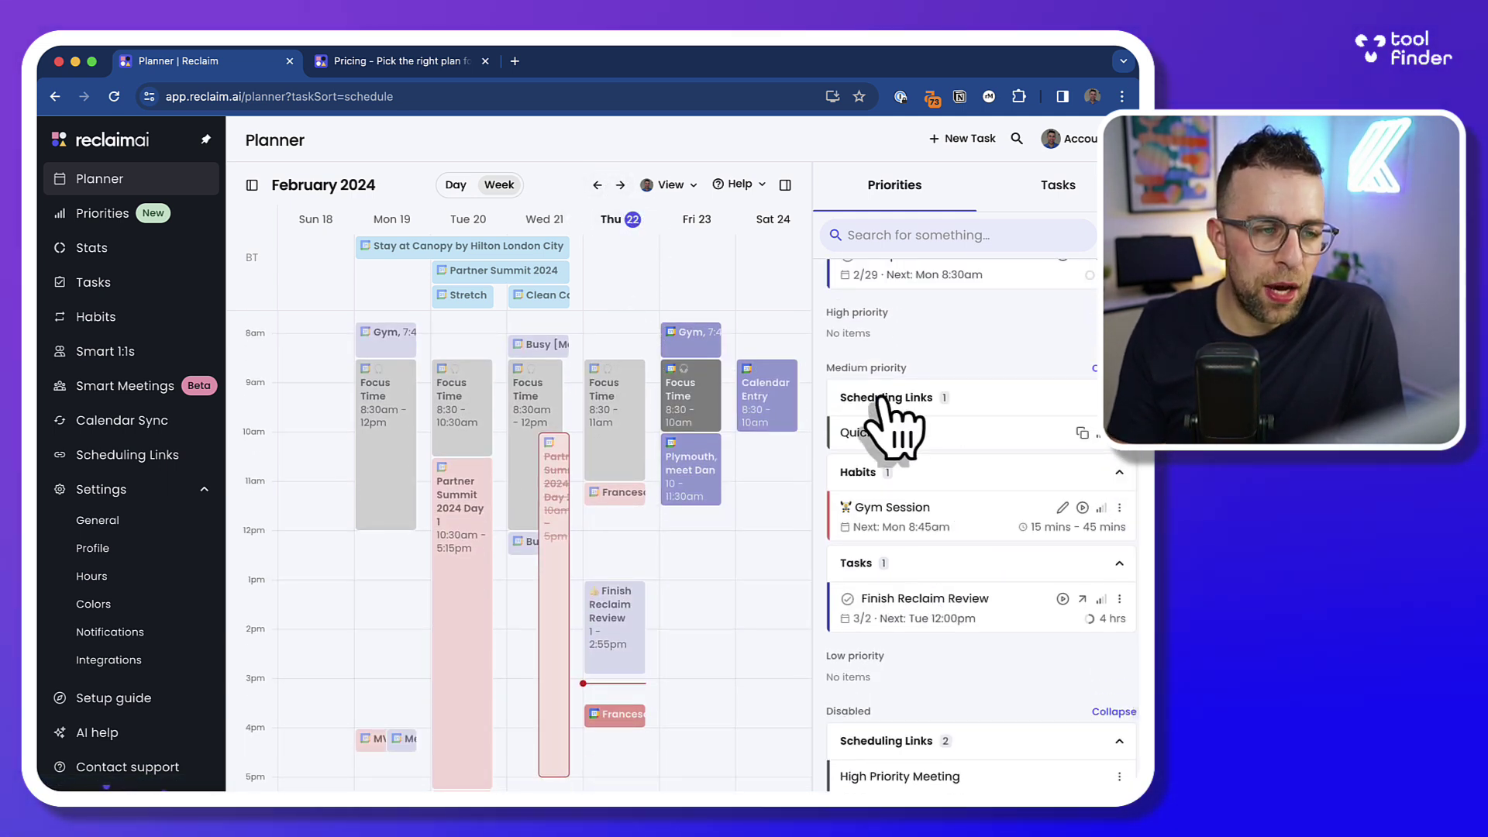
left_click(620, 184)
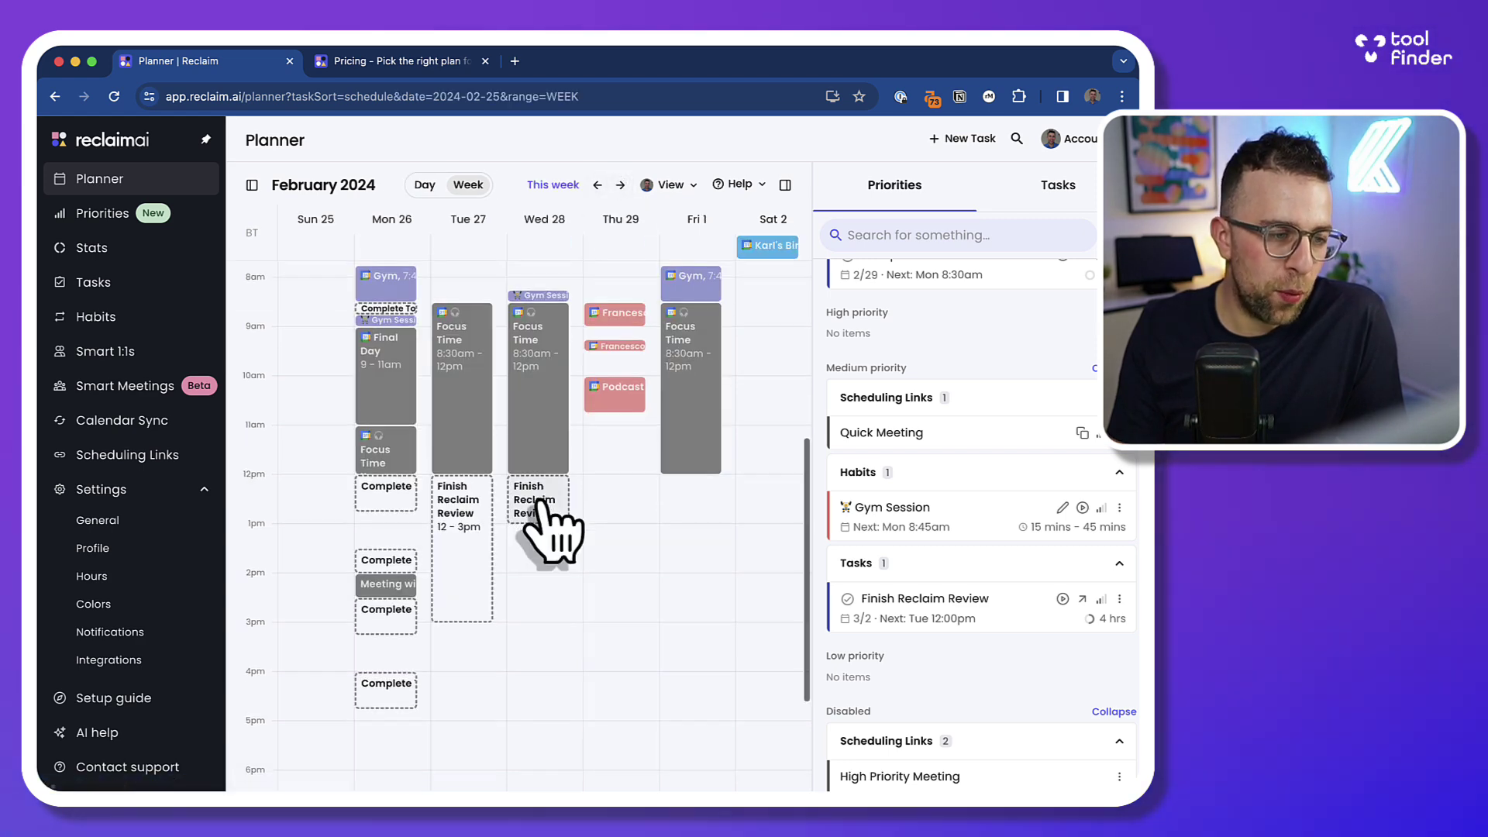
scroll(542, 513, "down", 1)
left_click(400, 572)
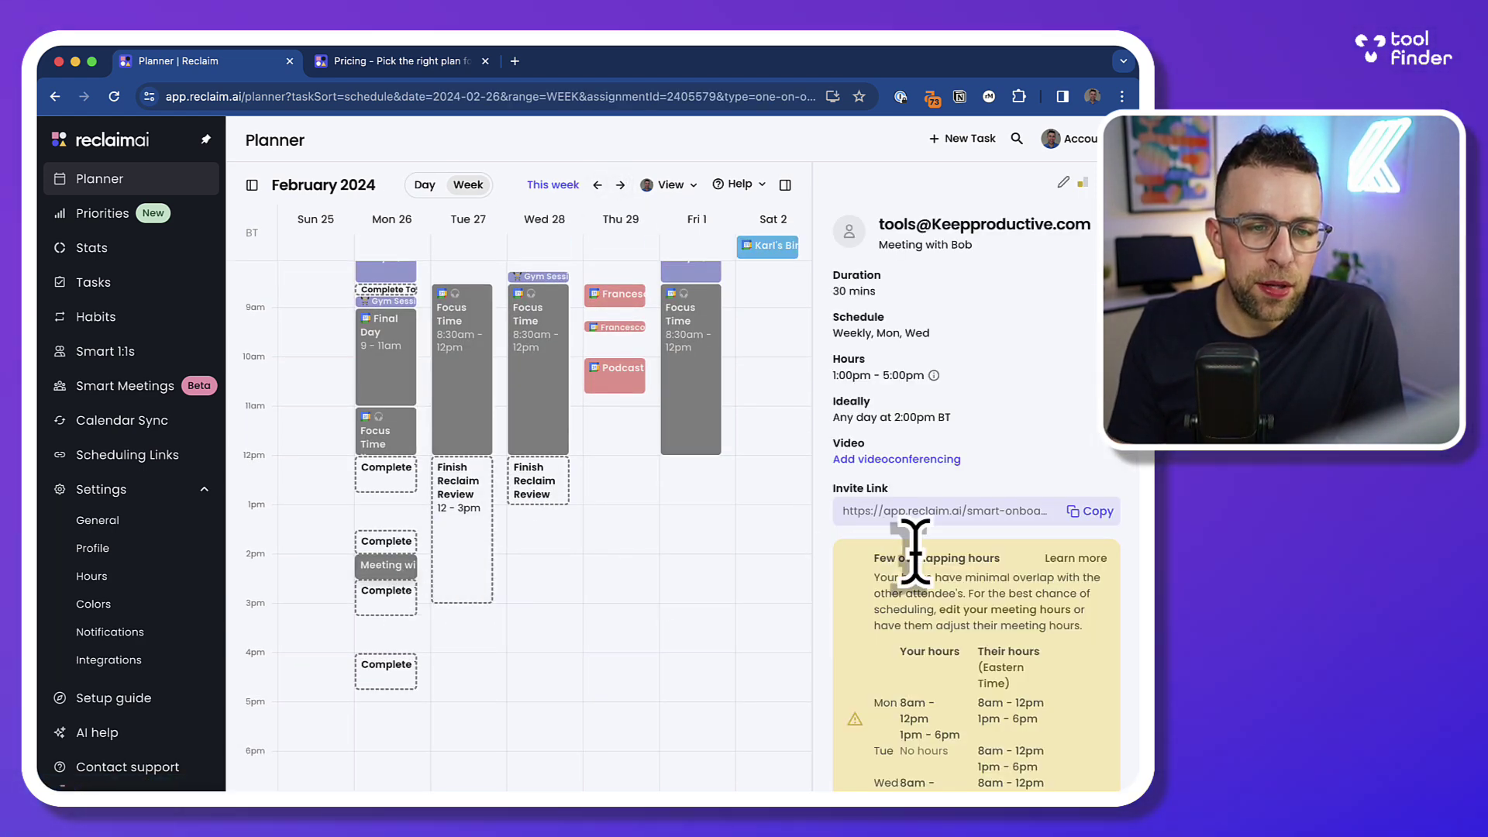
scroll(915, 552, "down", 3)
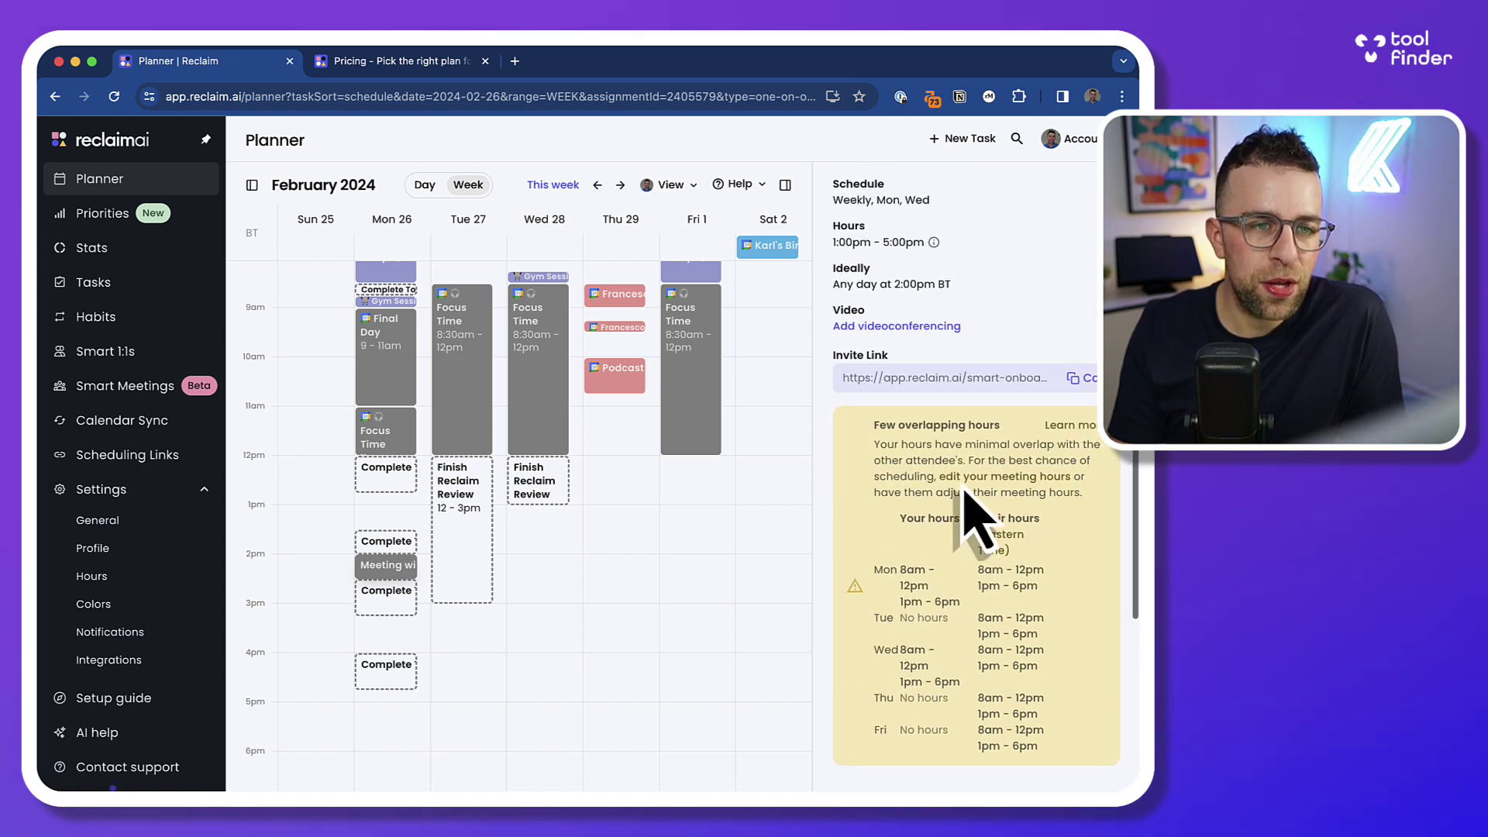
Browse to the March 3 week and back, then reopen the Monday Feb 26 meeting's details
left_click(622, 186)
scroll(558, 432, "up", 1)
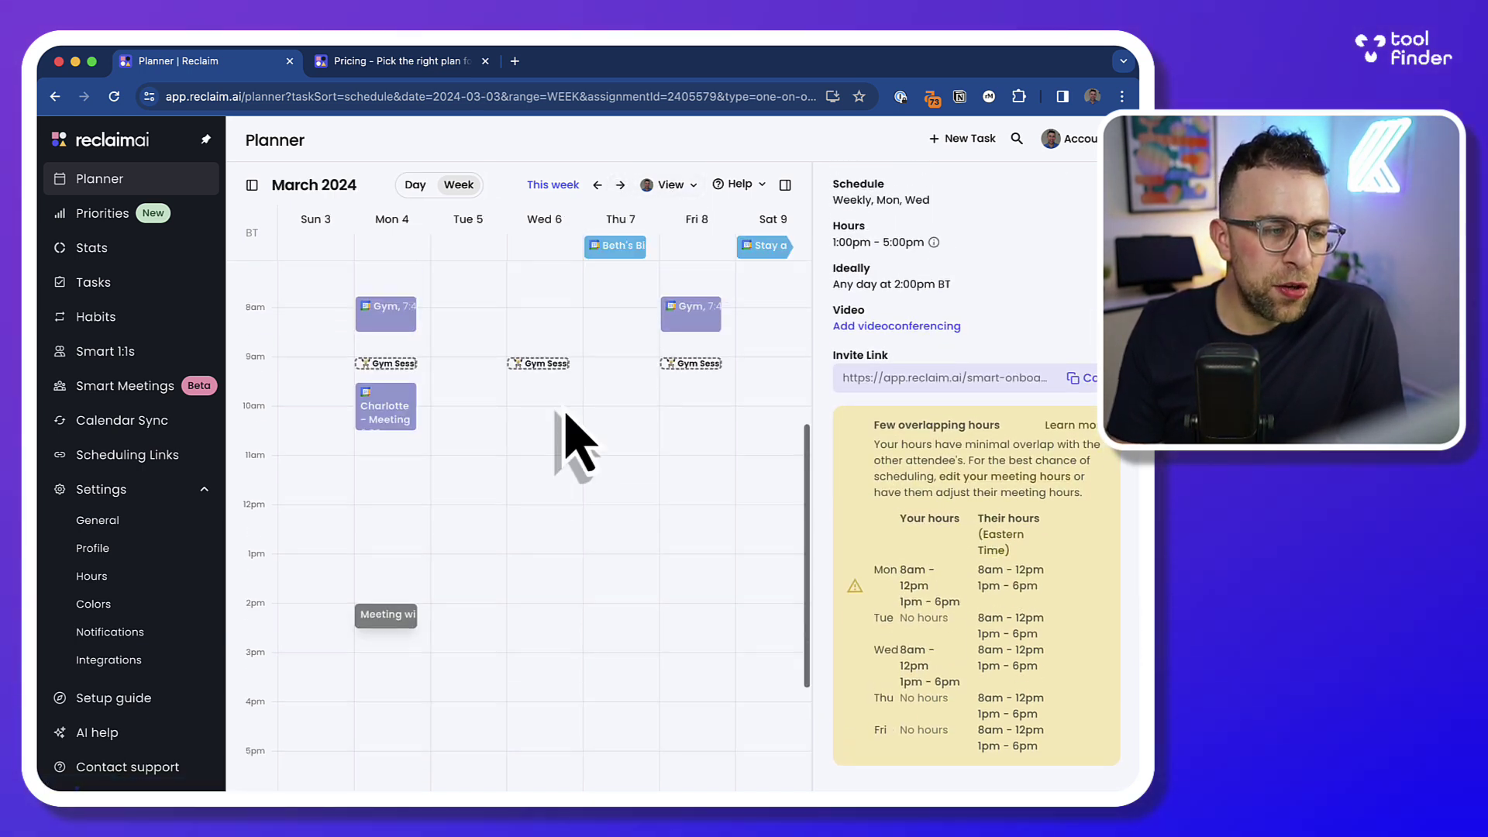
left_click(393, 619)
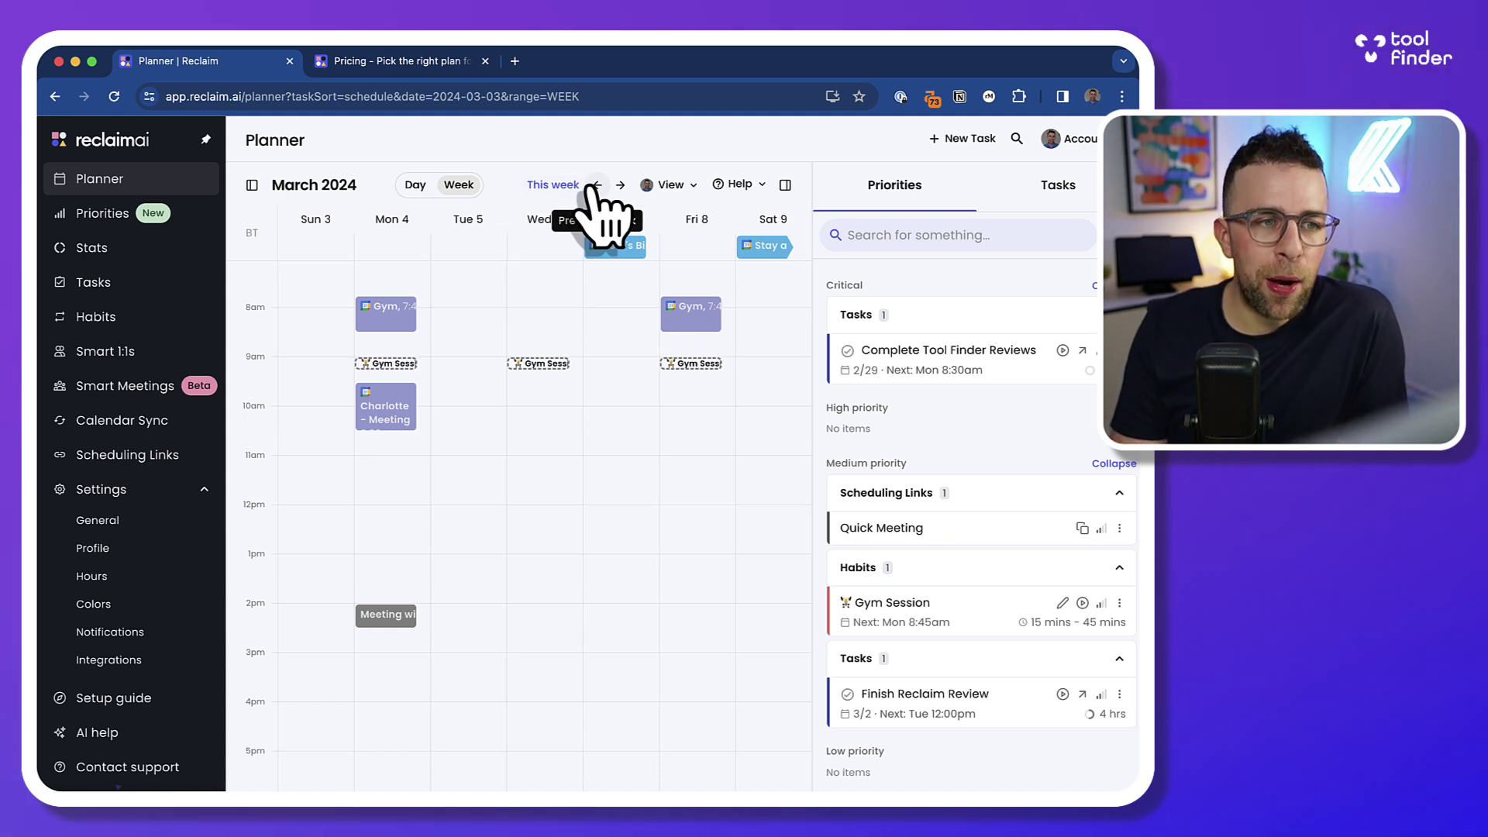
left_click(552, 186)
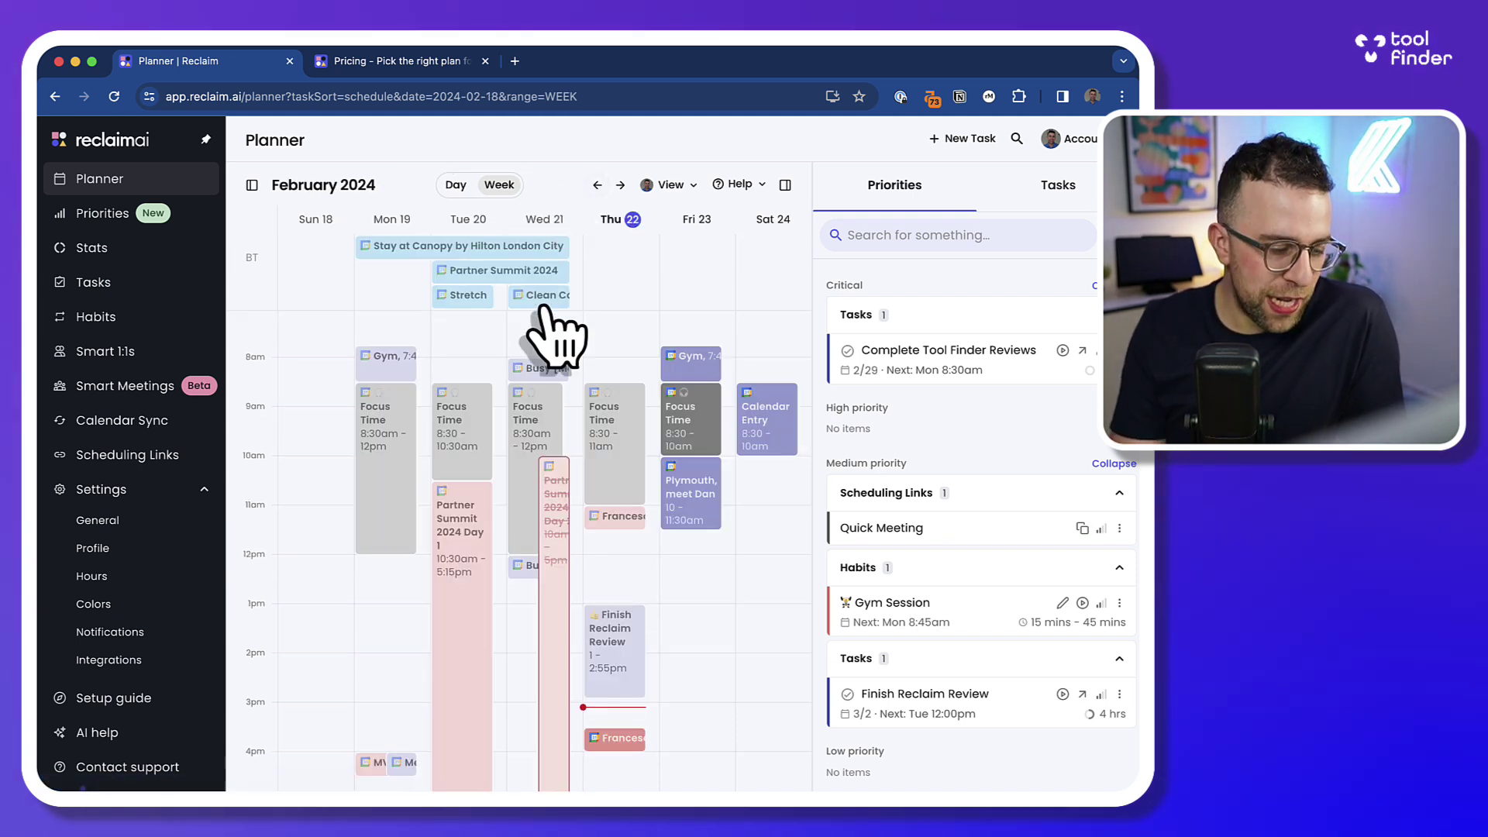
scroll(549, 329, "down", 5)
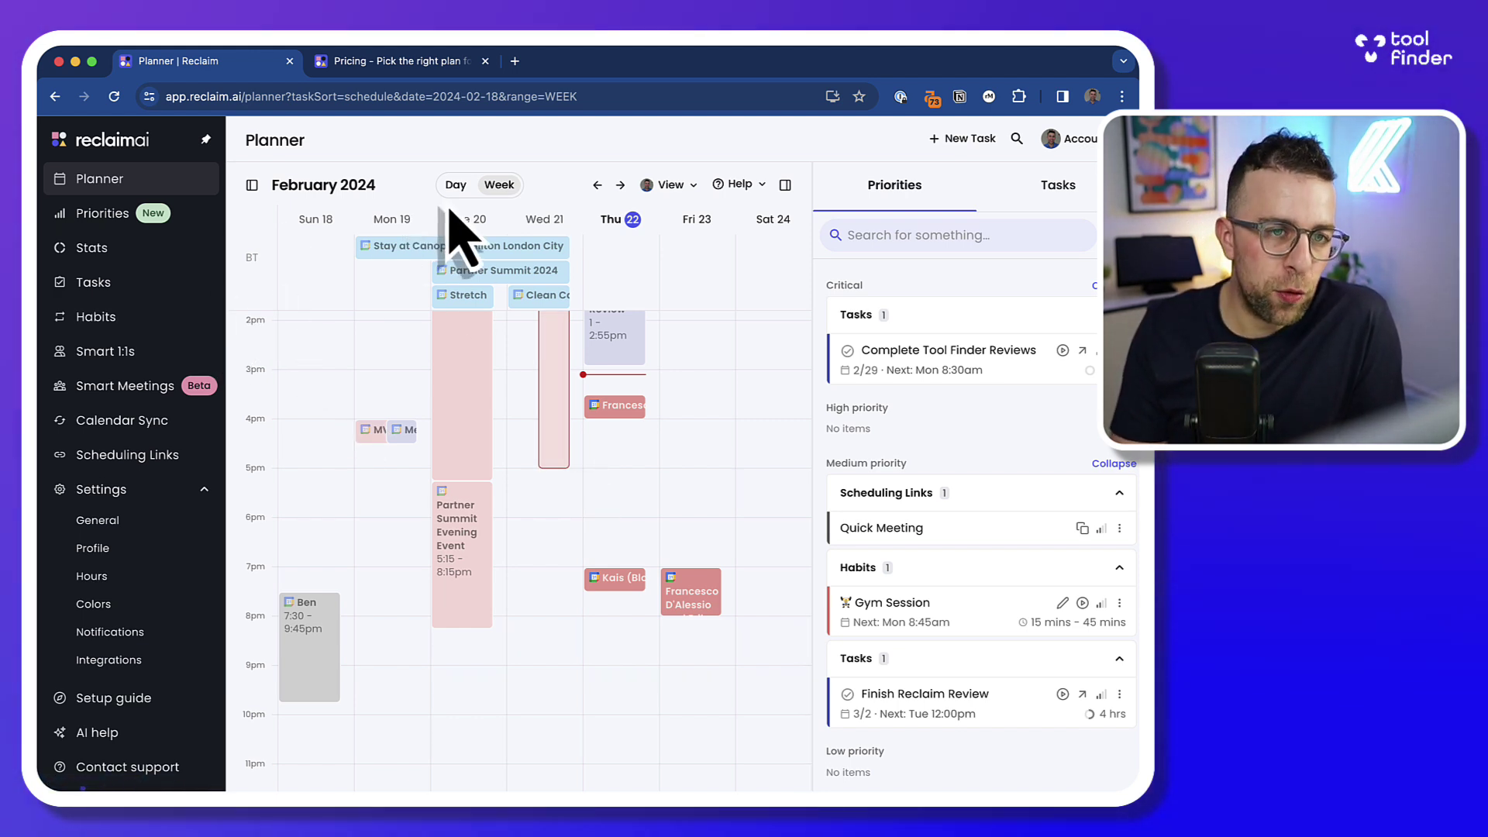
left_click(620, 186)
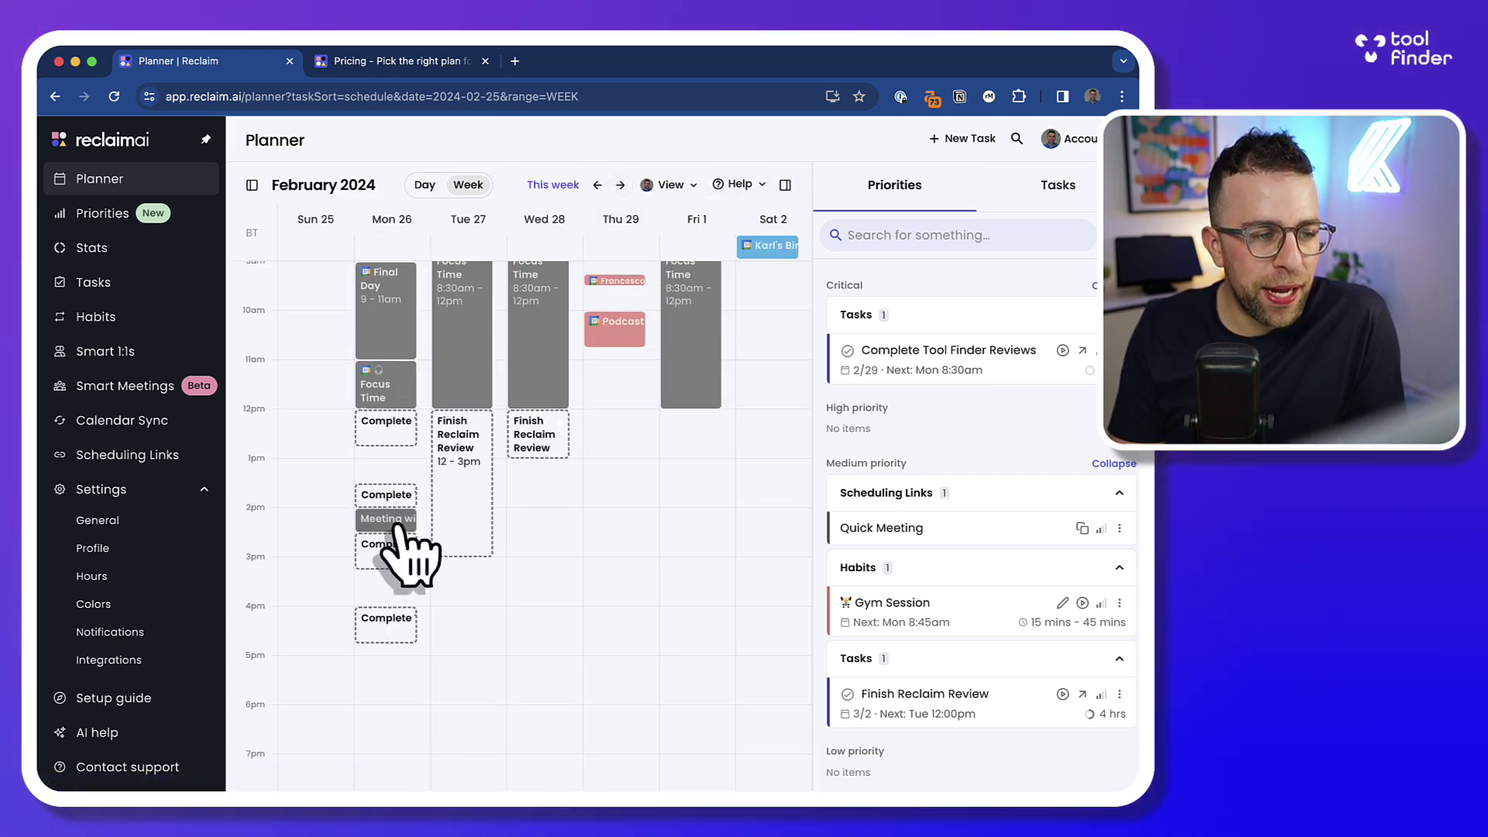
left_click(398, 520)
scroll(397, 511, "up", 1)
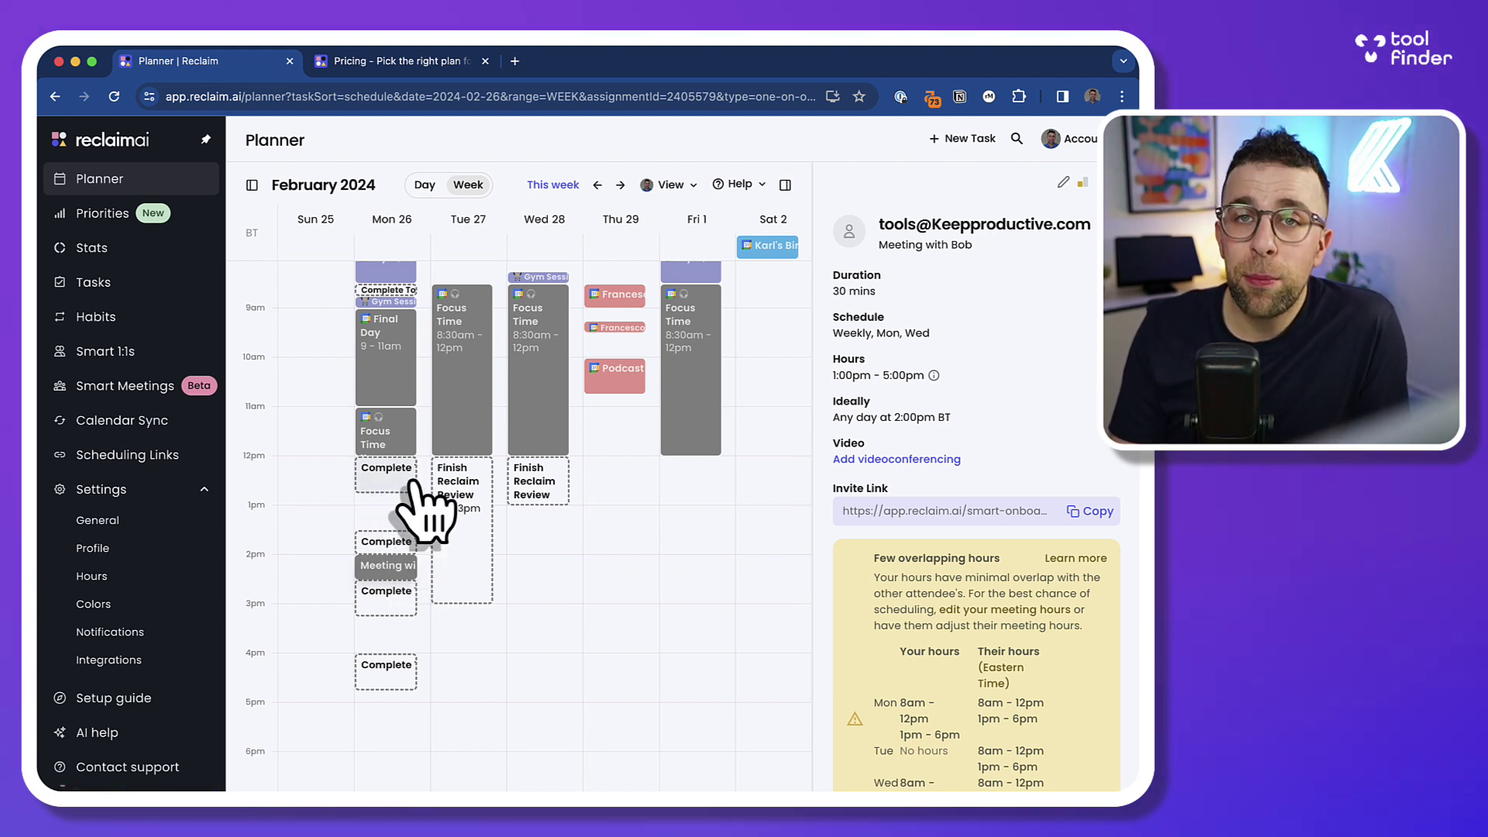
scroll(411, 484, "up", 1)
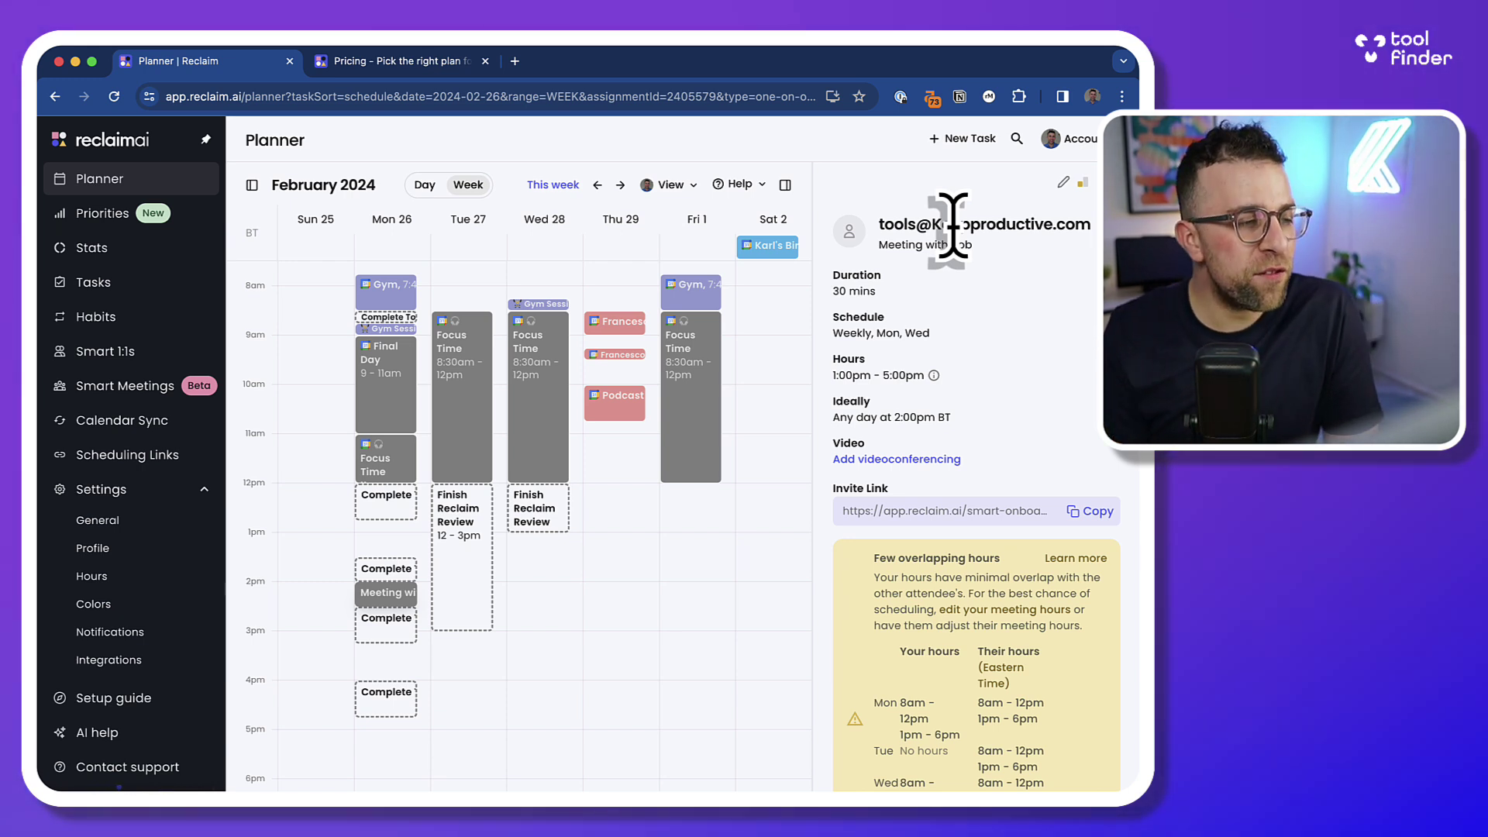
Collapse the Settings section in the sidebar
left_click(203, 497)
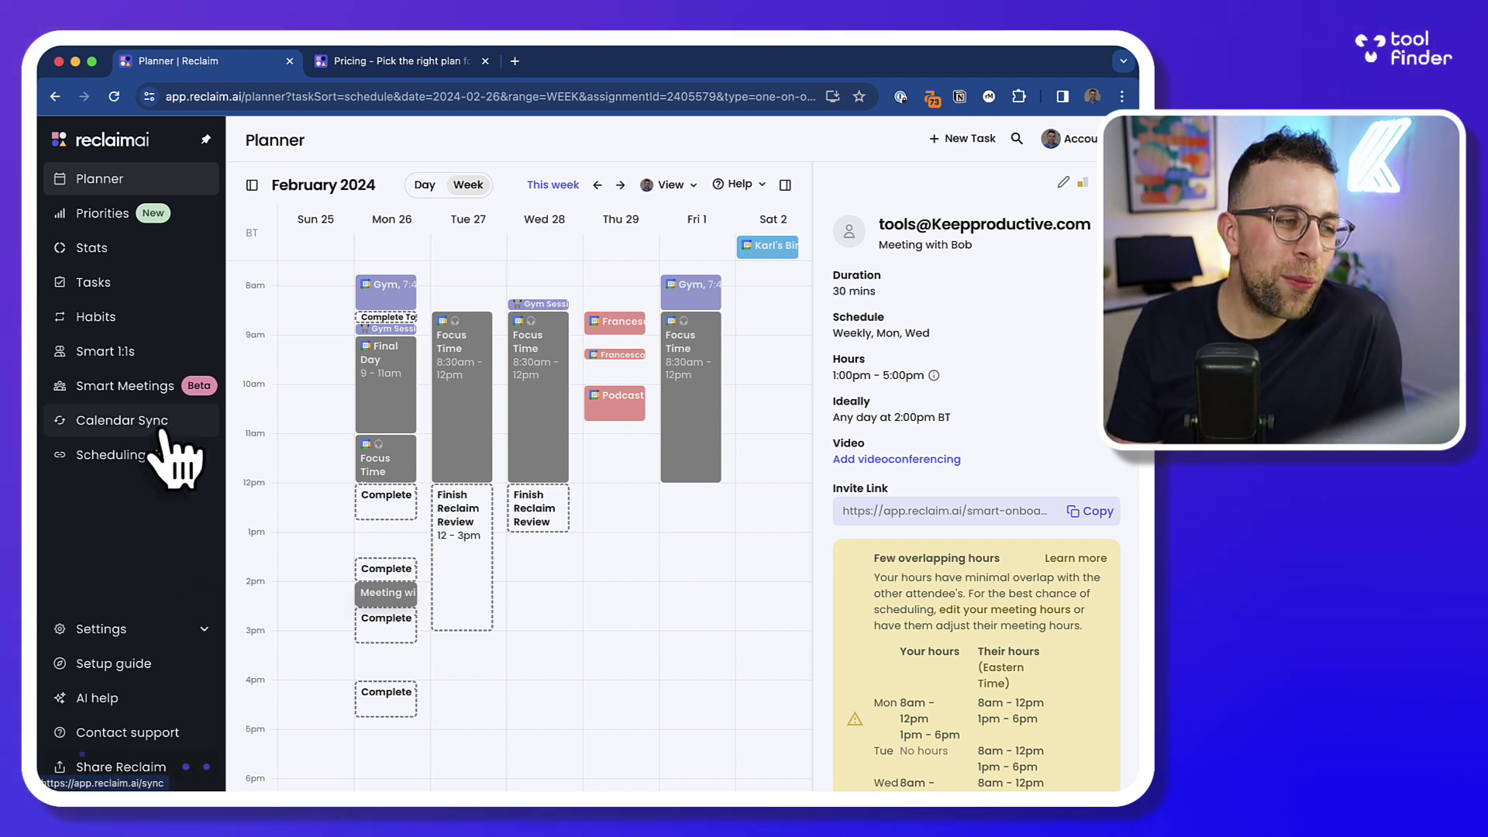
Create a Lunch habit from the template, keeping Medium priority, and save it
left_click(143, 324)
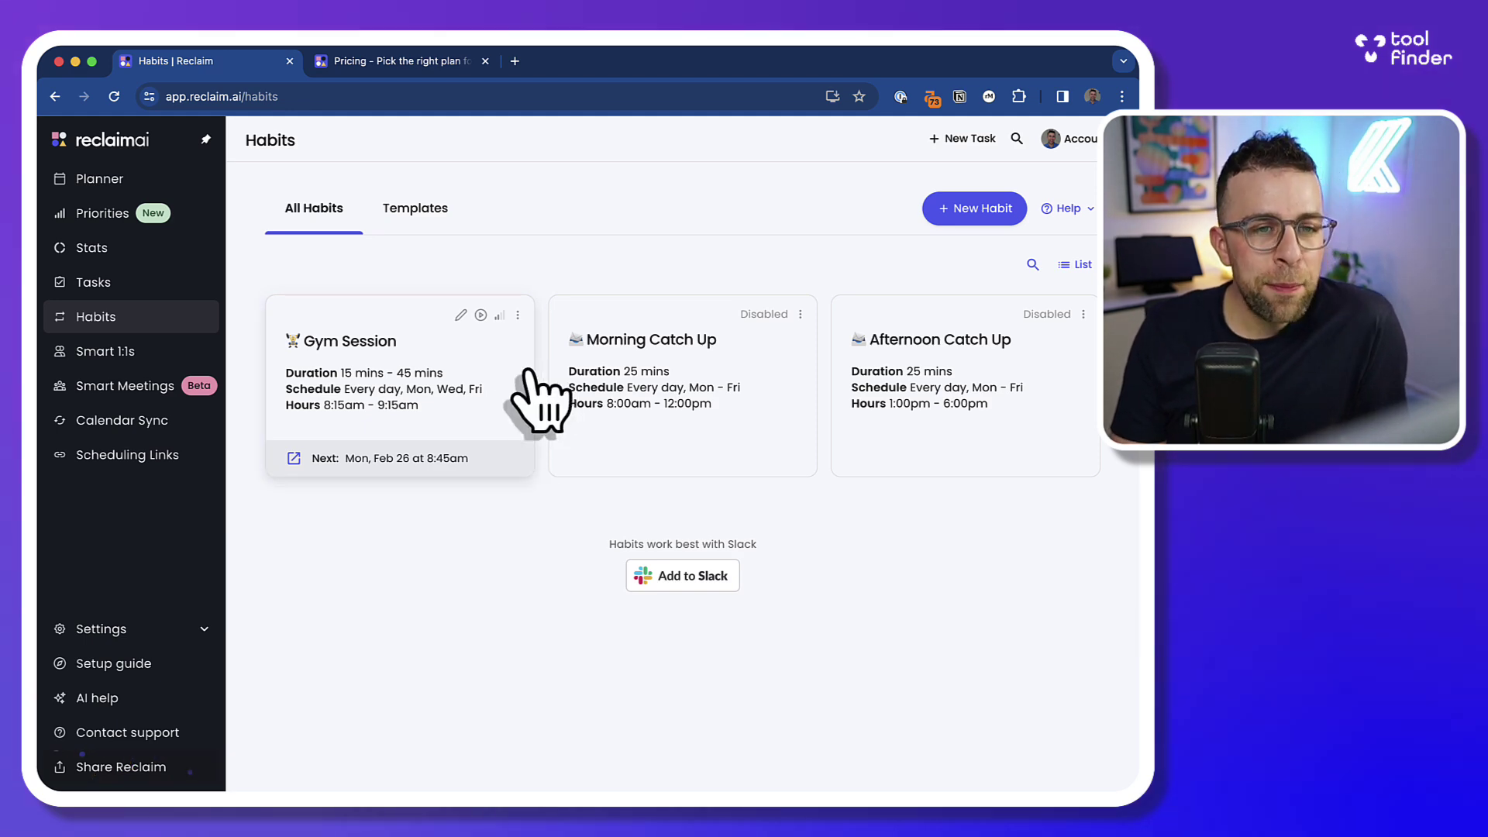
left_click(417, 210)
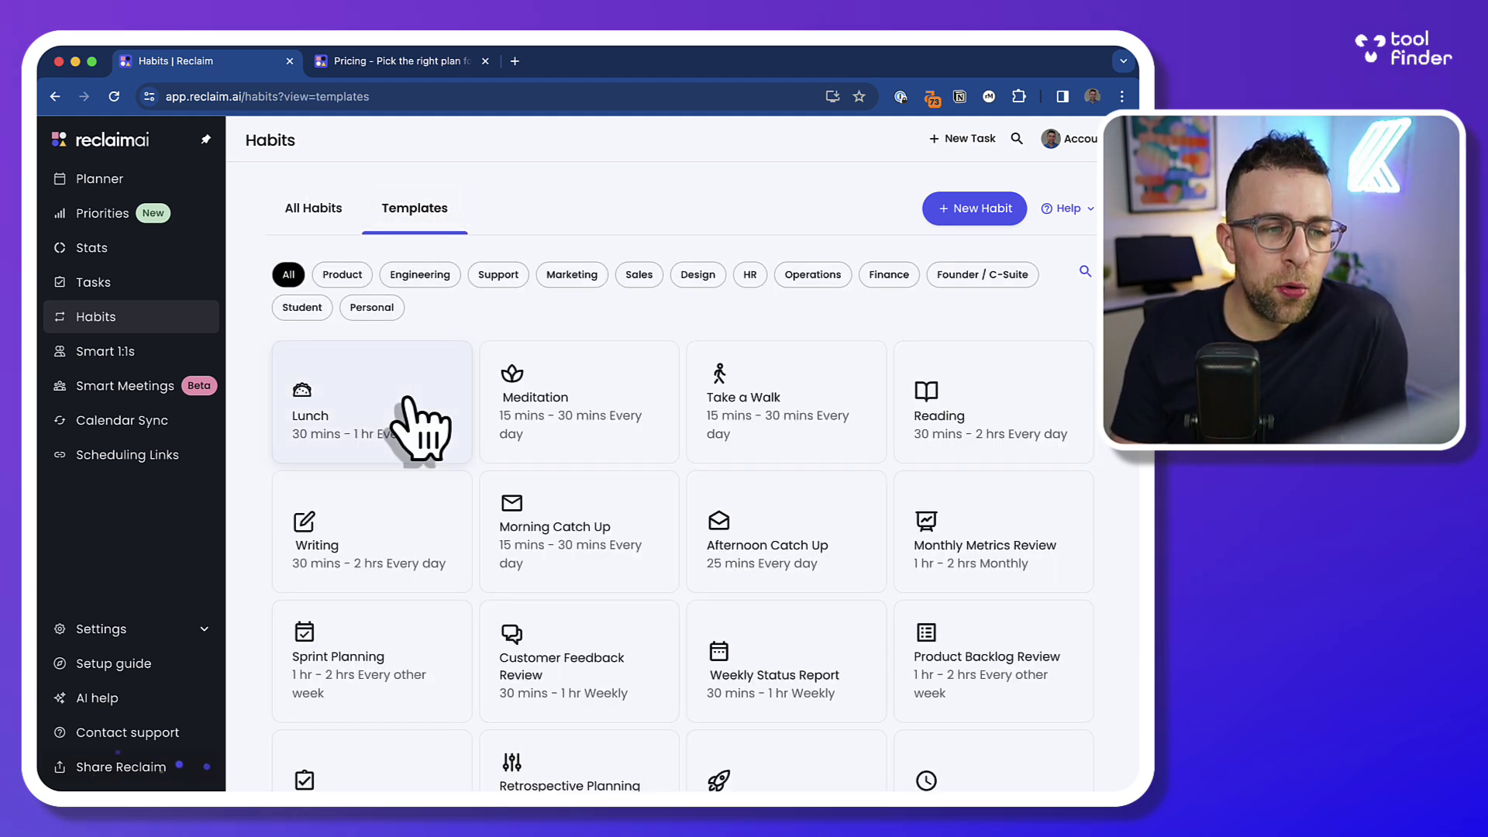
scroll(624, 504, "down", 3)
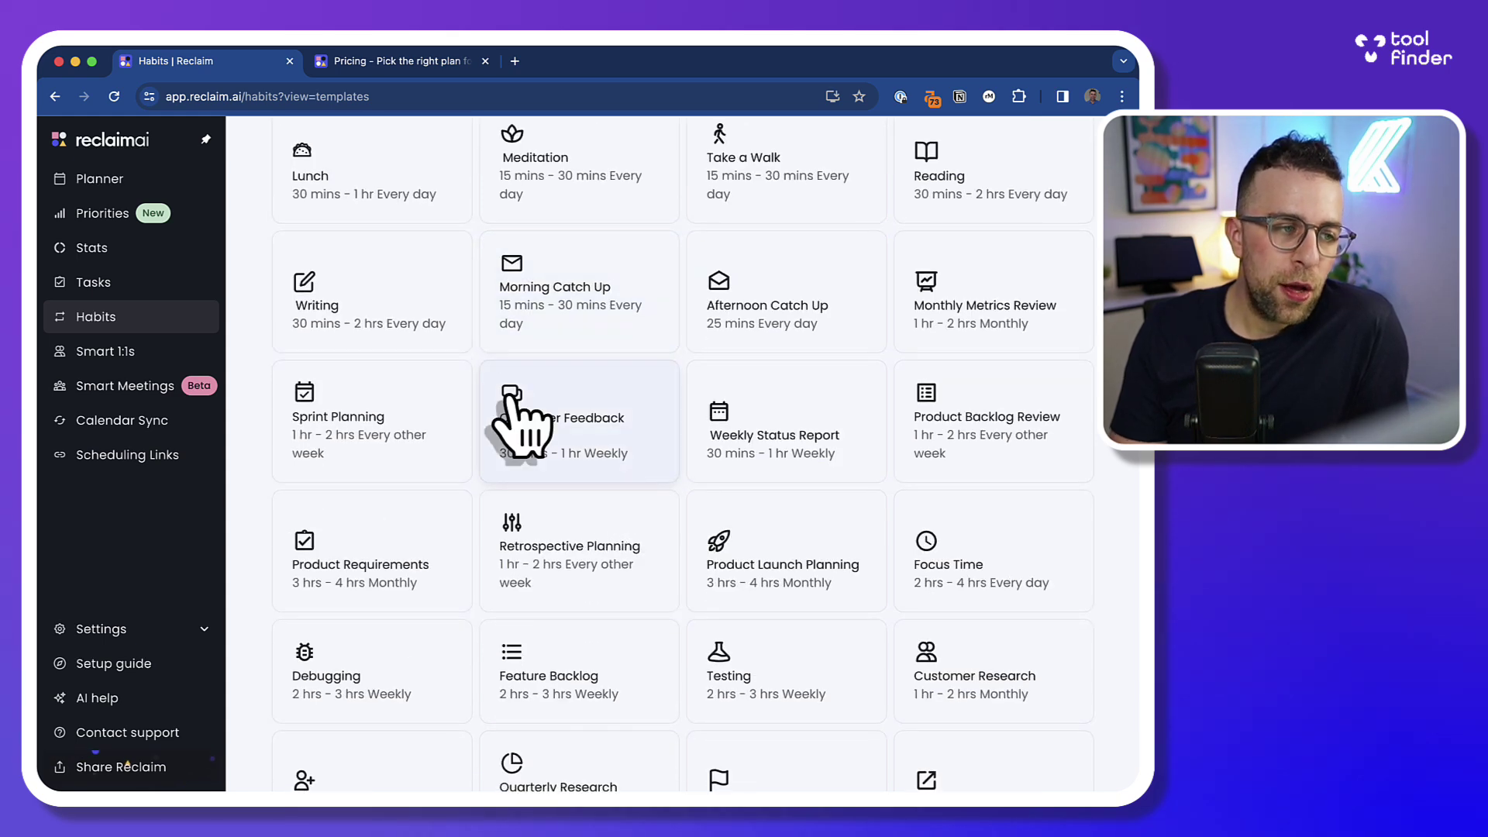
scroll(512, 399, "up", 2)
left_click(428, 352)
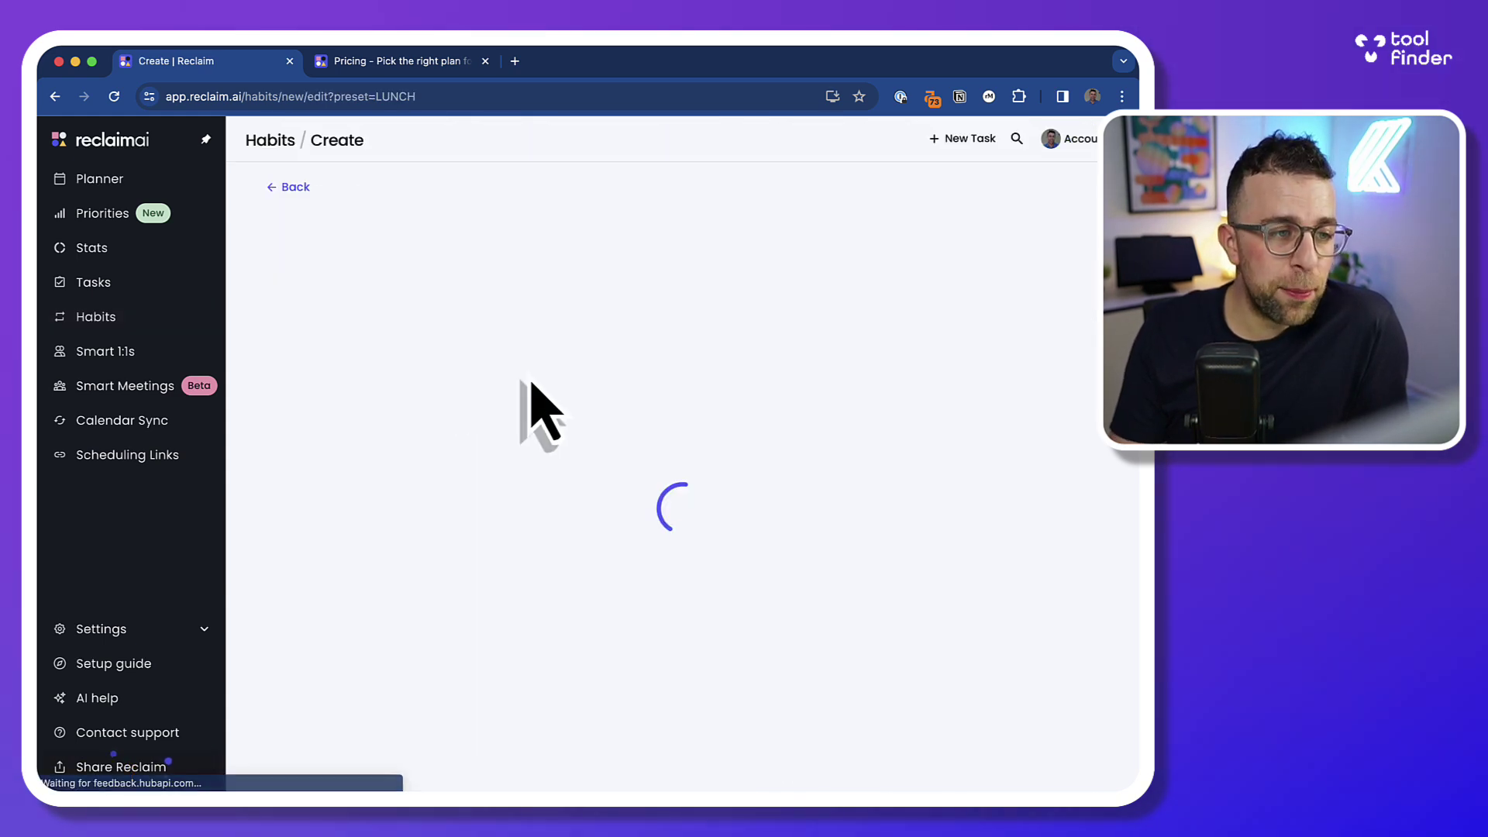
left_click(515, 375)
left_click(608, 448)
scroll(605, 454, "down", 3)
scroll(578, 488, "down", 3)
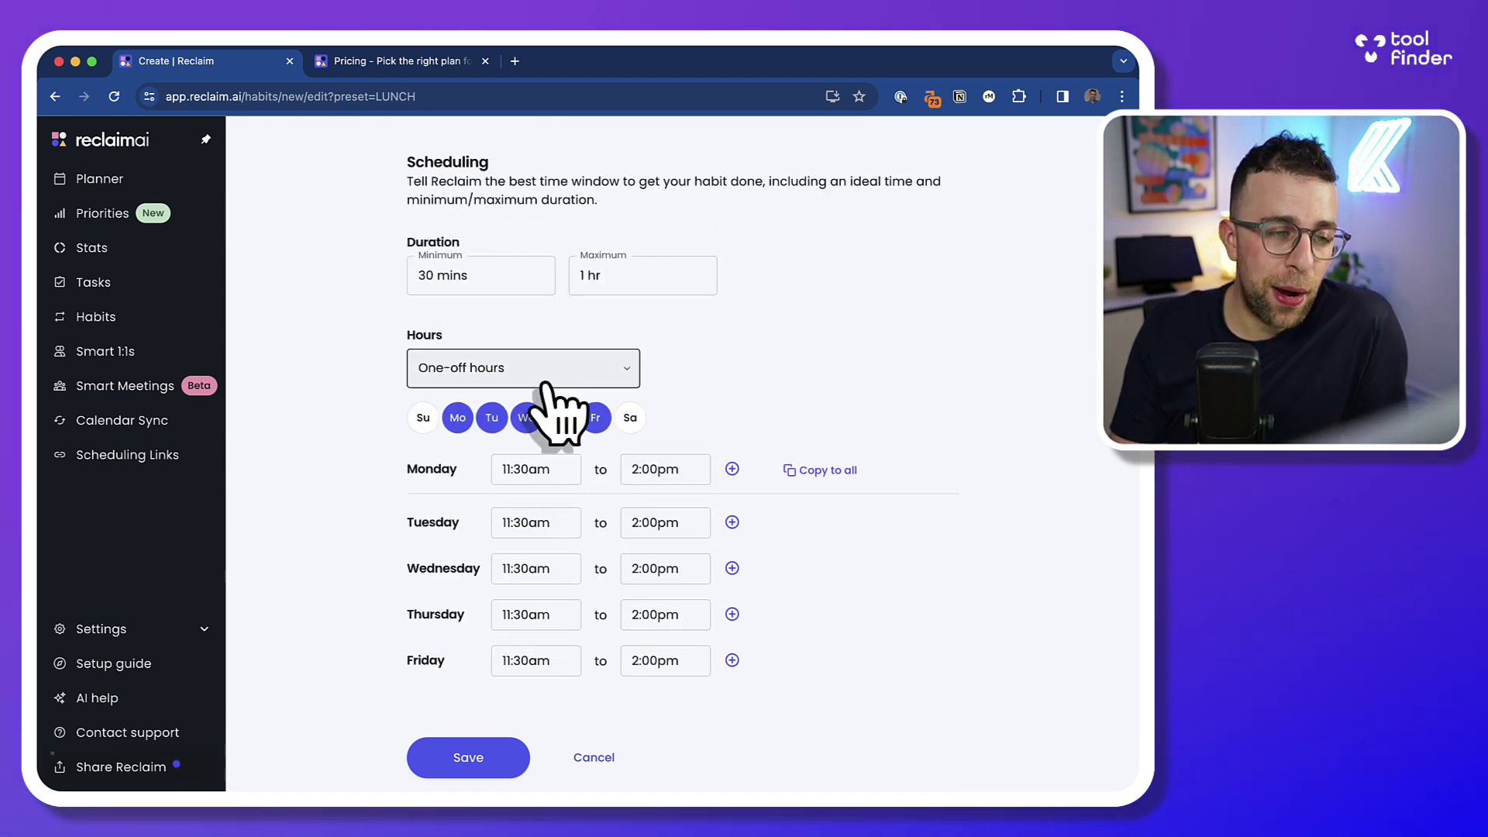
scroll(562, 414, "down", 2)
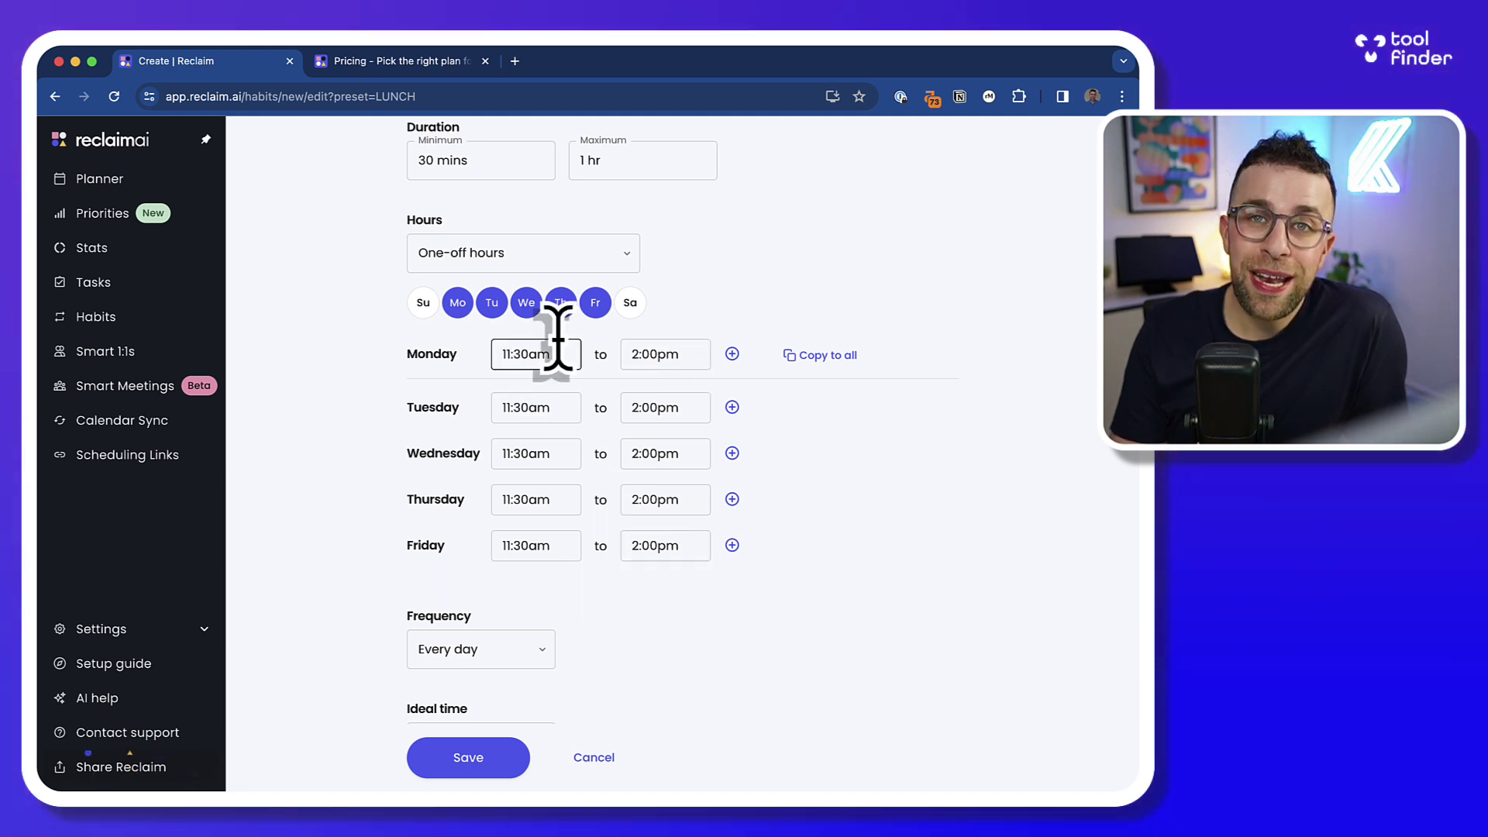
scroll(607, 532, "down", 3)
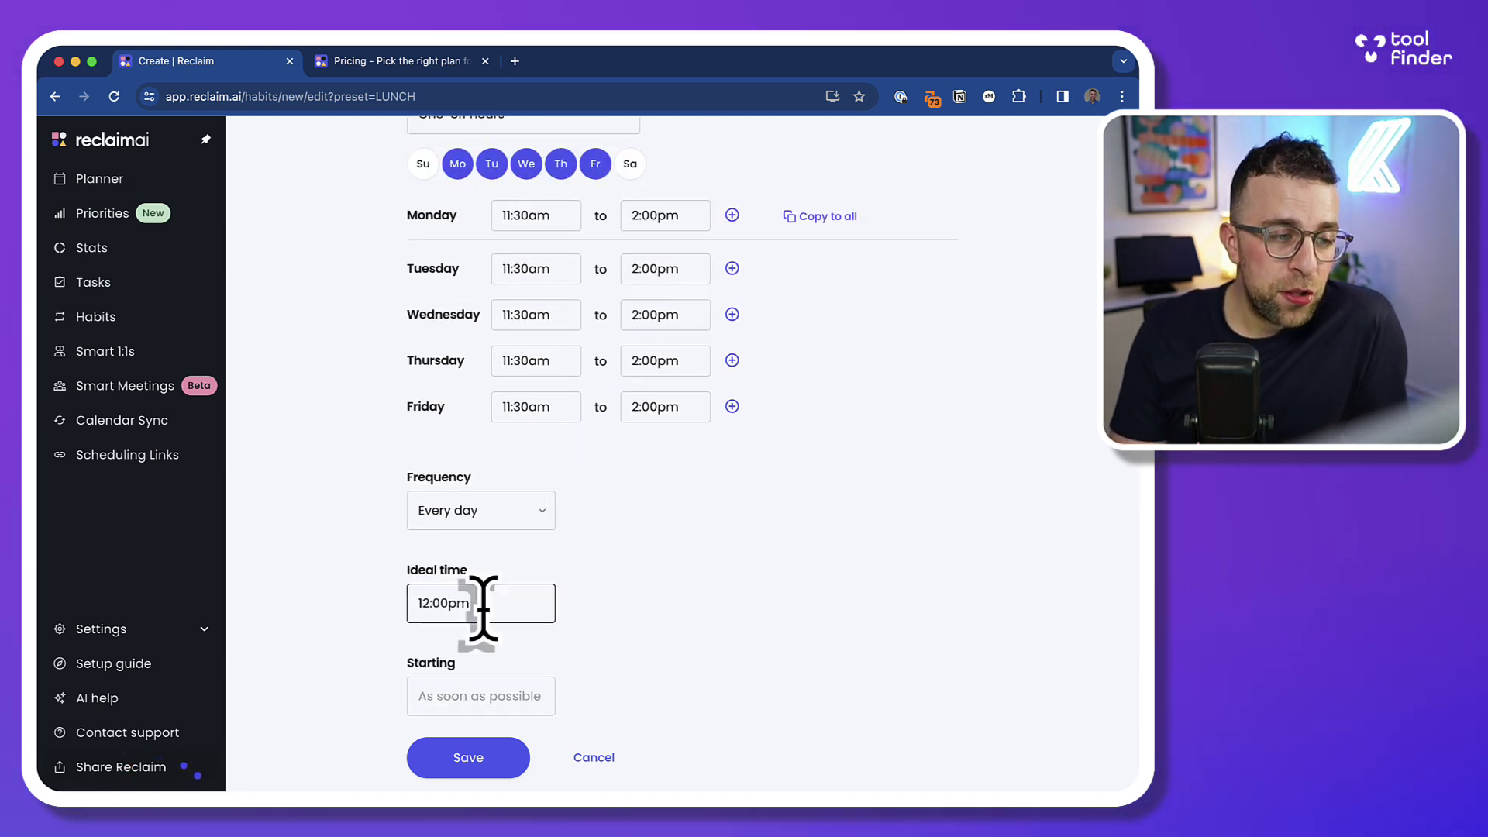
left_click(468, 762)
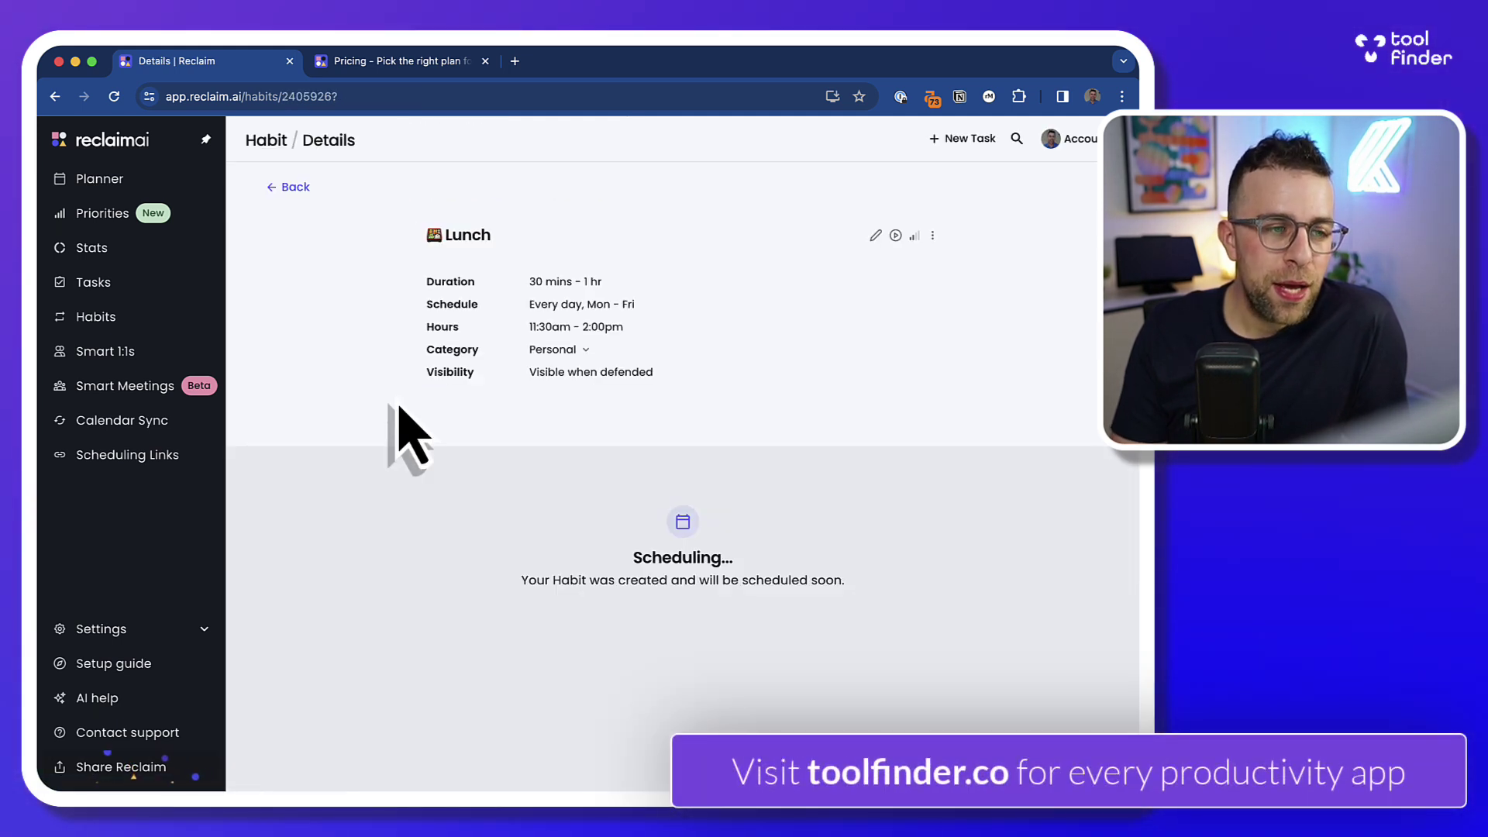
Check the 12–1pm Lunch blocks in the Feb 25 planner week, then return to Habits
scroll(518, 392, "down", 3)
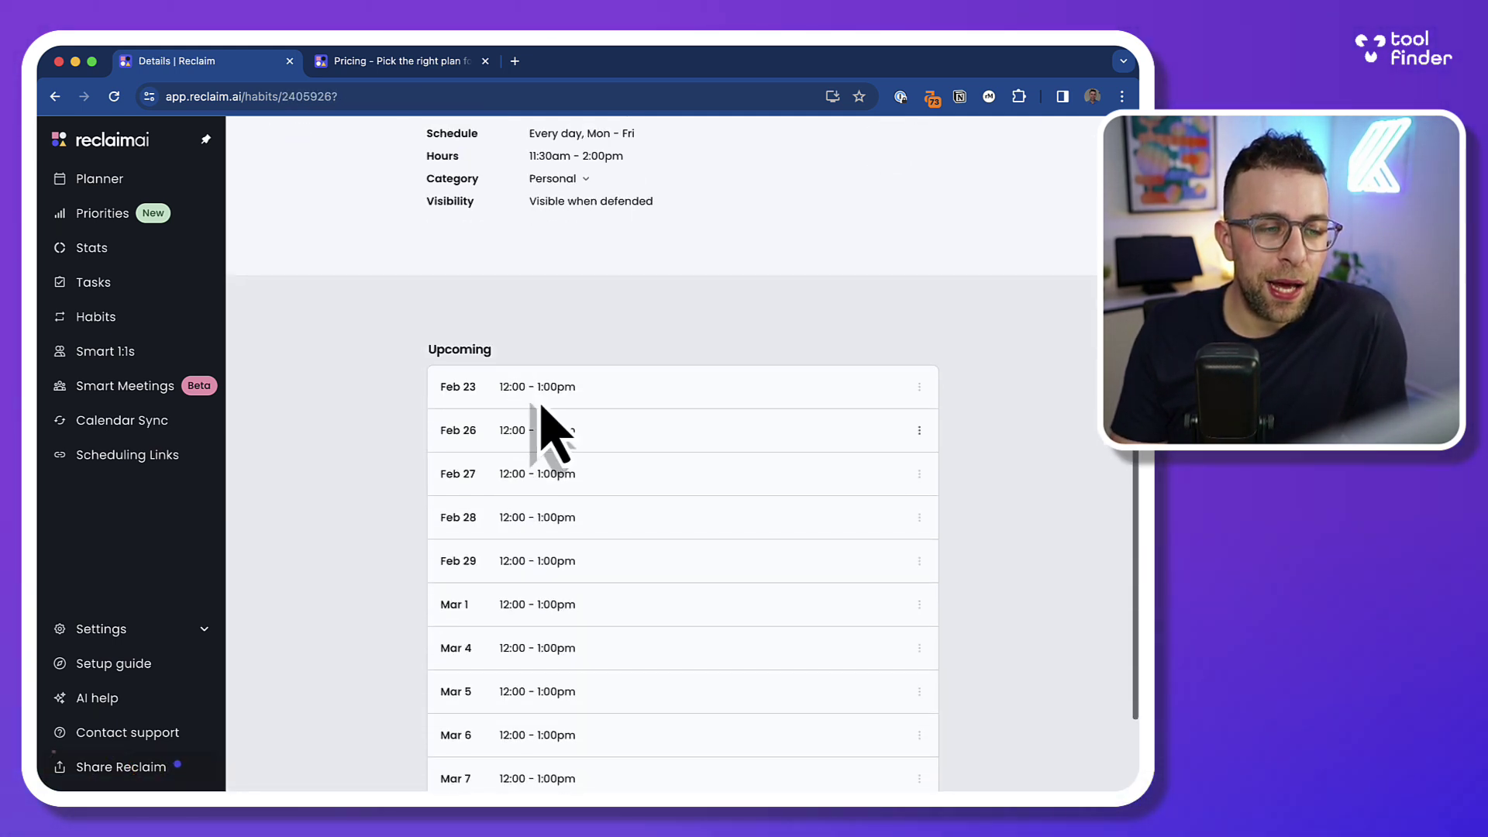
left_click(128, 180)
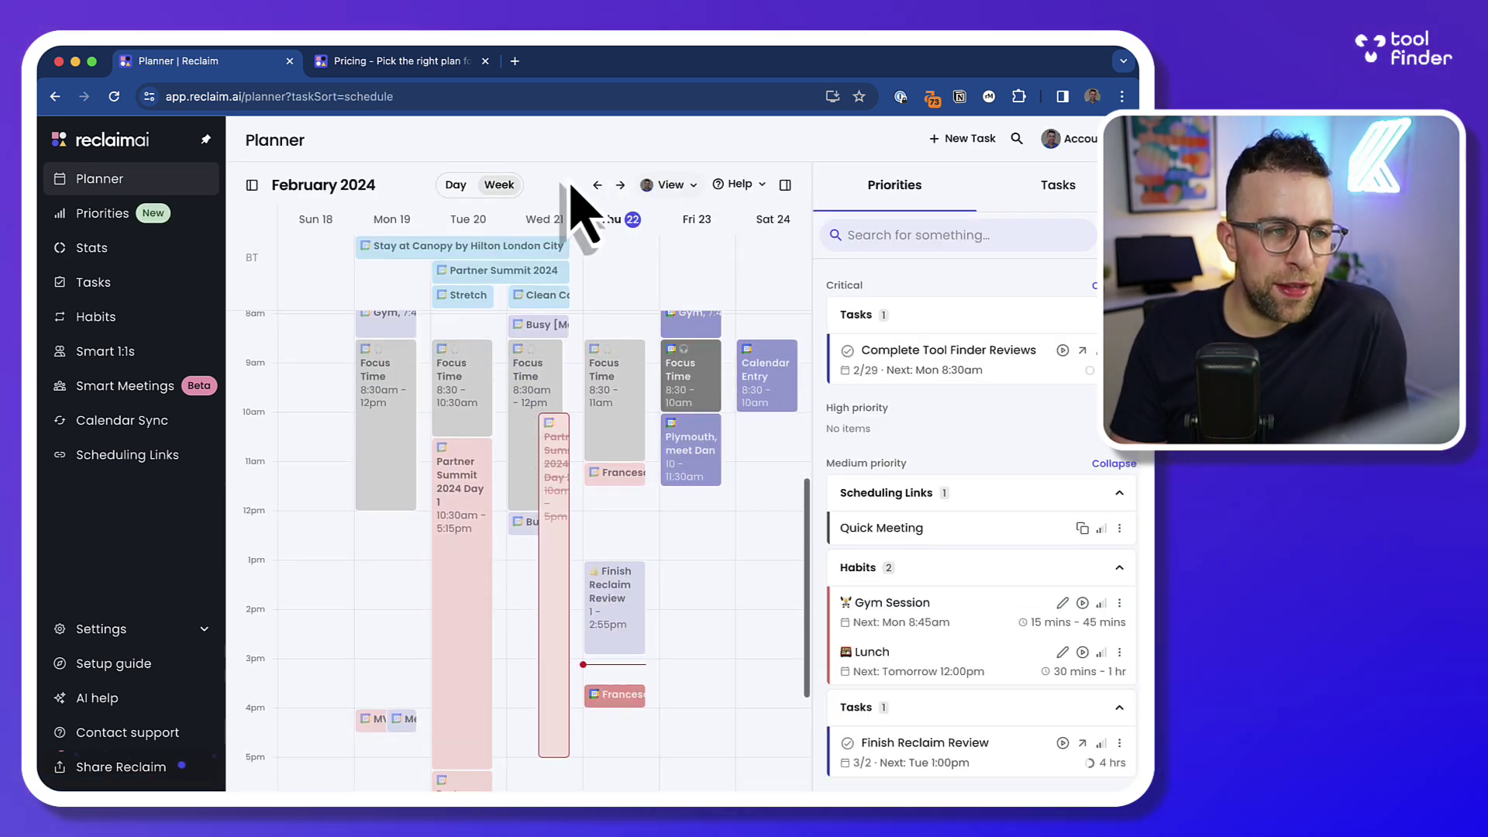
left_click(620, 184)
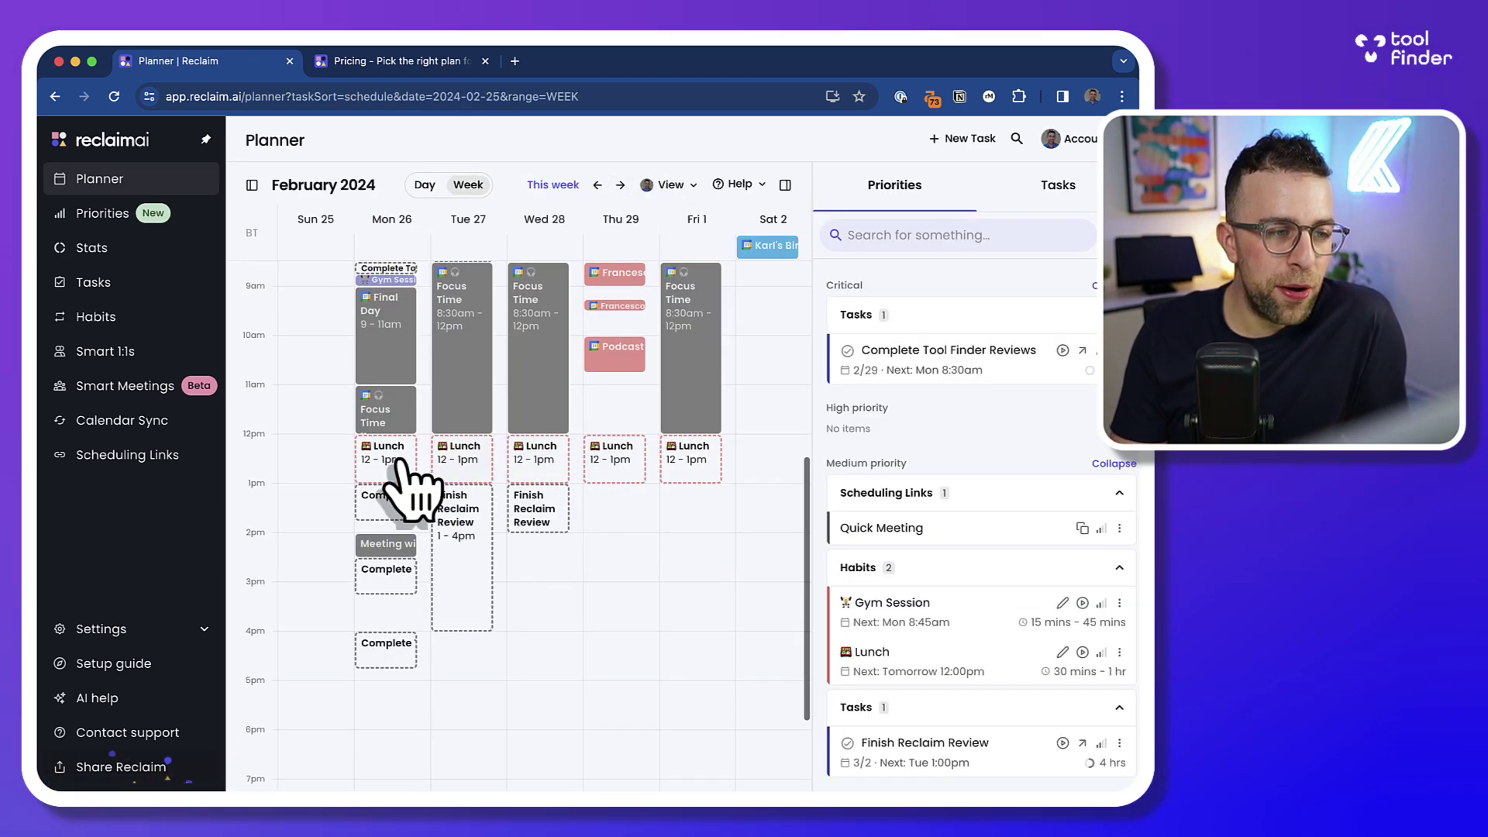
scroll(466, 548, "up", 1)
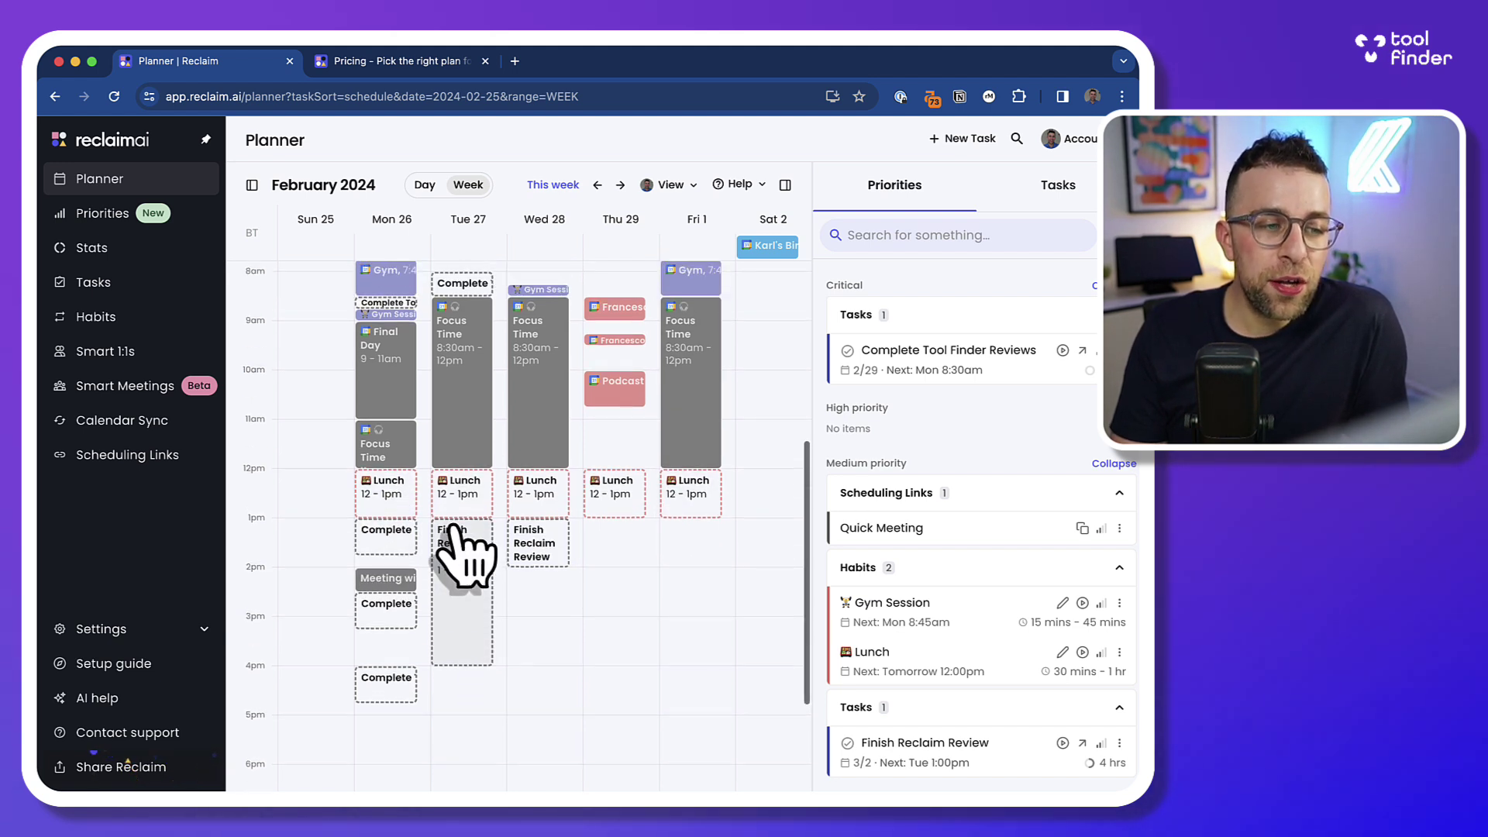
scroll(625, 538, "up", 1)
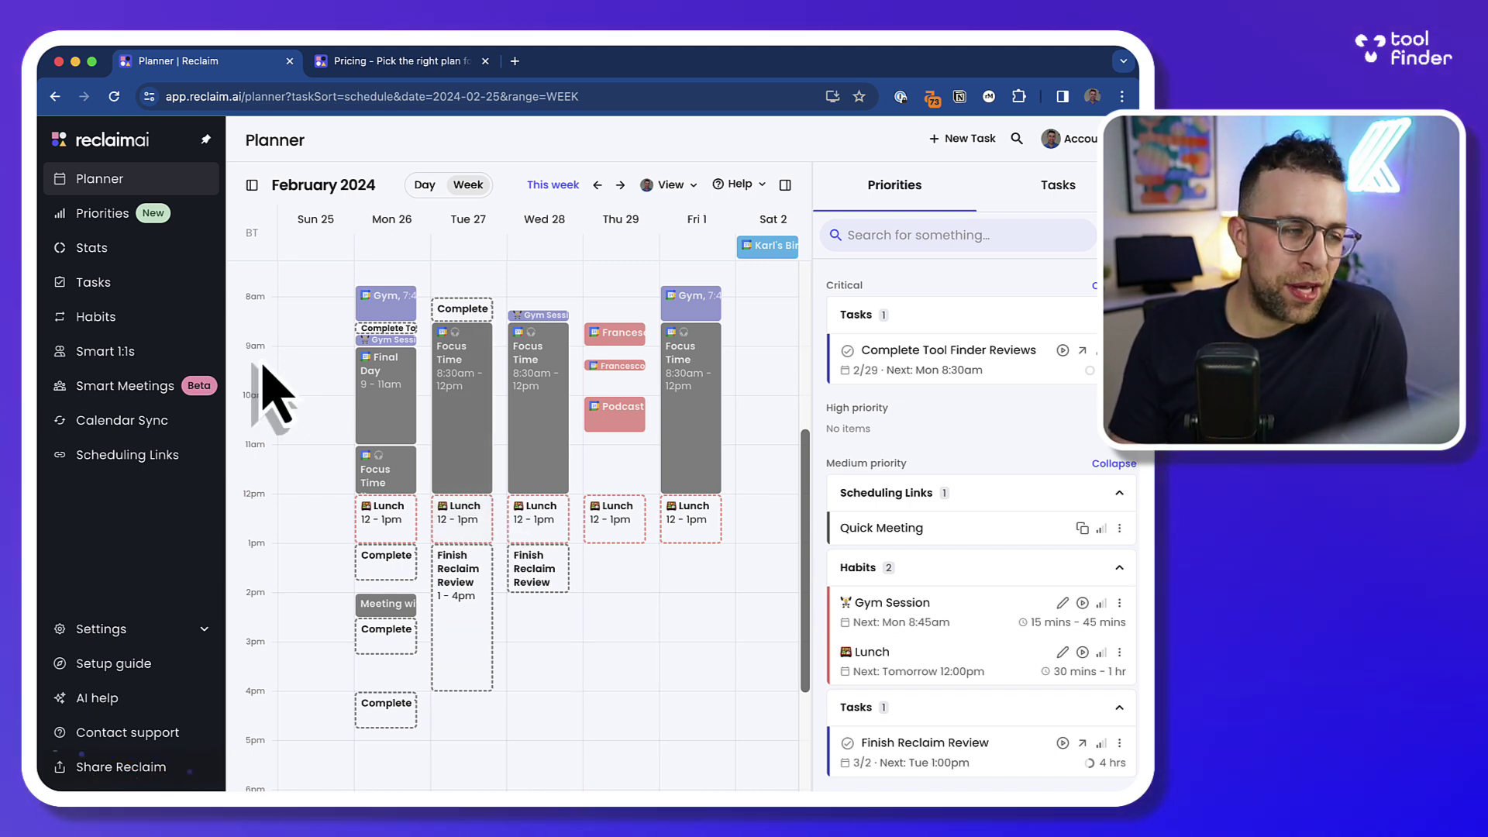
left_click(128, 318)
scroll(423, 459, "down", 1)
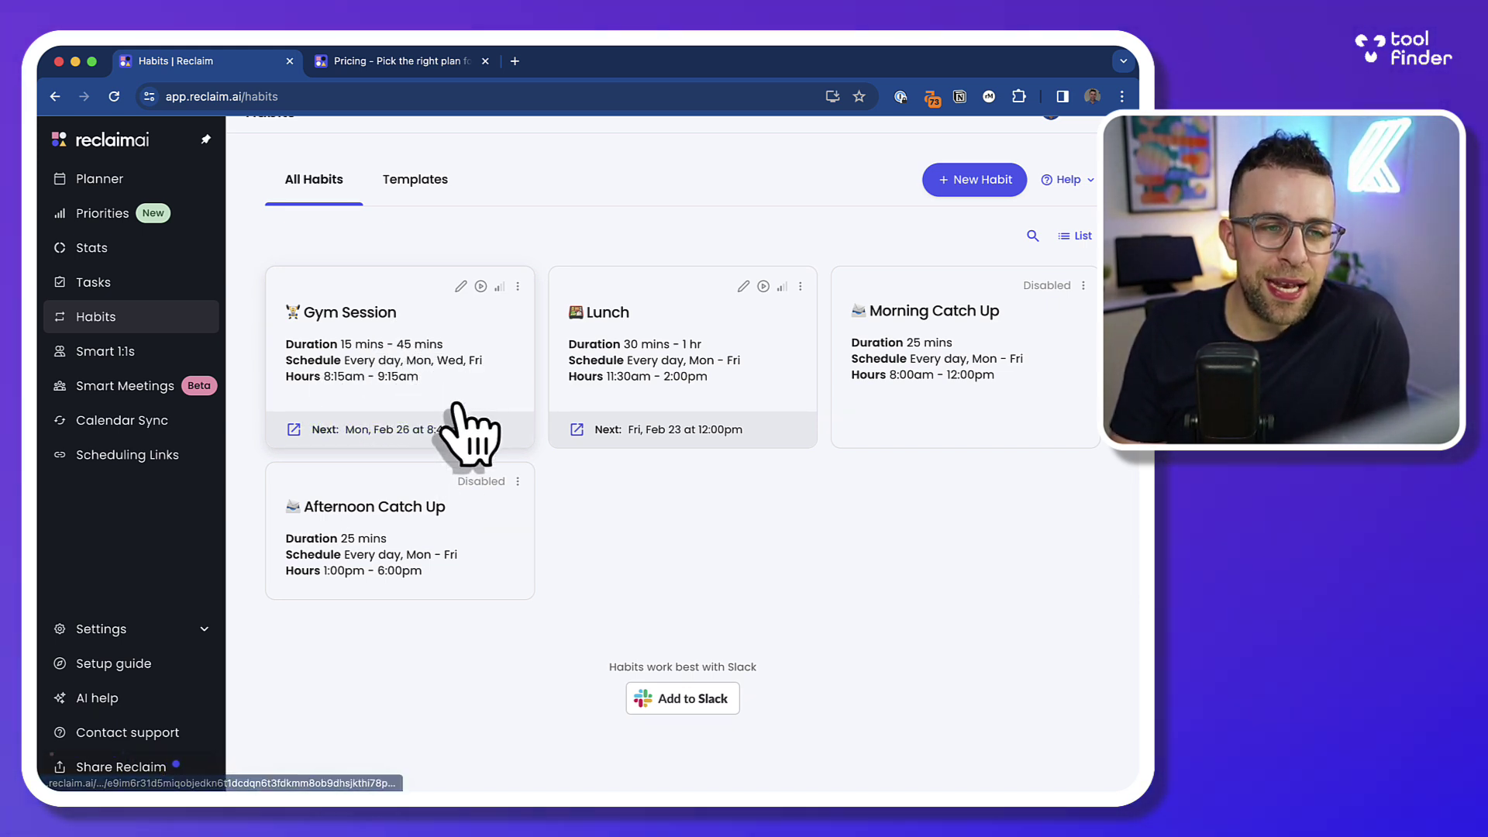
left_click(418, 180)
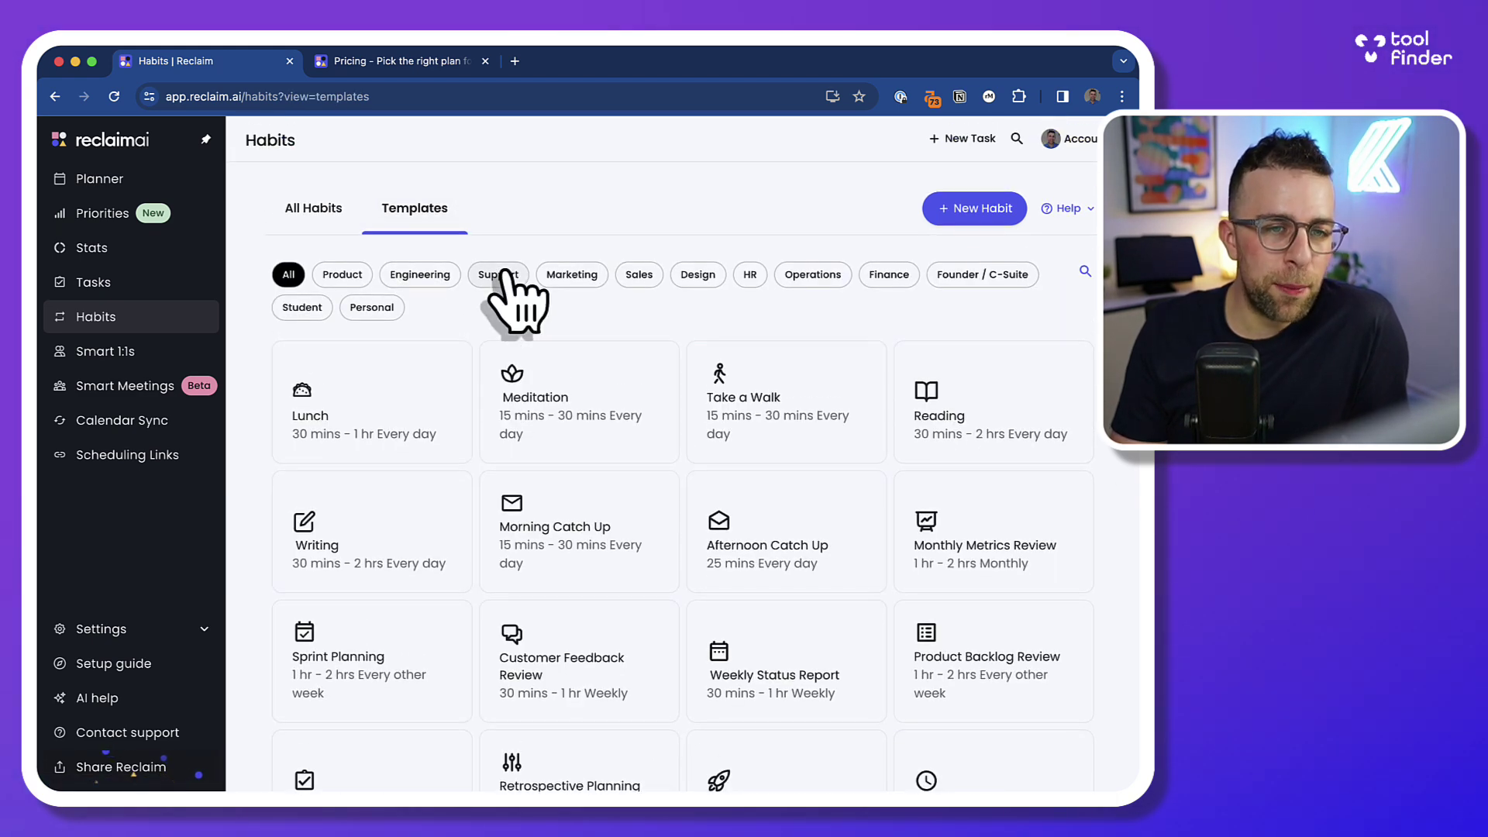
scroll(674, 525, "down", 10)
scroll(666, 497, "down", 7)
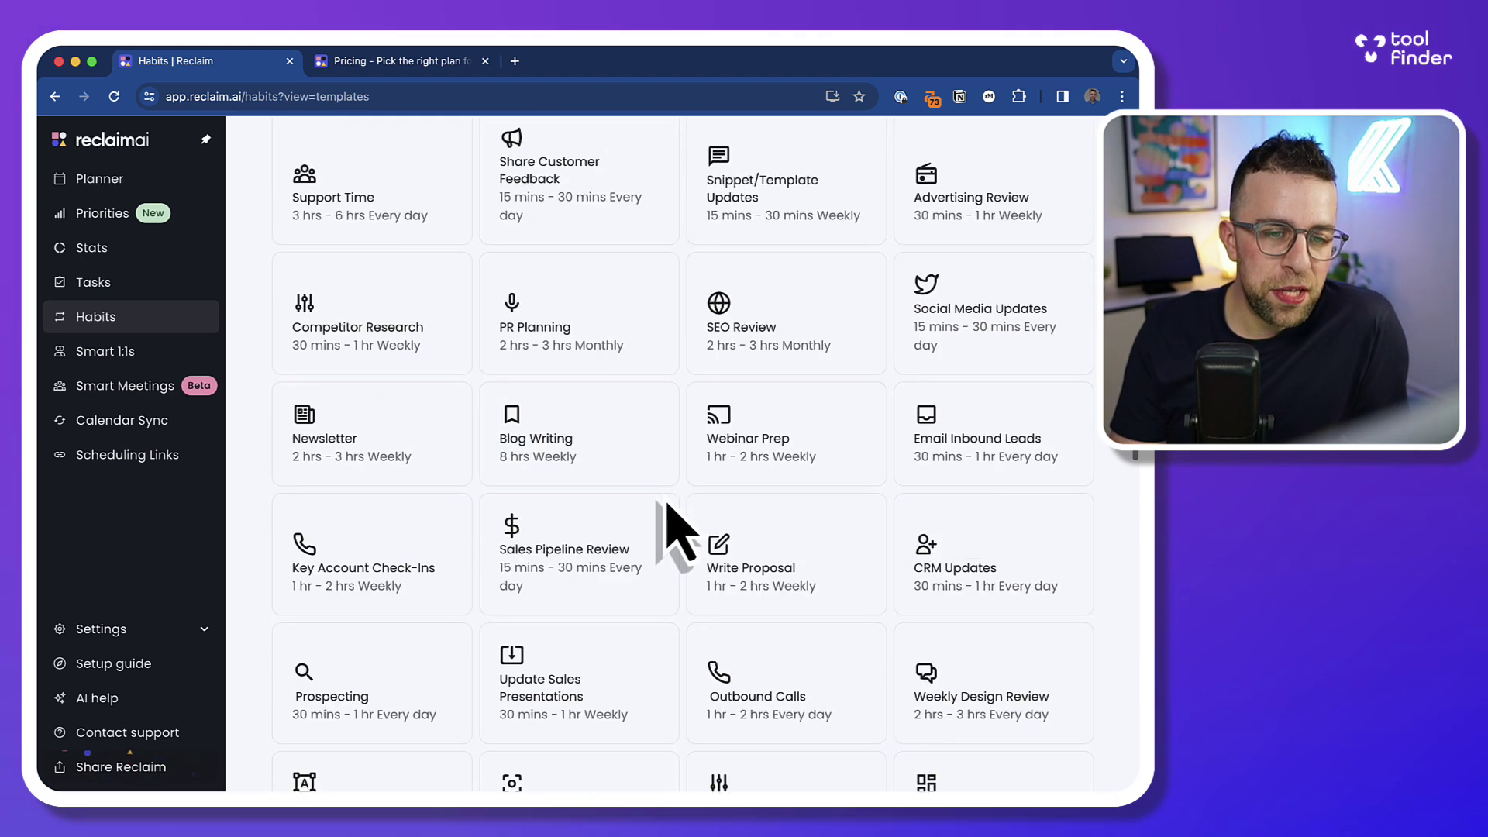
scroll(676, 535, "down", 1)
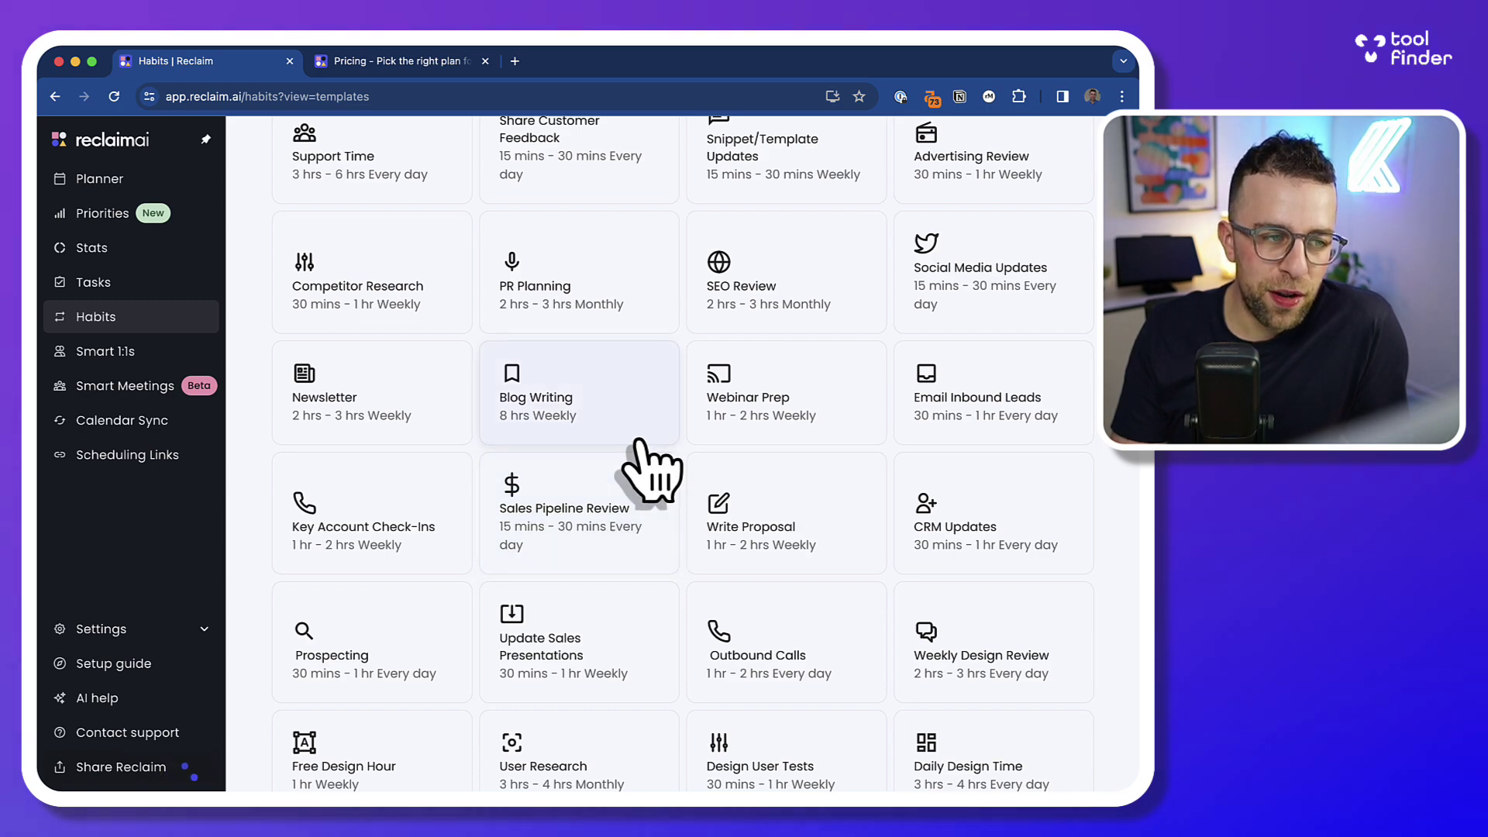
scroll(631, 382, "down", 15)
scroll(641, 441, "down", 10)
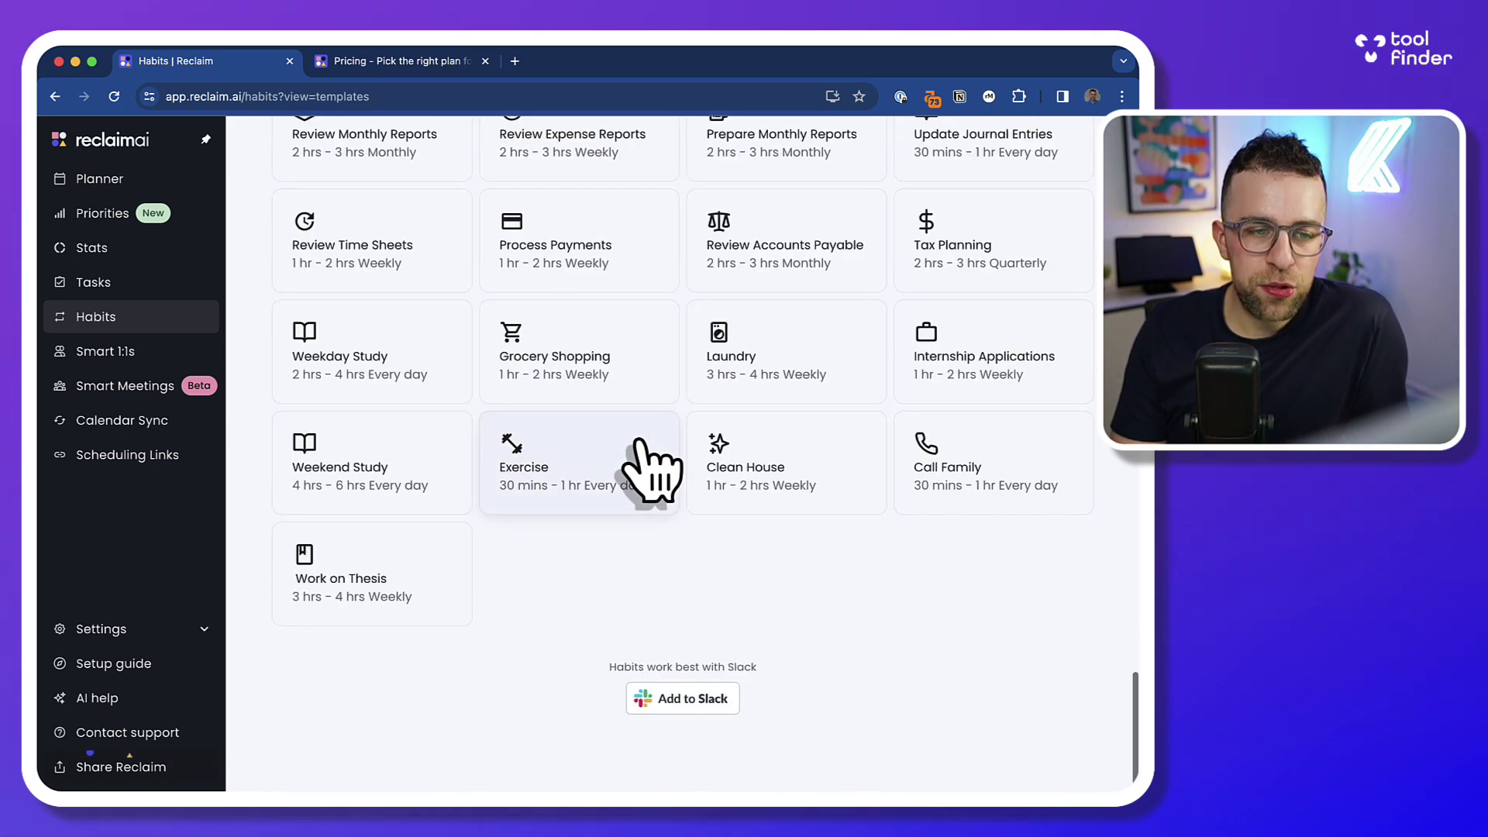
scroll(649, 465, "up", 20)
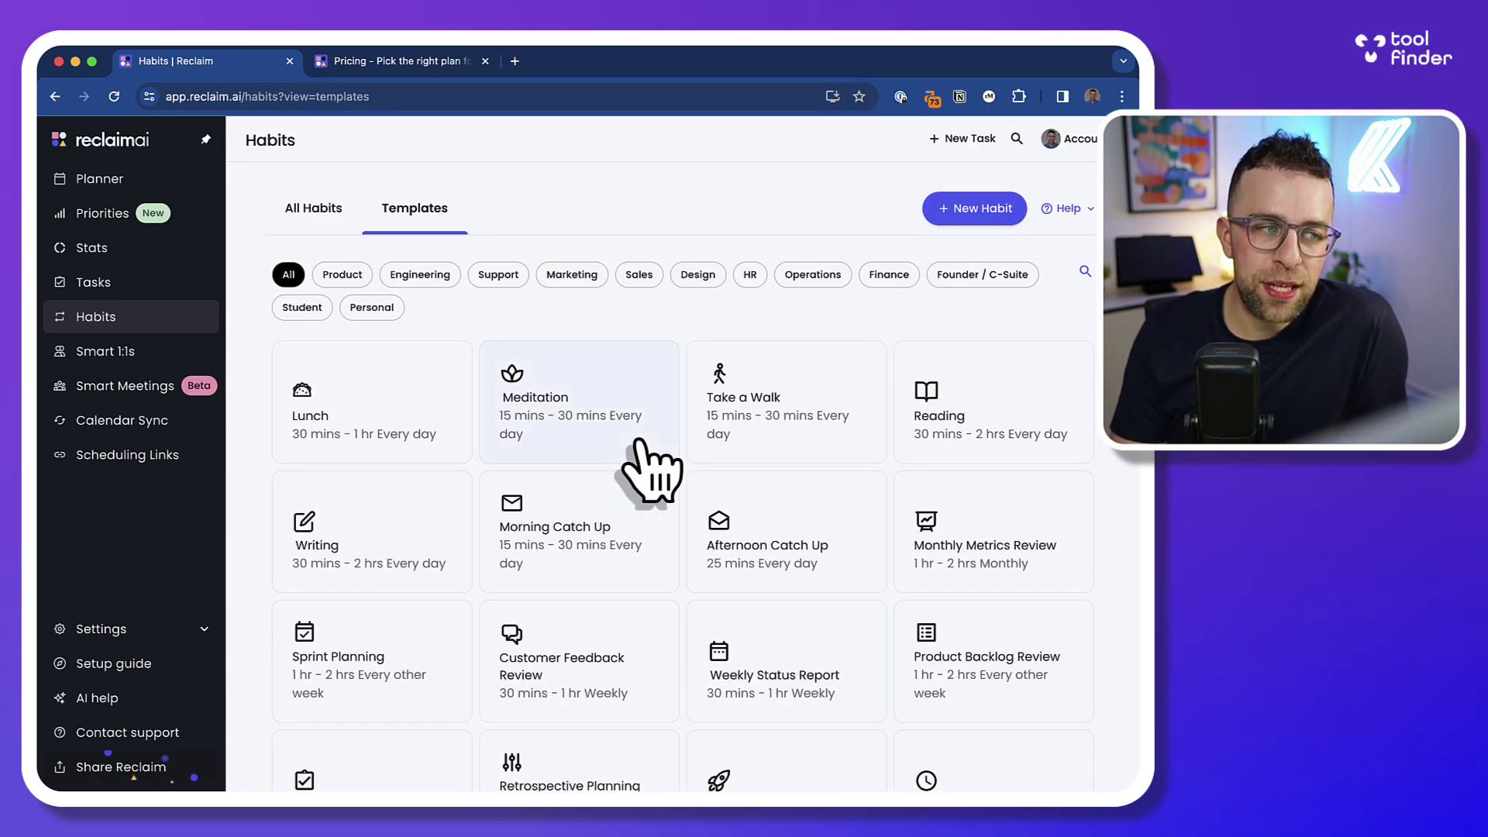
left_click(313, 207)
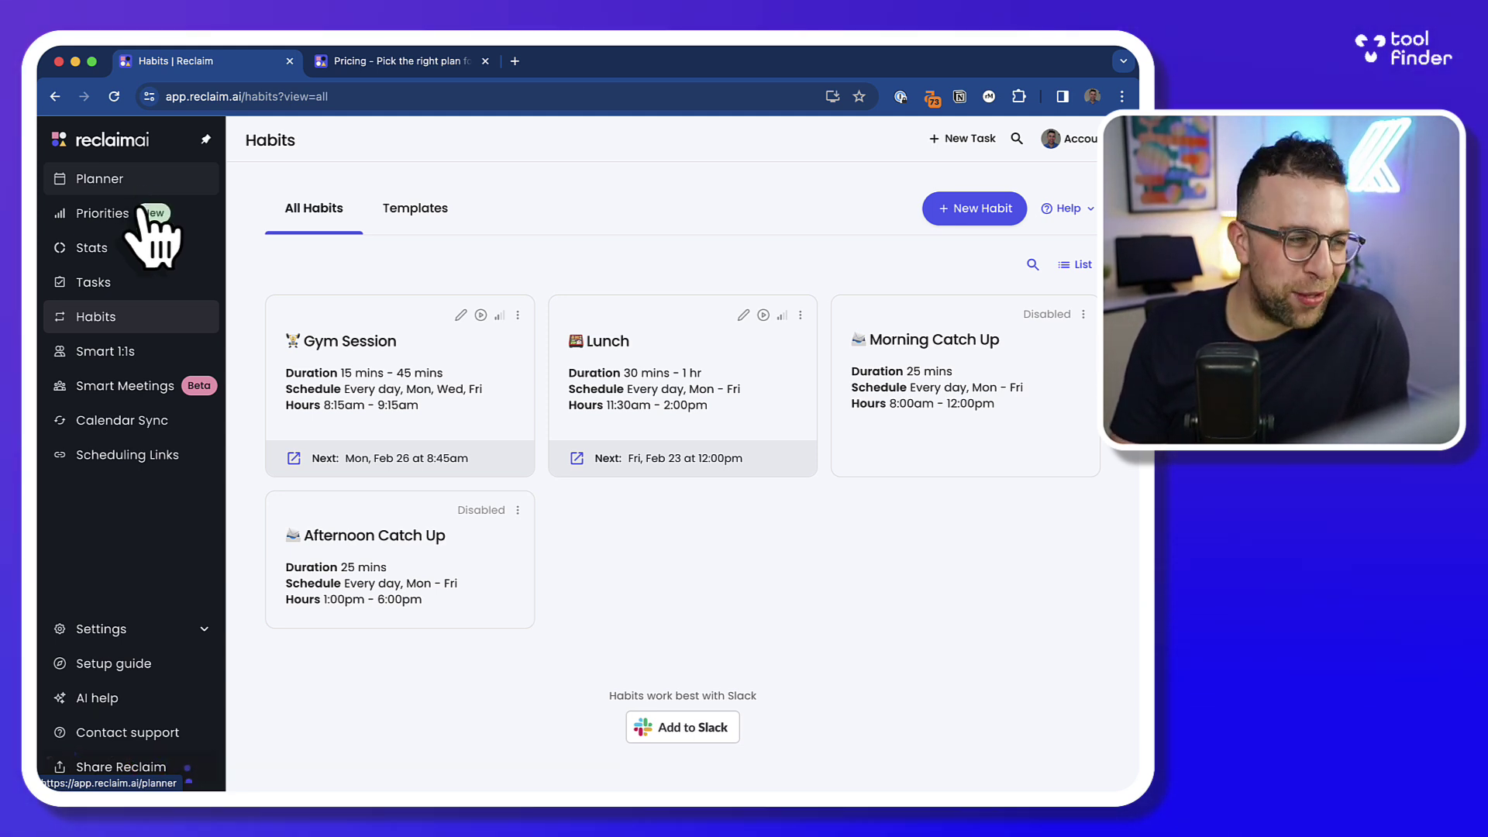
Open the public booking page in a new tab and browse Quick Meeting's Feb 26 time slots
left_click(143, 454)
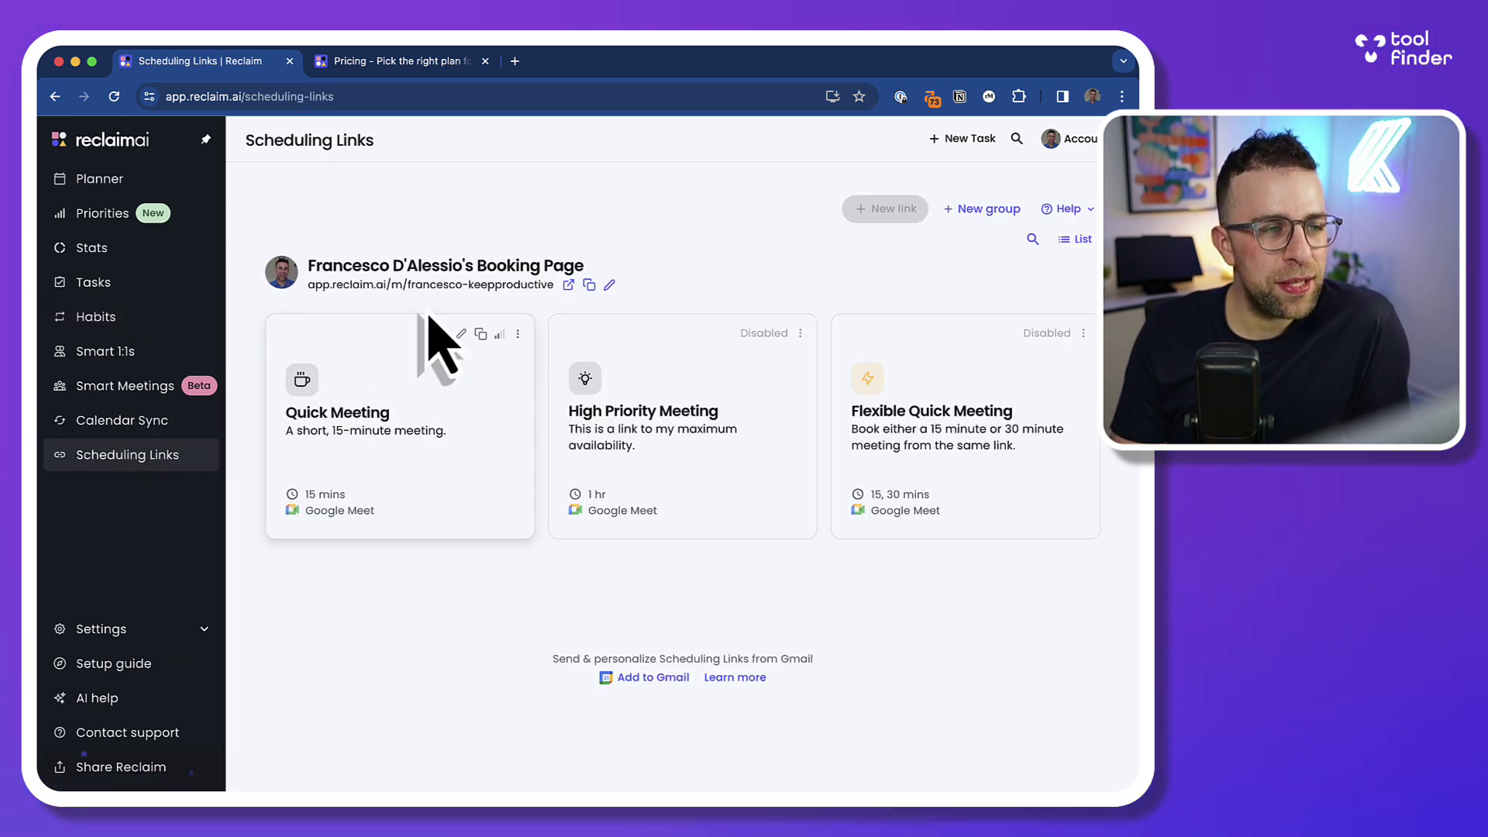
left_click(568, 284)
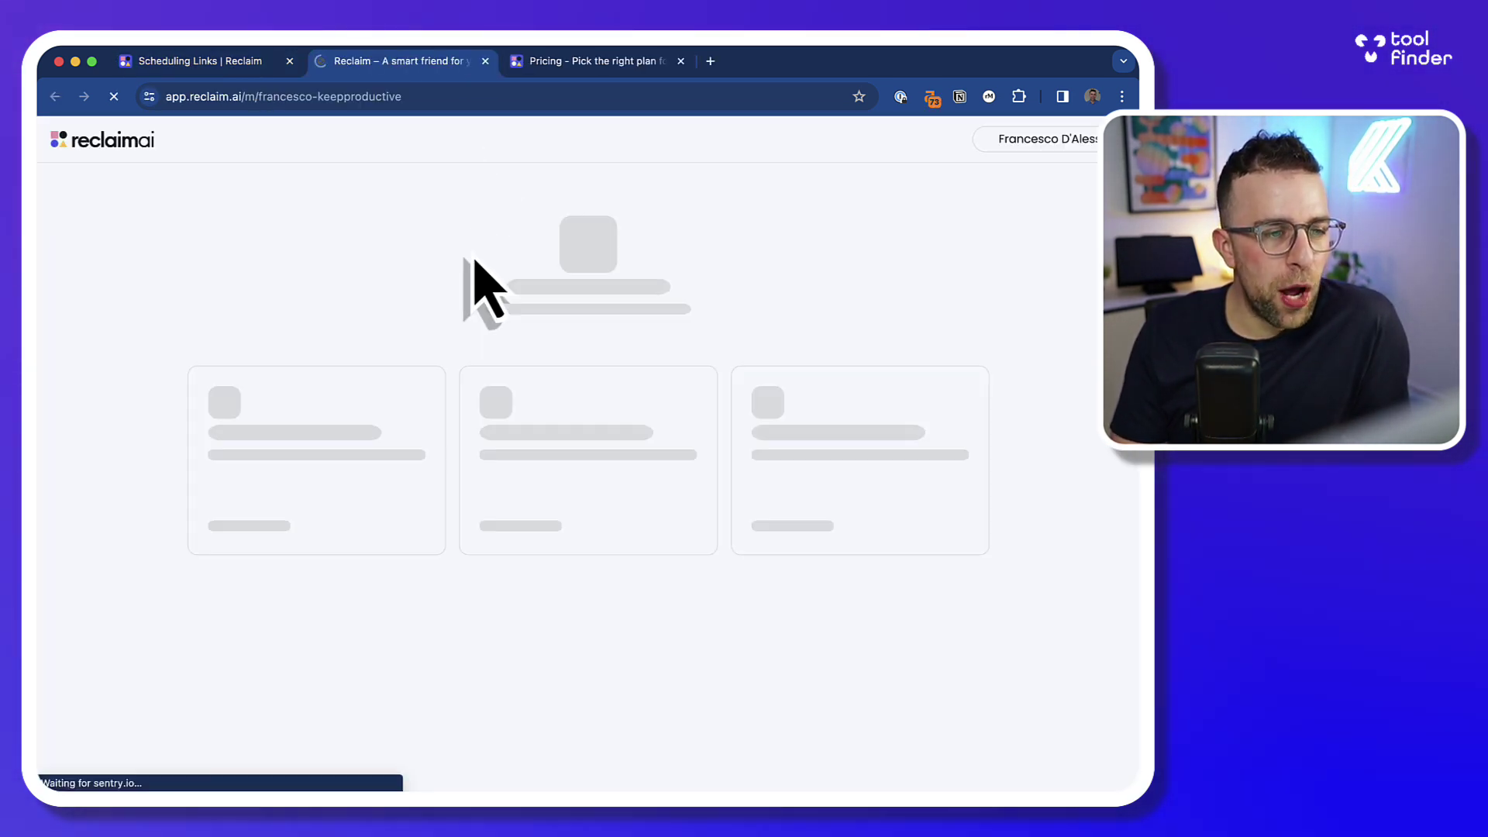
left_click(547, 379)
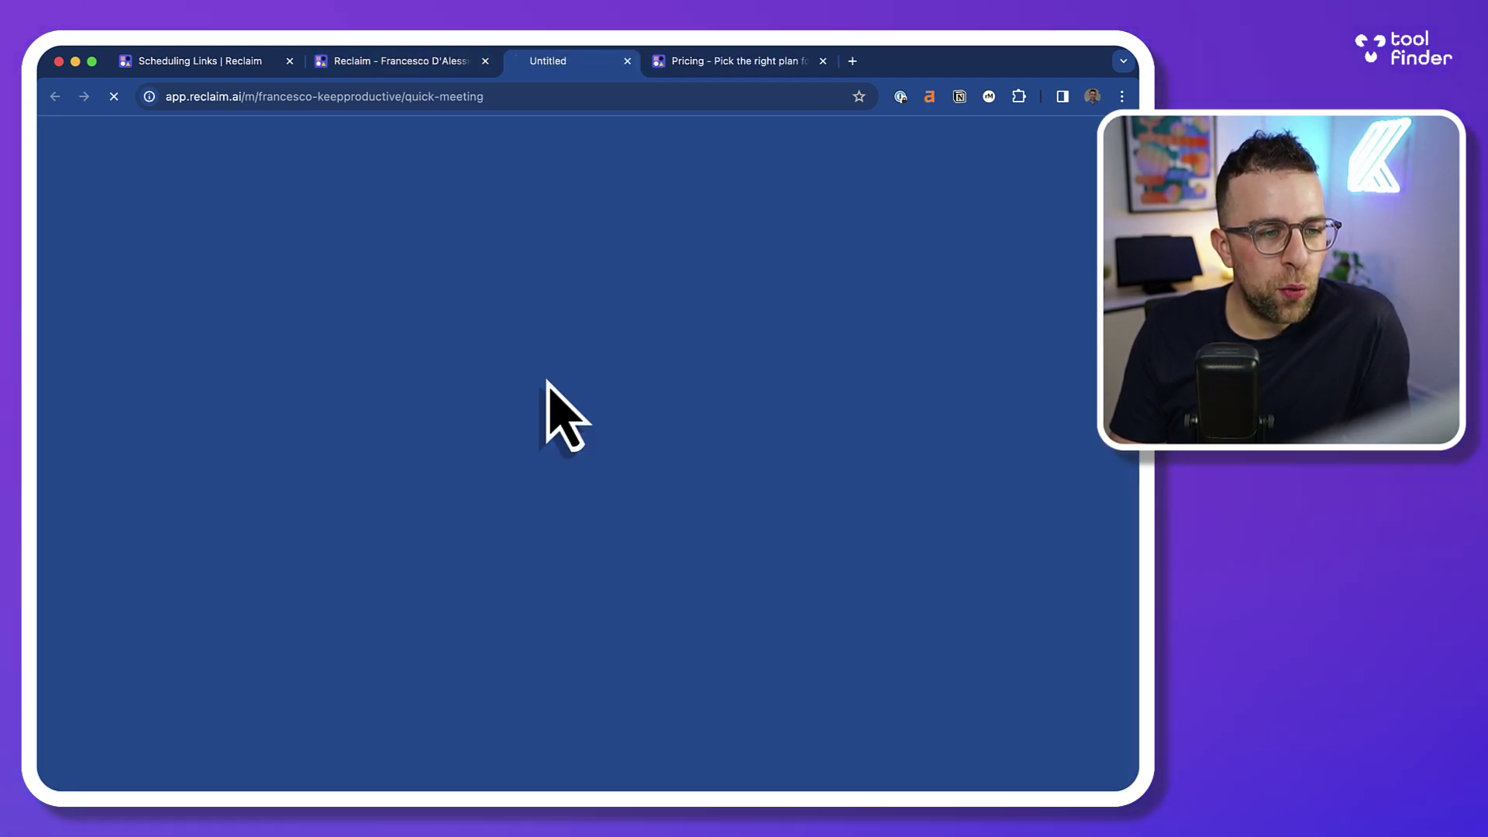
scroll(605, 496, "down", 1)
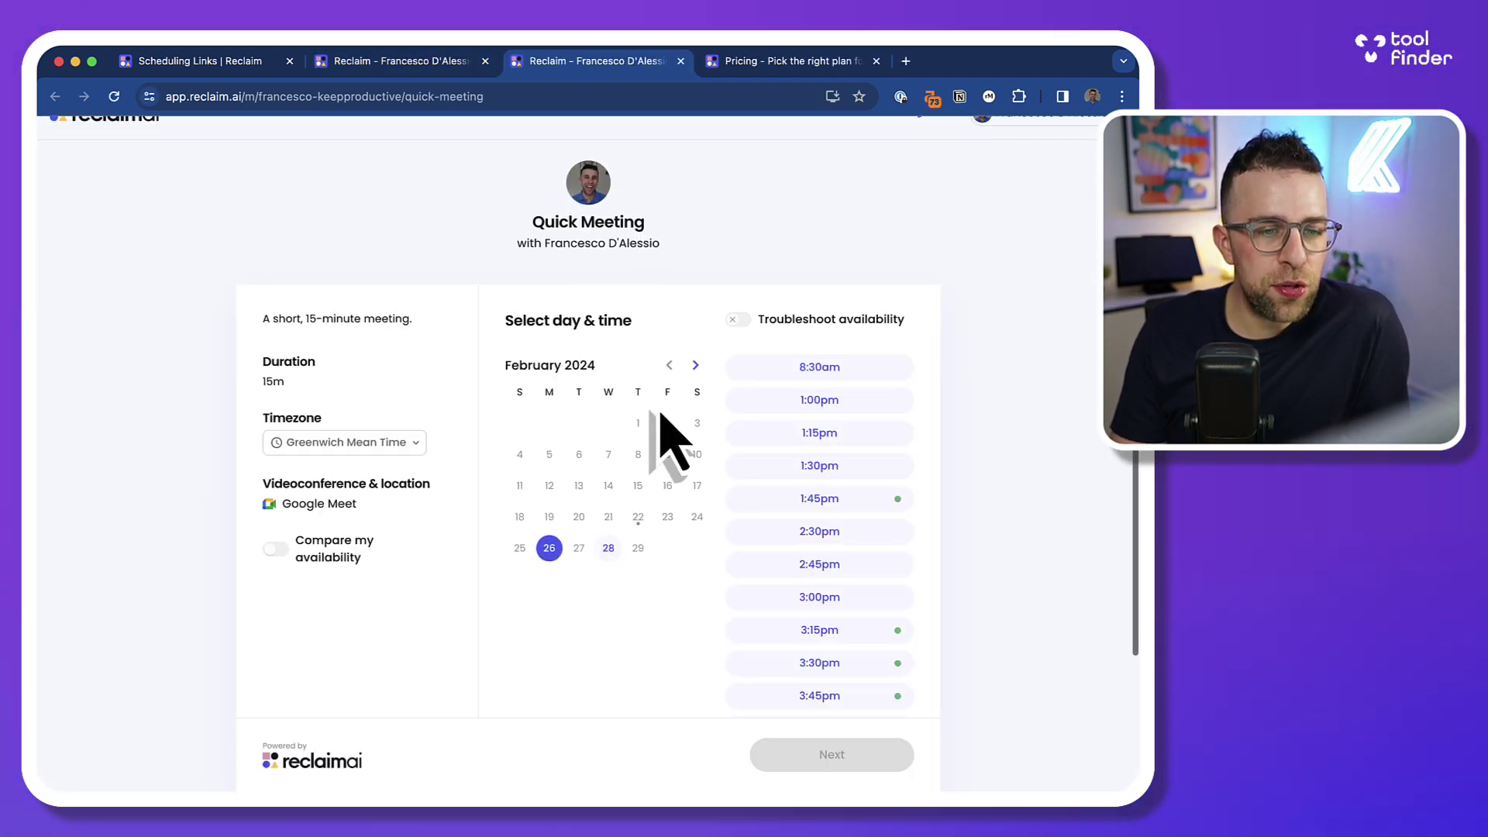
left_click(873, 531)
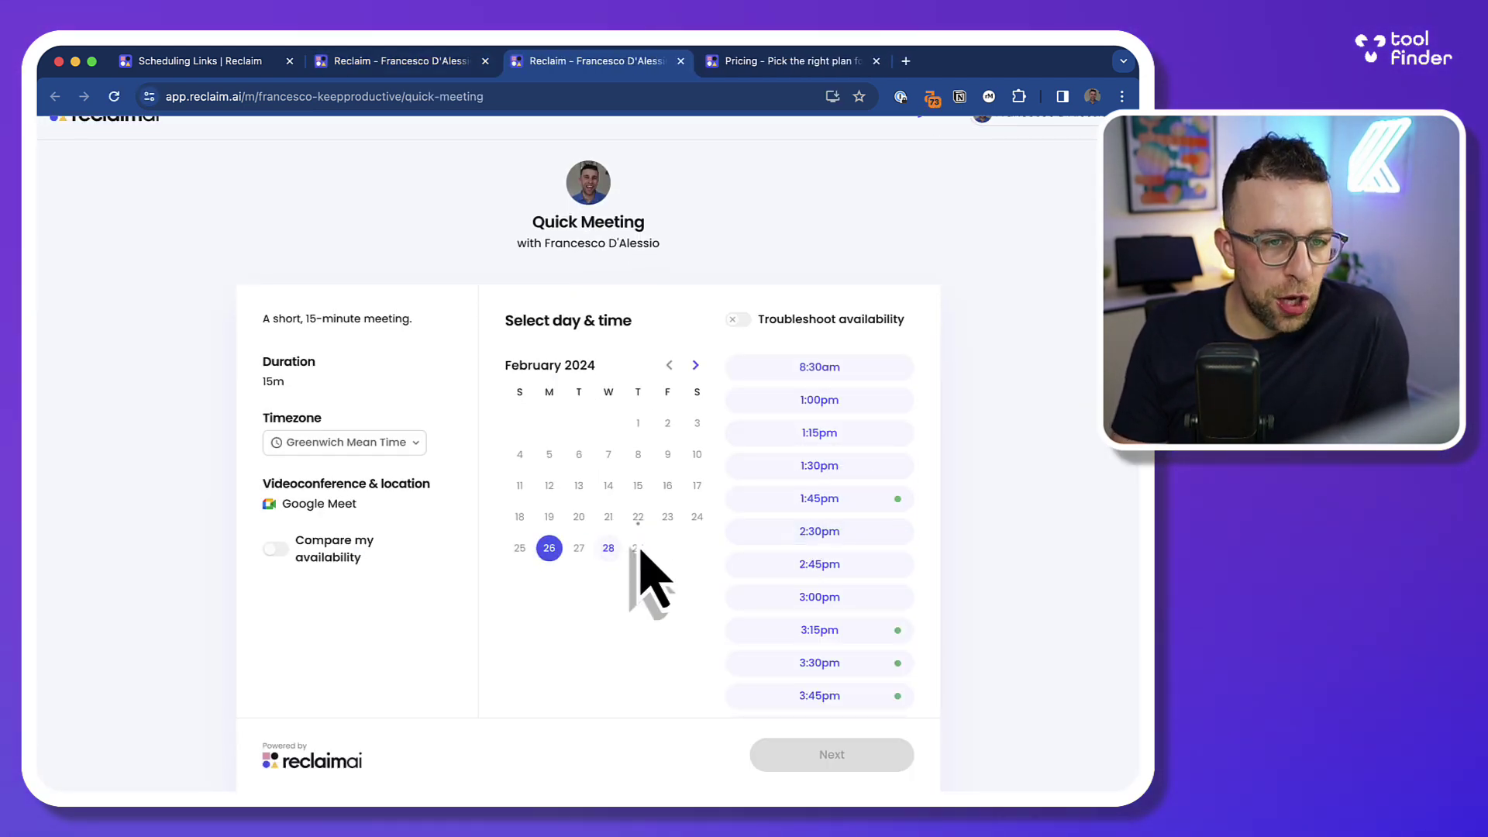
scroll(764, 398, "down", 1)
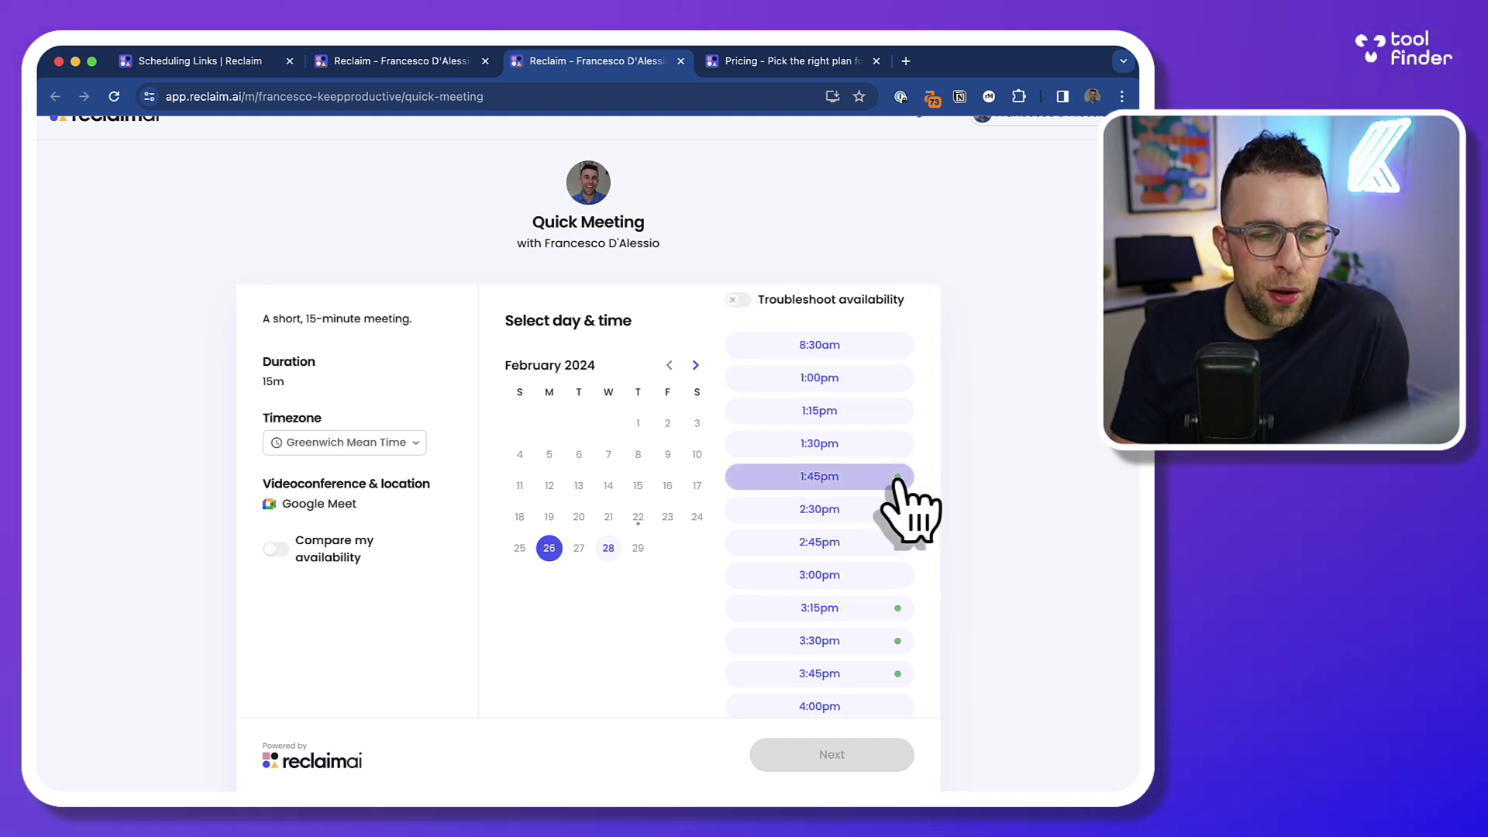
scroll(824, 565, "down", 3)
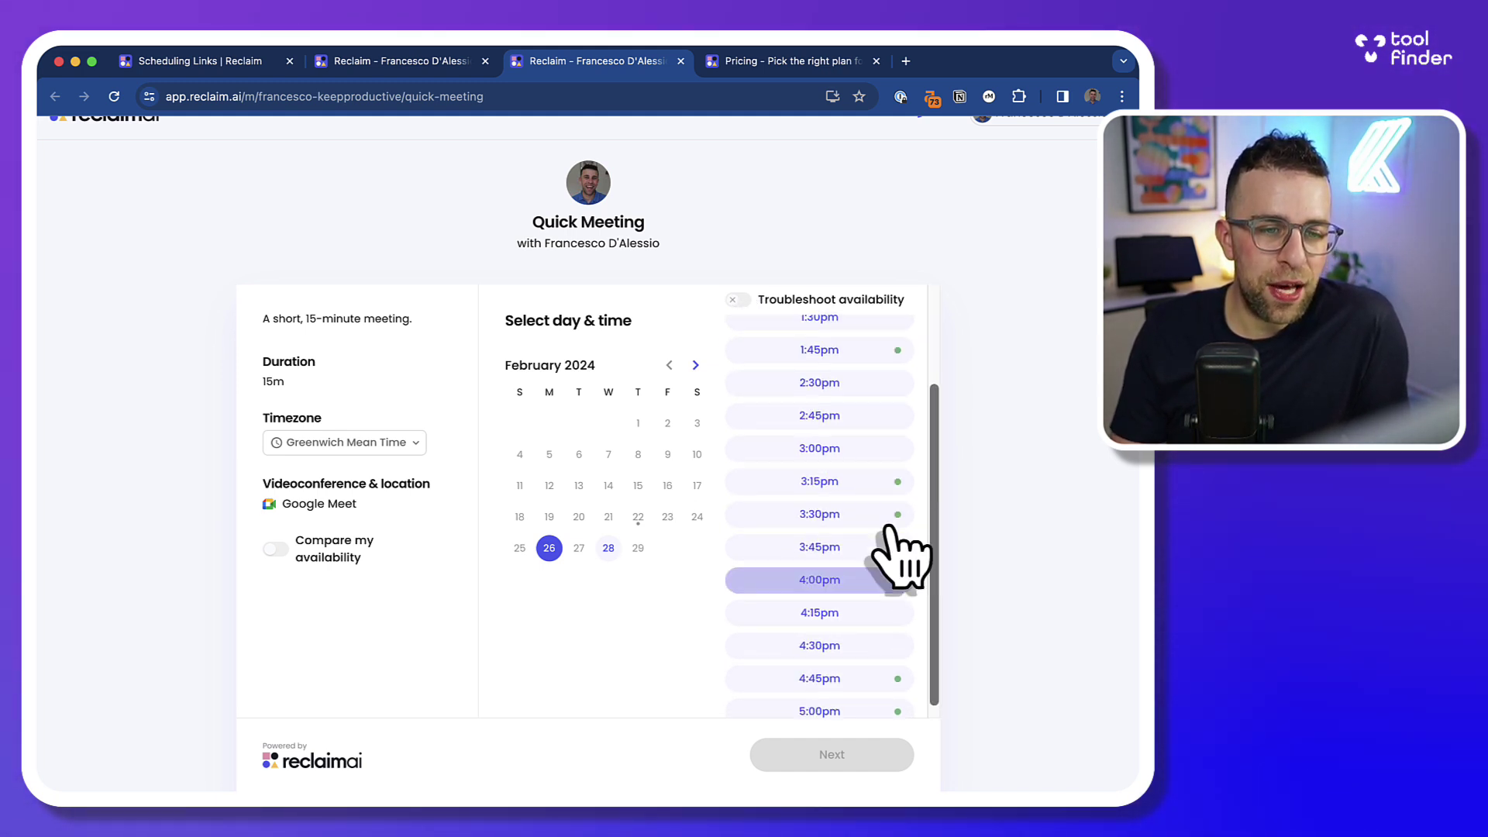
scroll(886, 527, "up", 4)
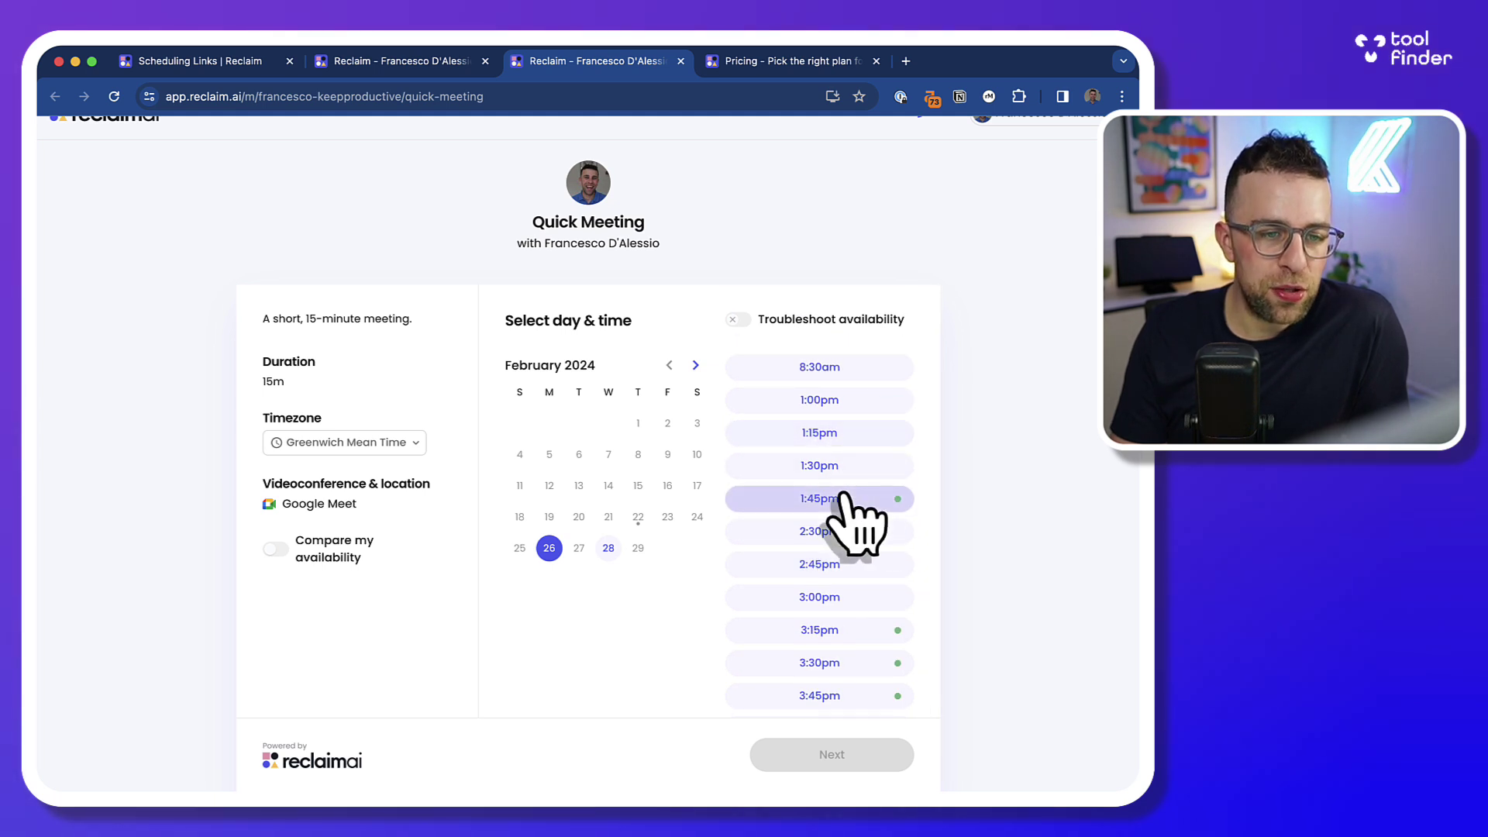
Return to Scheduling Links and open, then close, the High Priority Meeting link's options
left_click(426, 68)
left_click(267, 68)
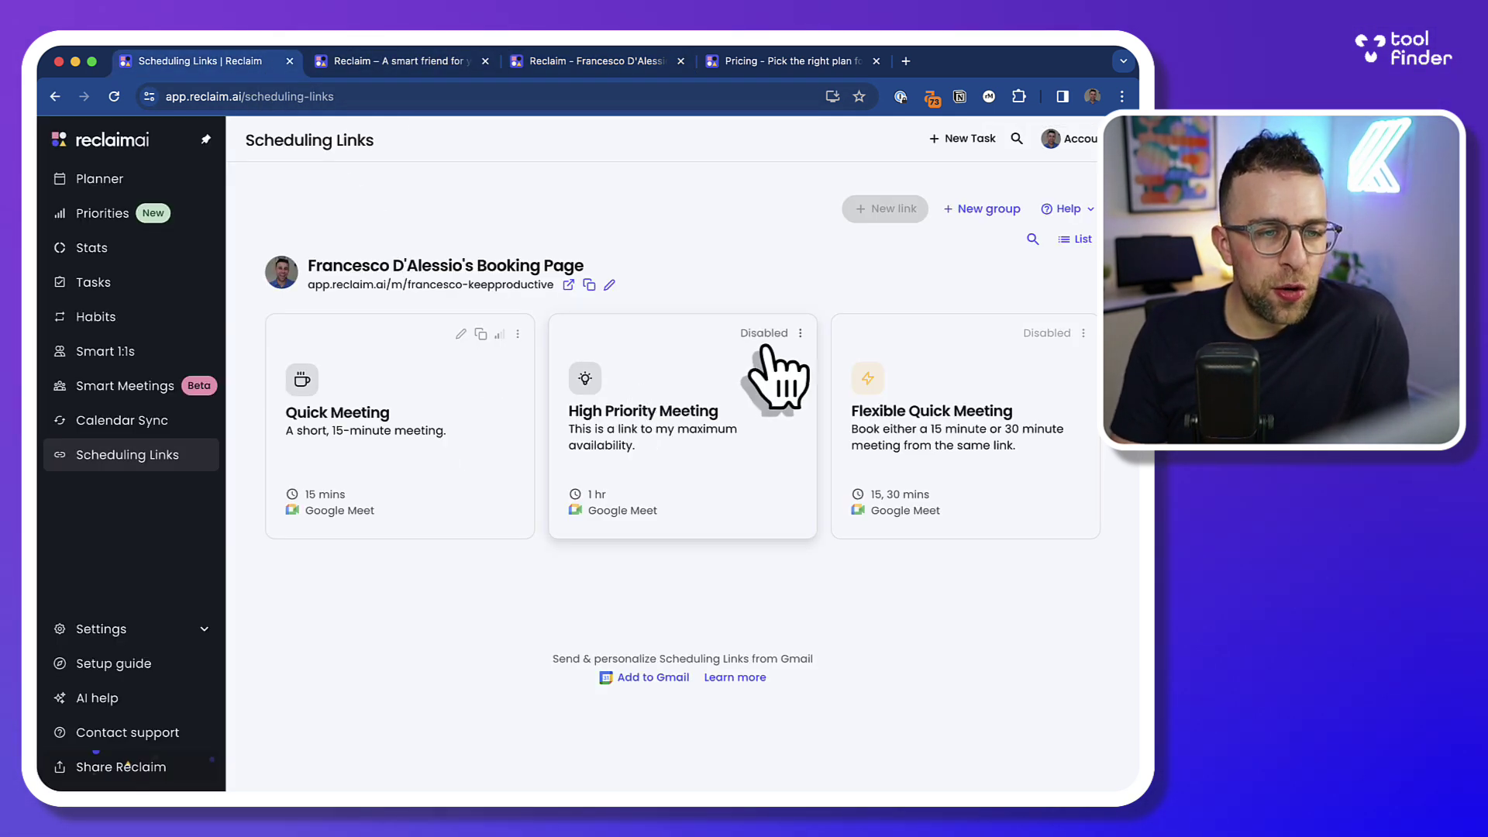
left_click(801, 333)
left_click(756, 308)
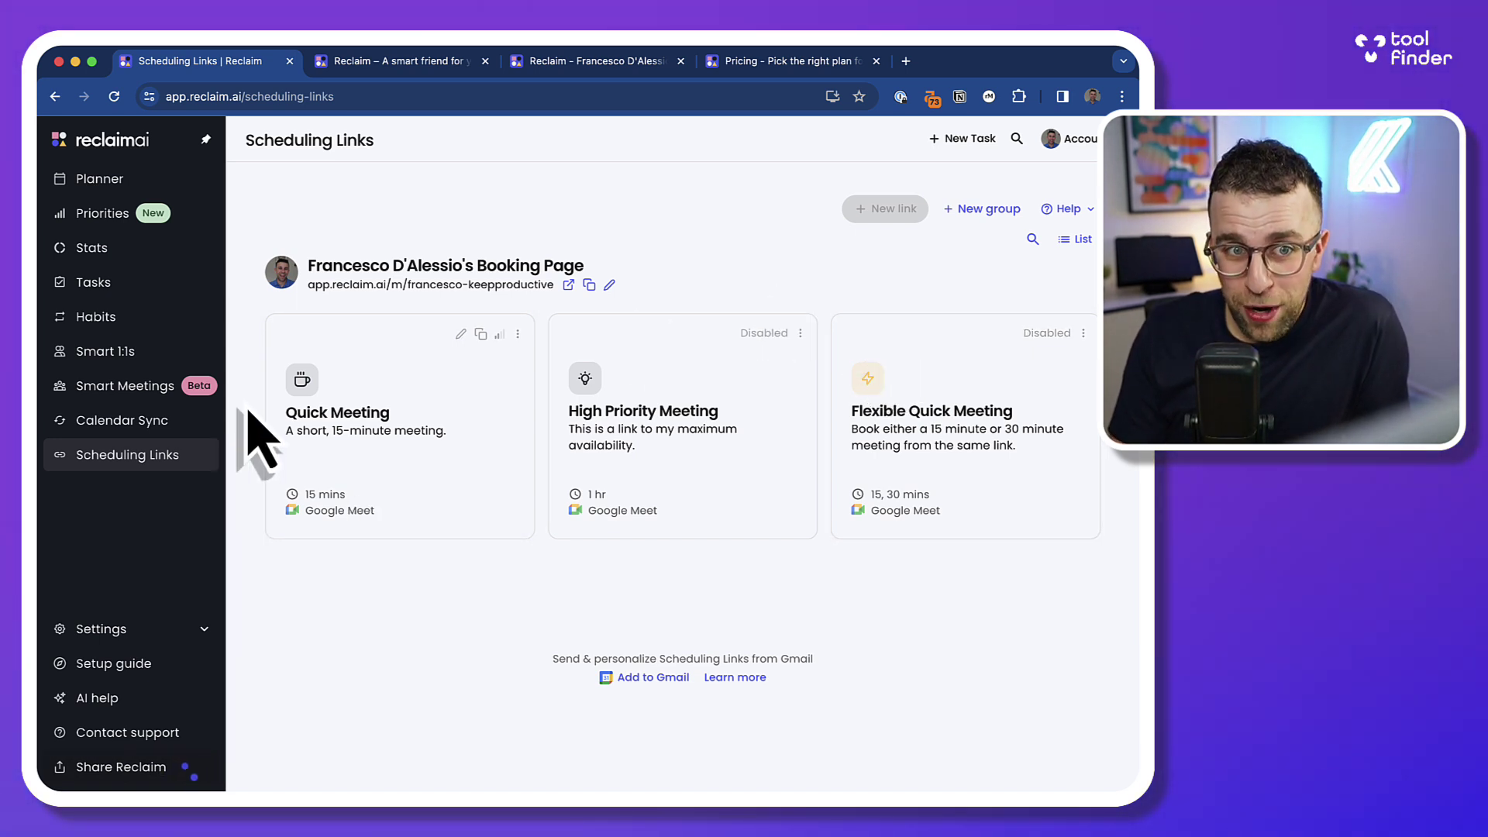
Go to the Planner and scroll through the Feb 18–24 week calendar
left_click(79, 179)
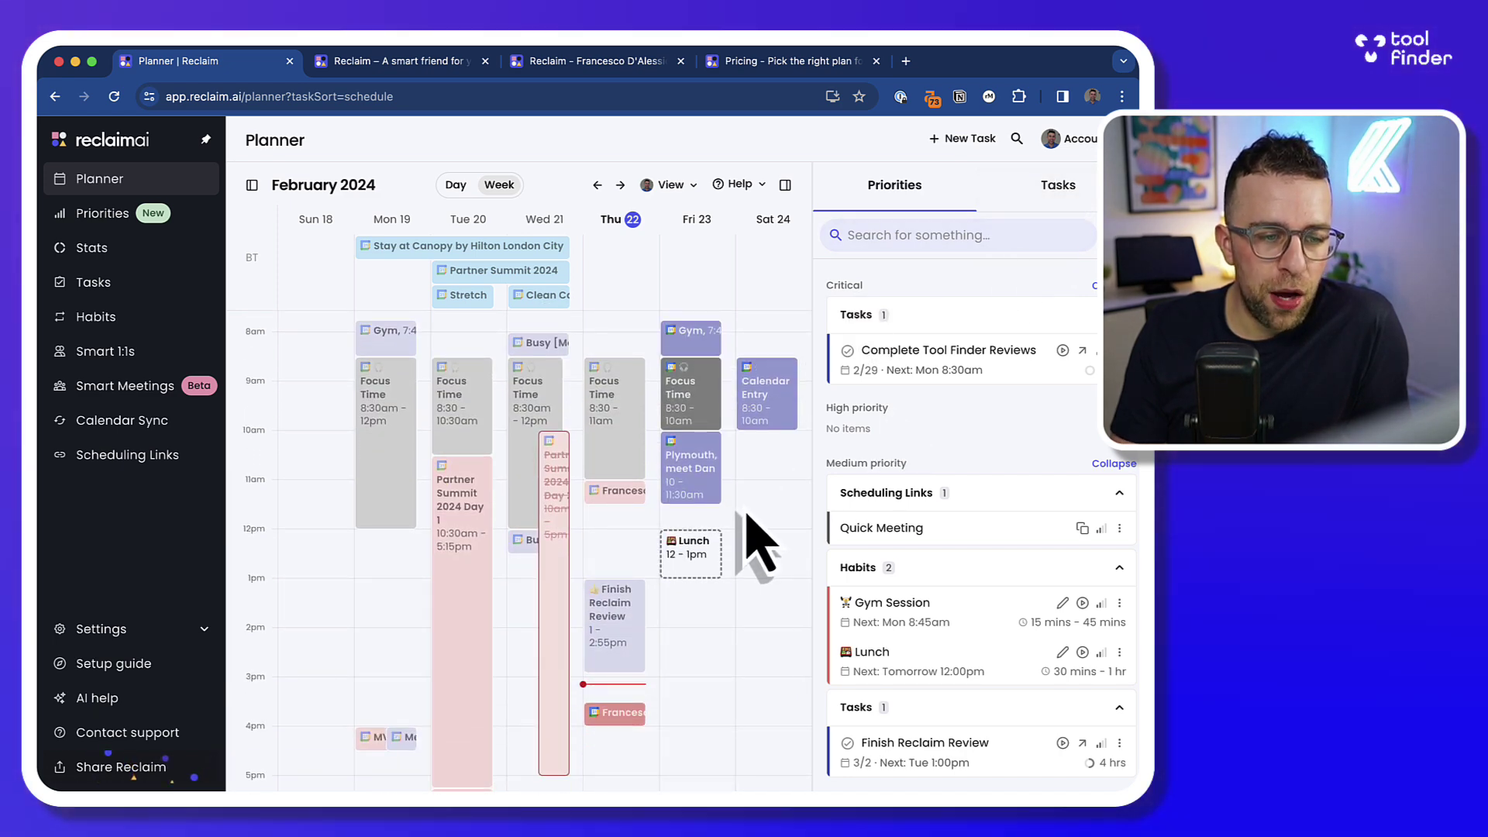
scroll(756, 542, "down", 1)
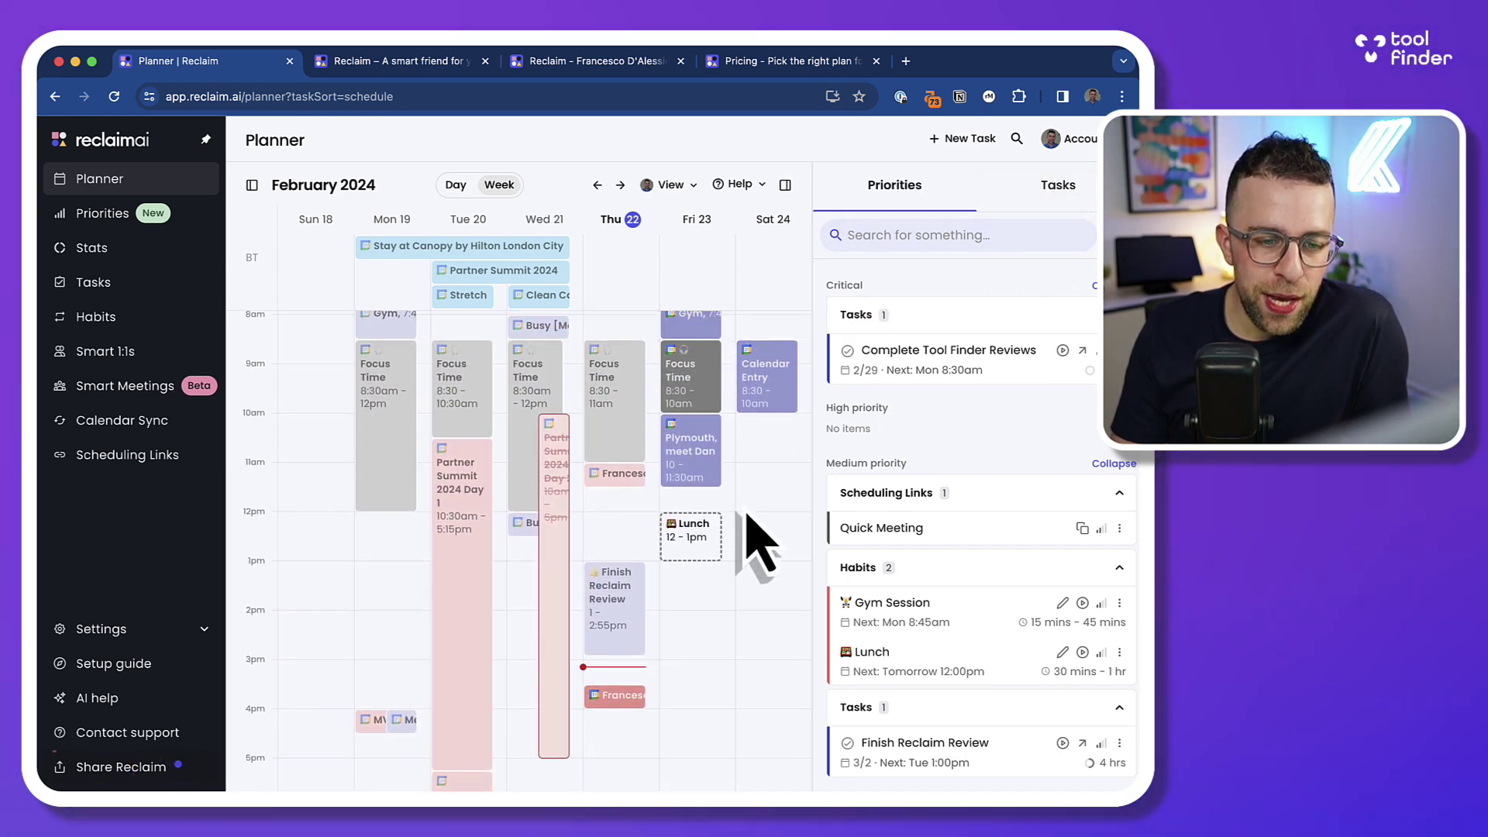
scroll(899, 590, "down", 3)
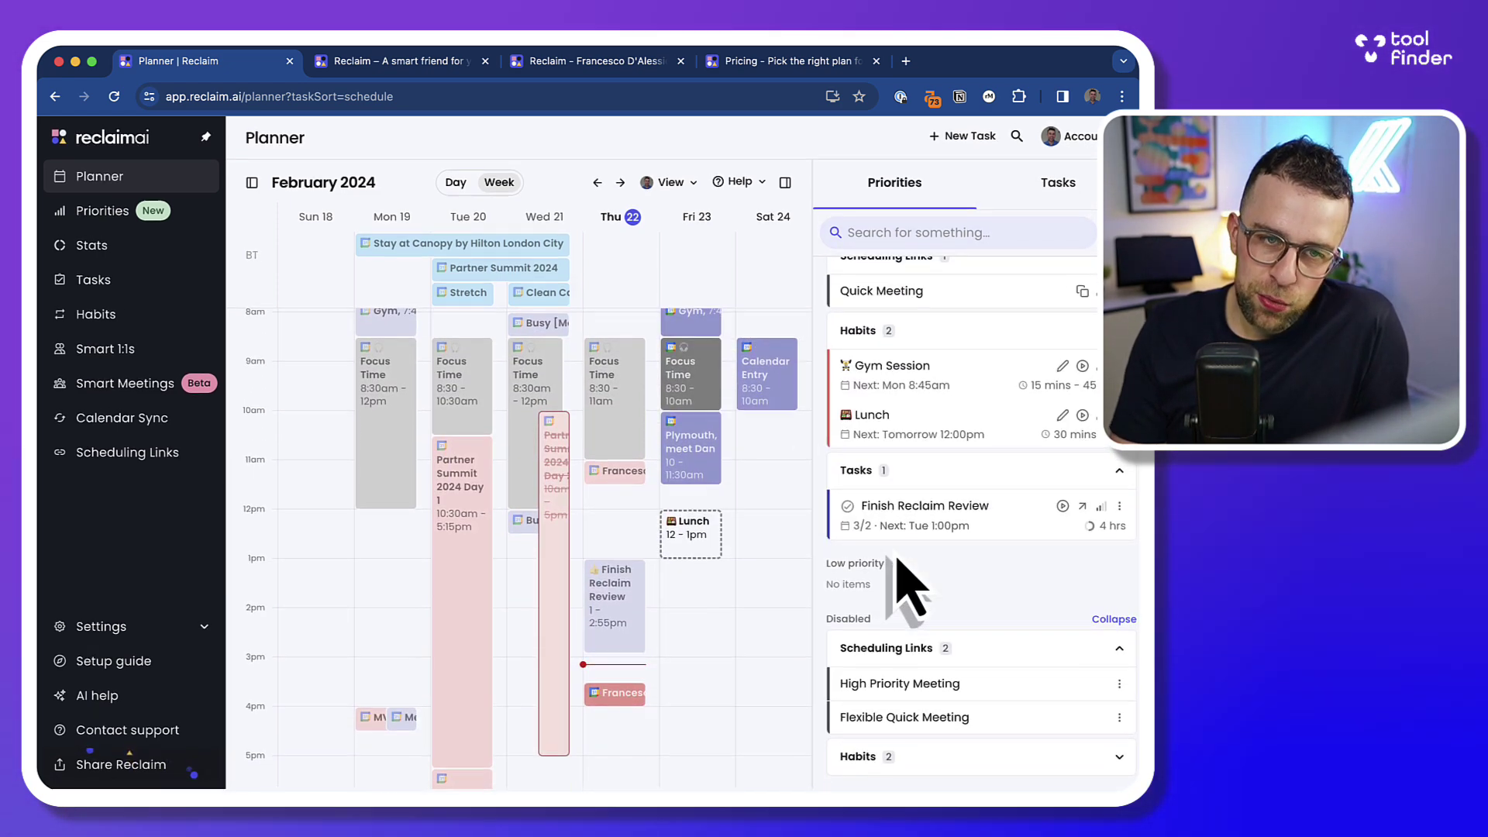
scroll(899, 585, "up", 3)
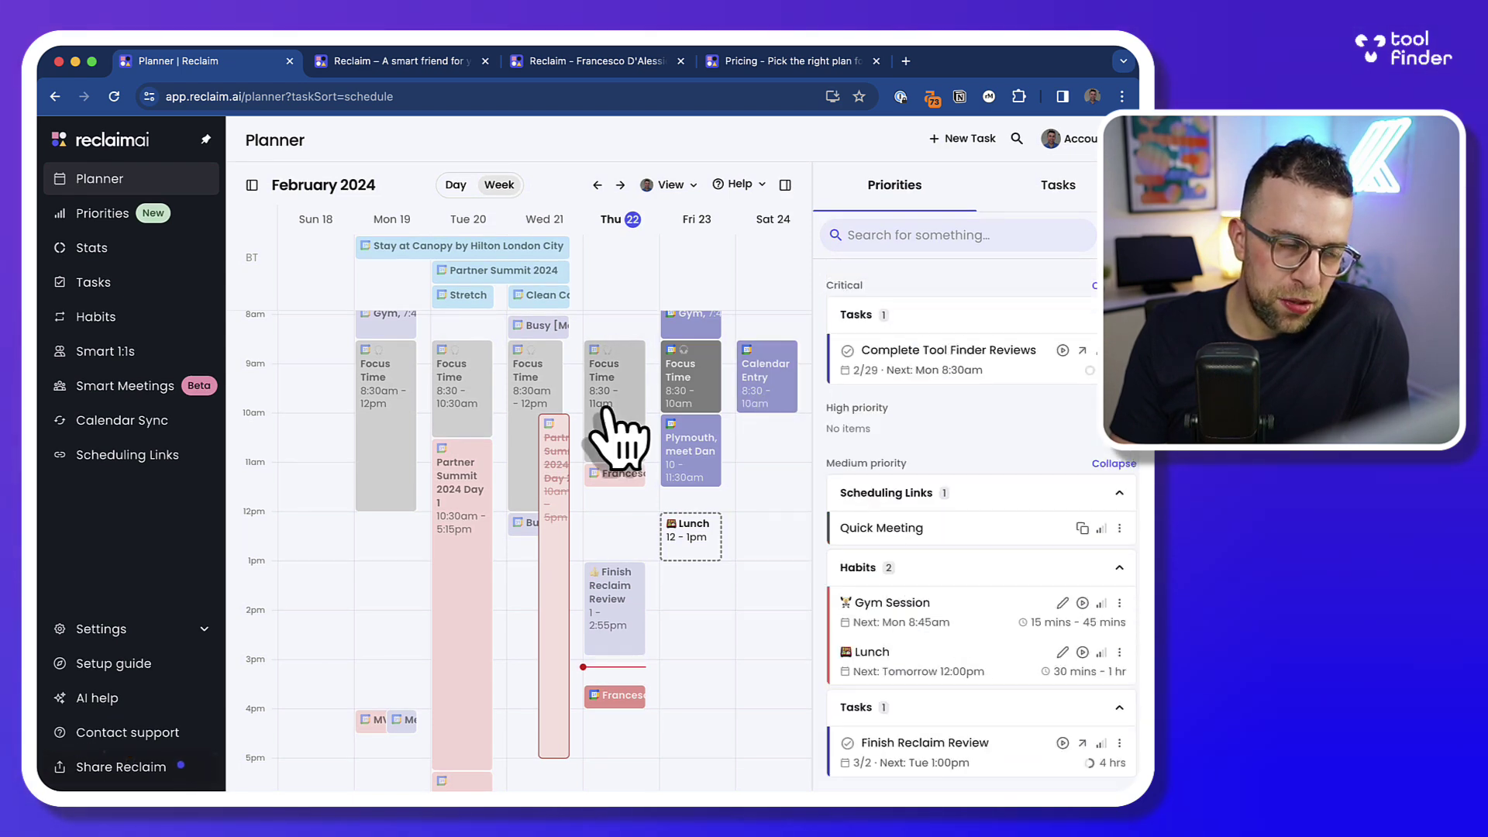
Review Plans & Pricing: monthly prices ($10 Starter, $15 Business), Discounts and the ROI calculator
left_click(771, 62)
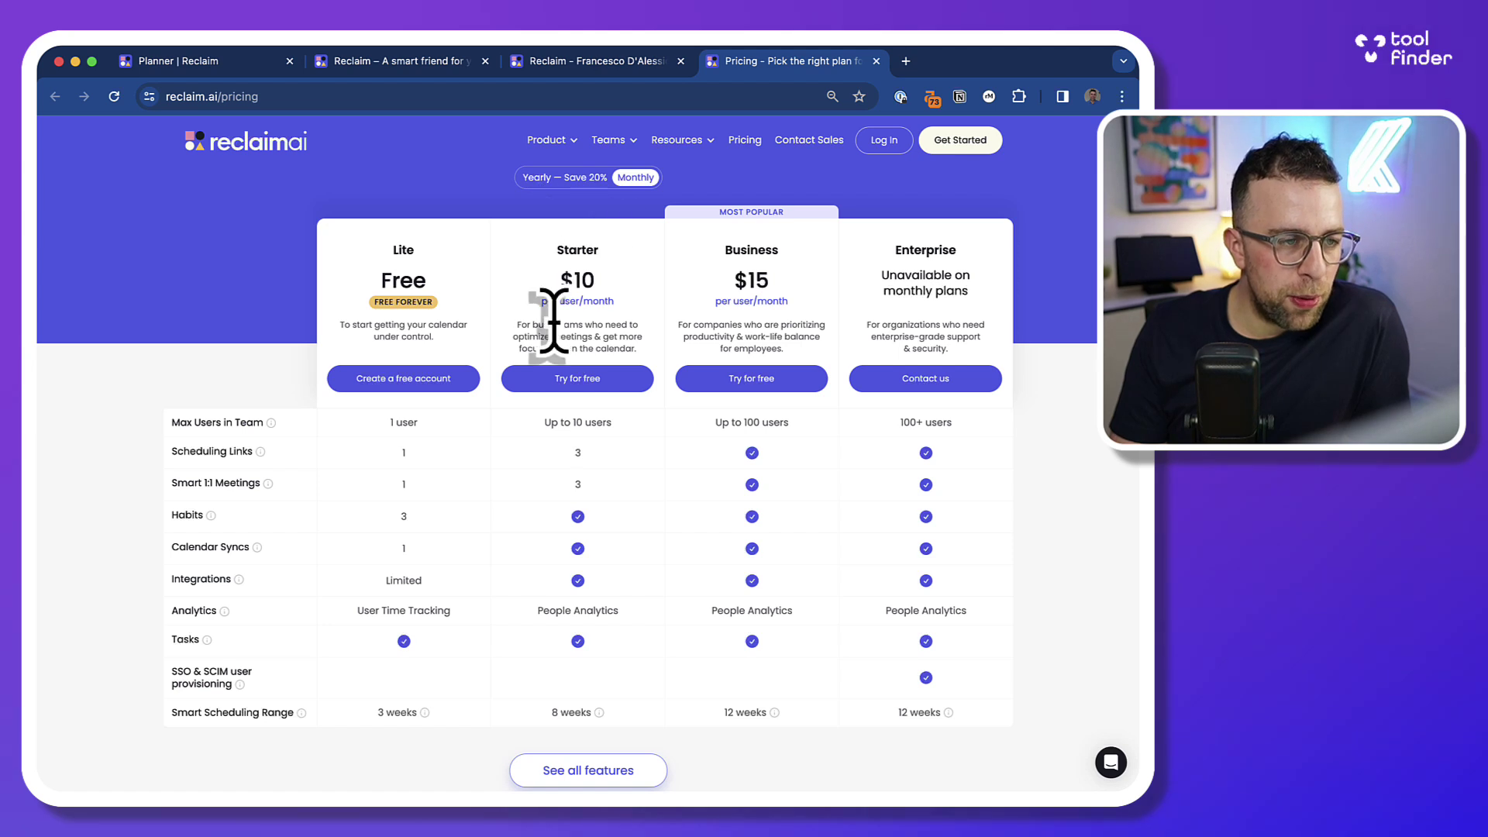
scroll(549, 364, "down", 1)
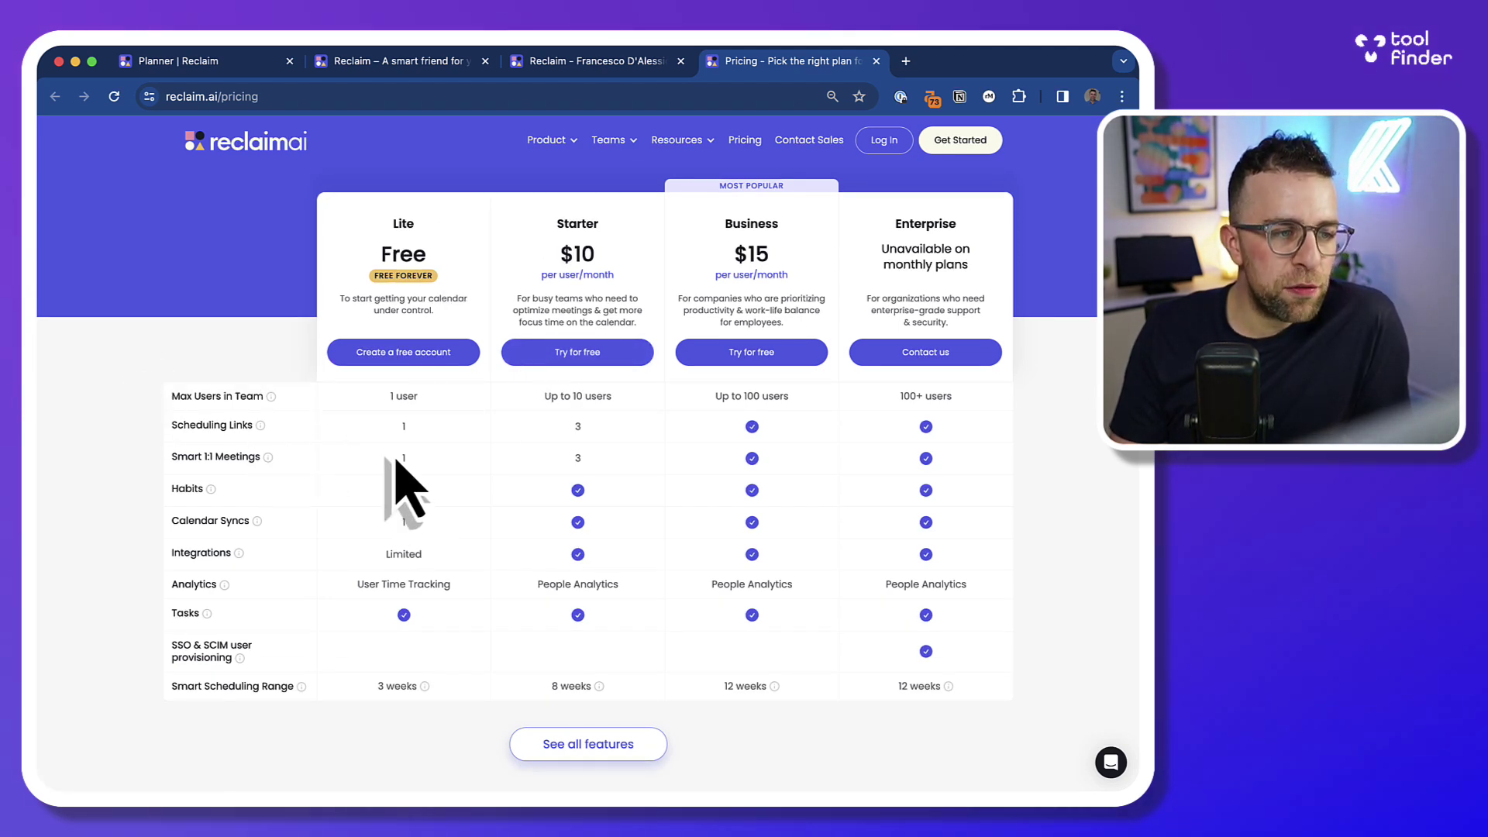
scroll(392, 465, "down", 1)
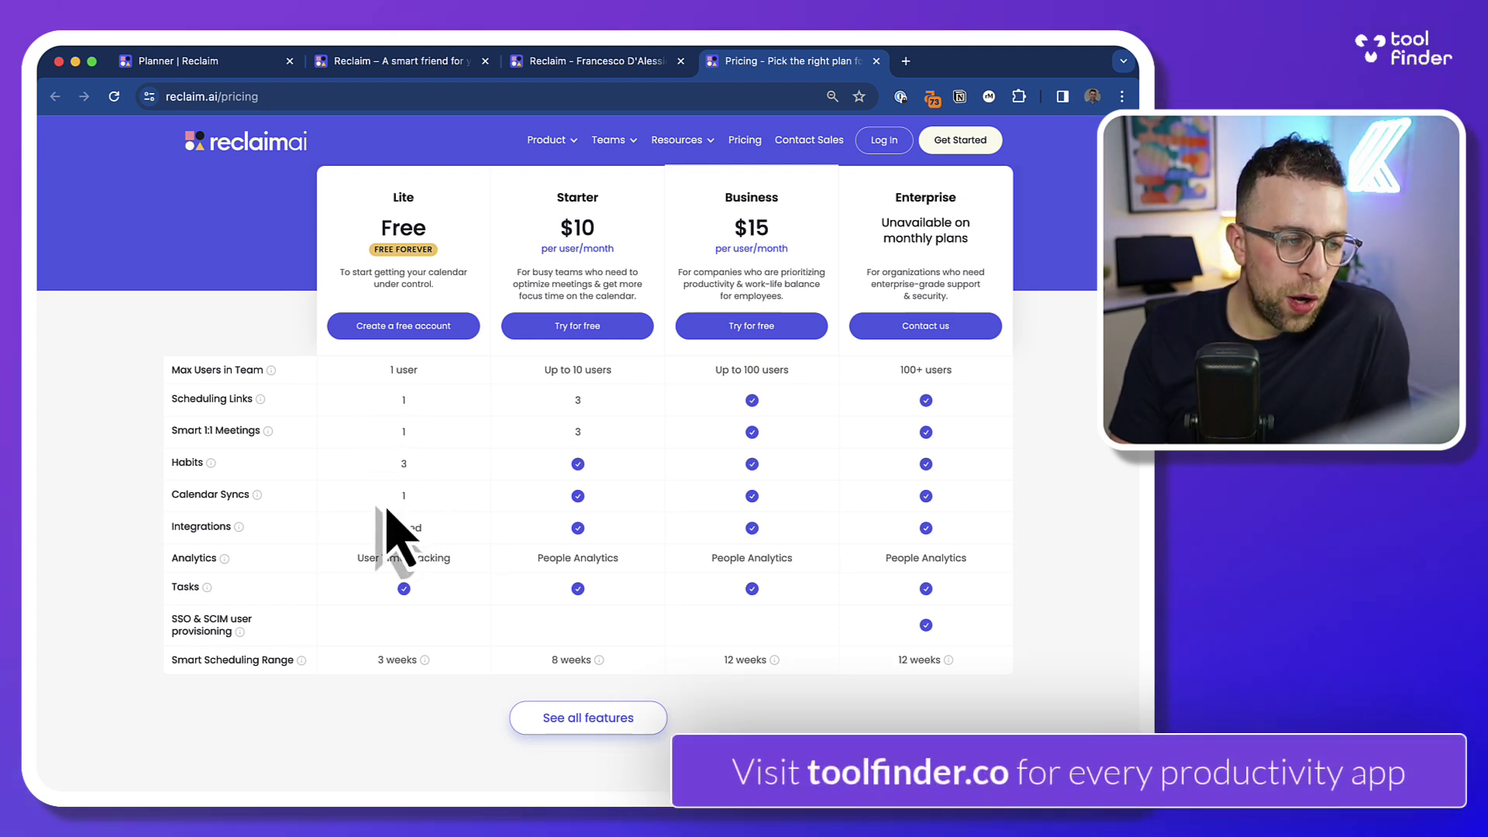
mouse_move(258, 496)
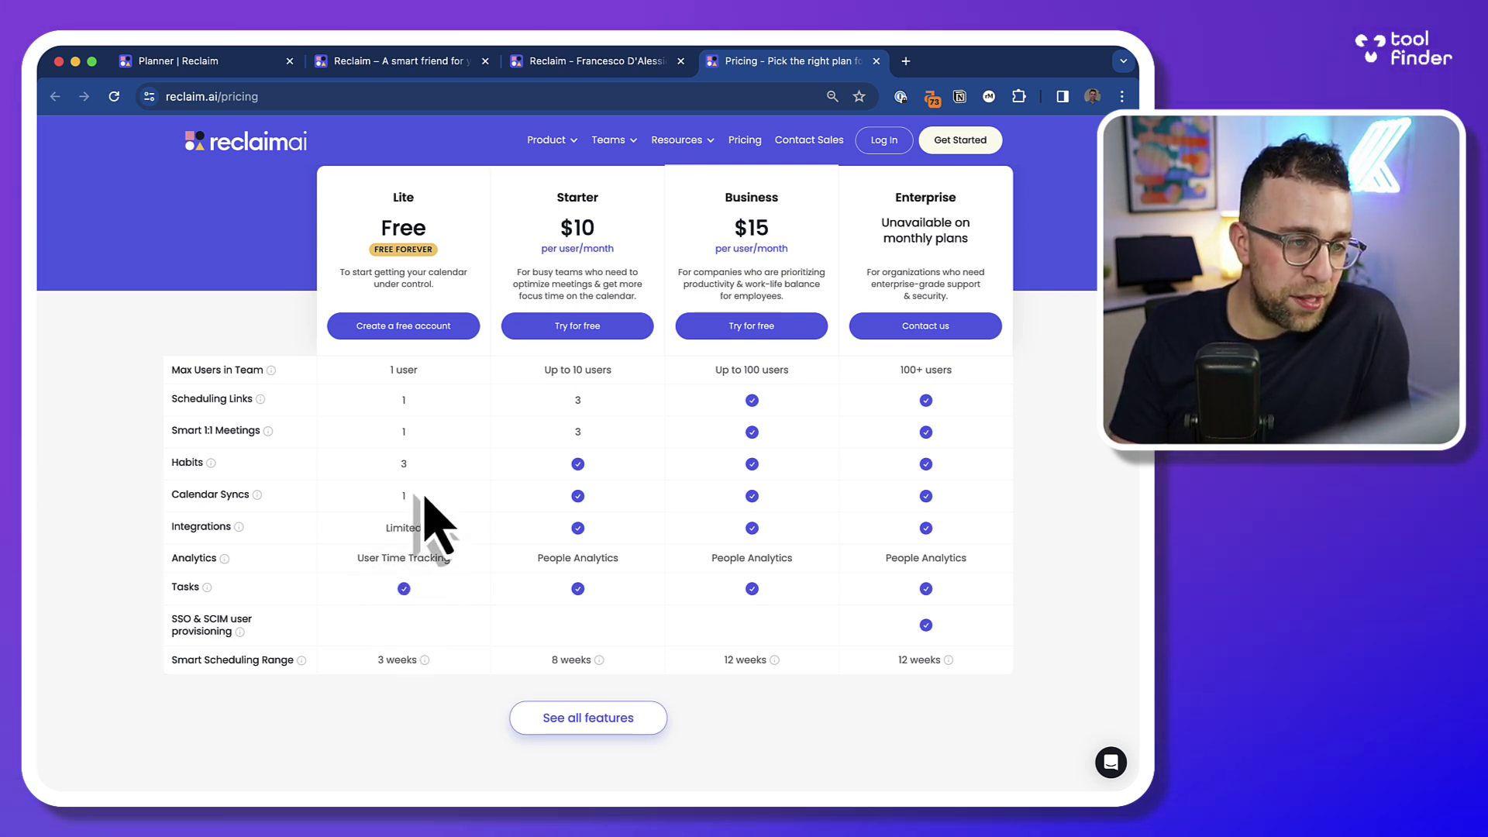
scroll(432, 519, "up", 1)
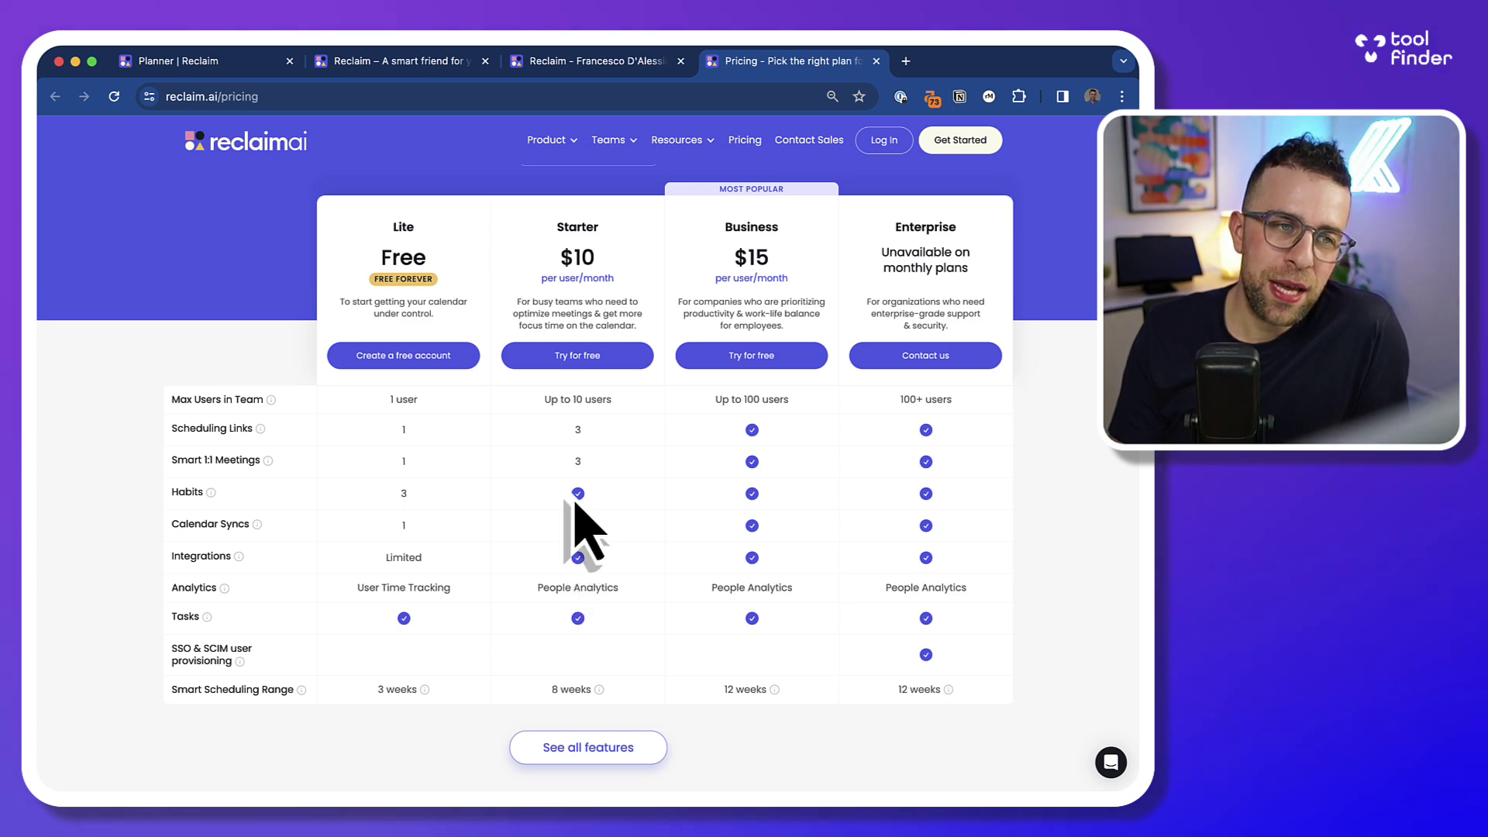
scroll(583, 527, "up", 2)
scroll(577, 511, "up", 2)
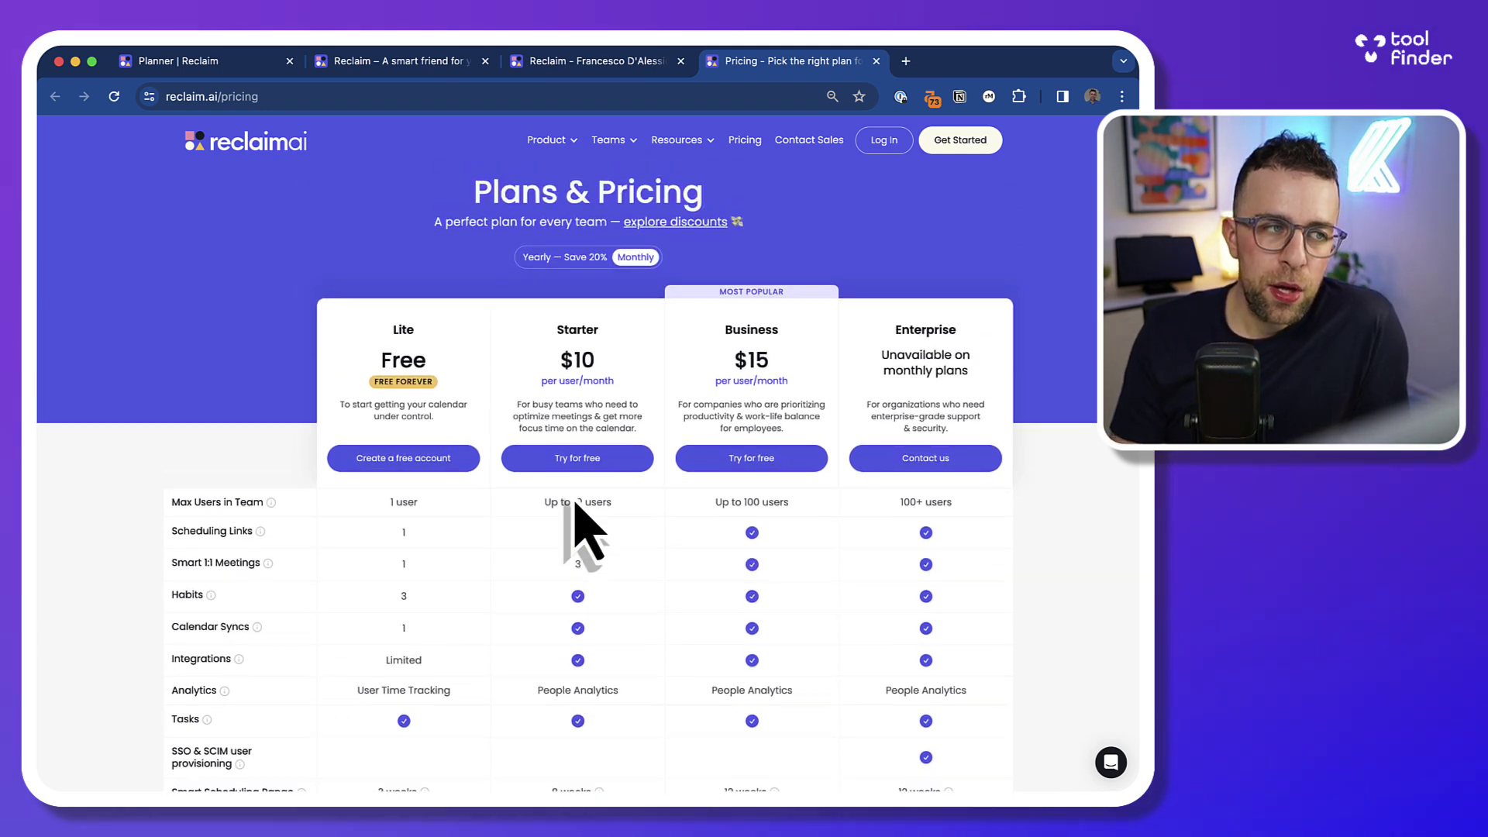
scroll(578, 521, "down", 4)
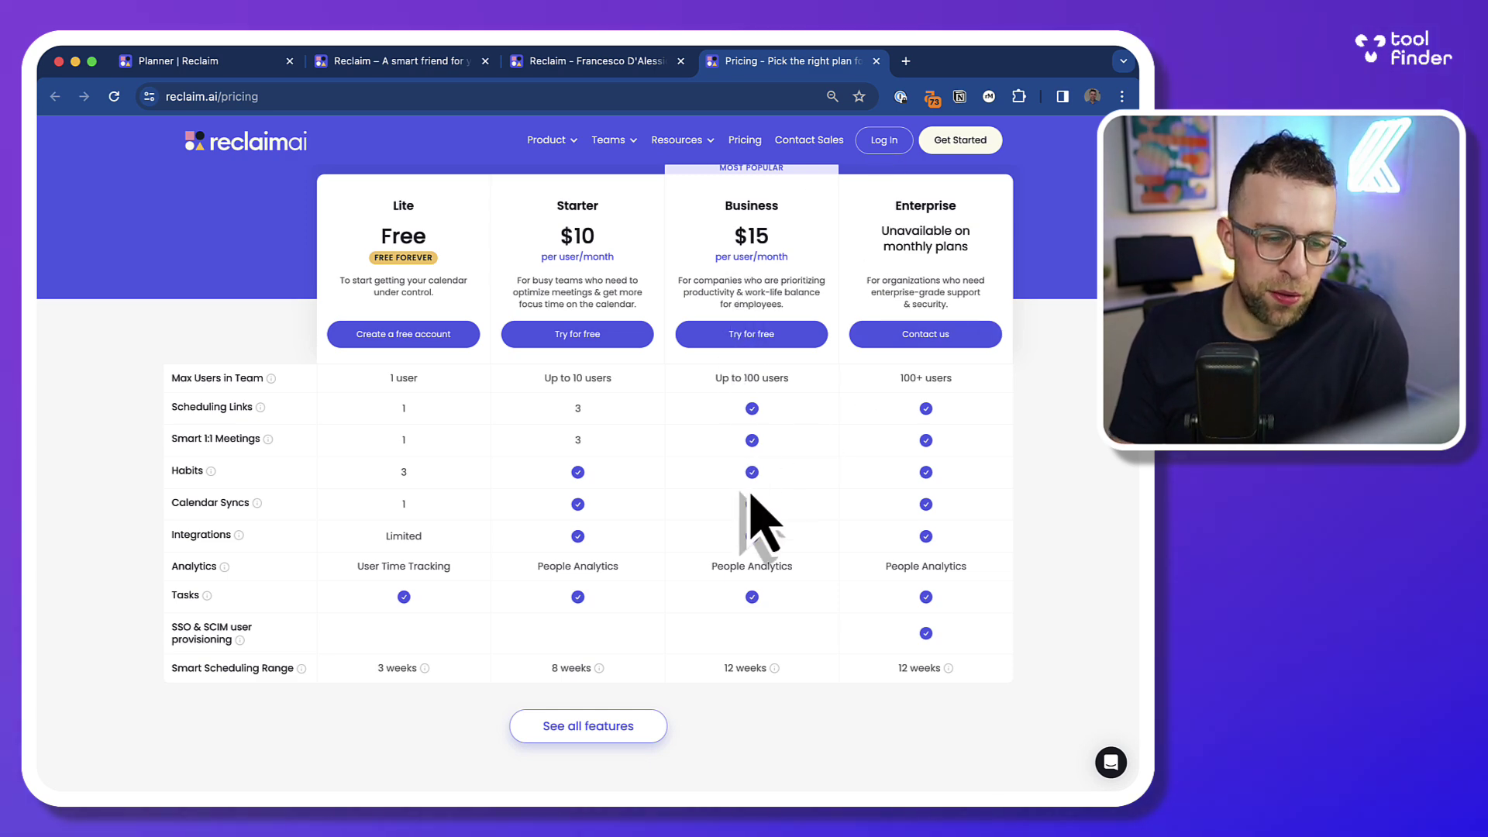
scroll(752, 519, "down", 5)
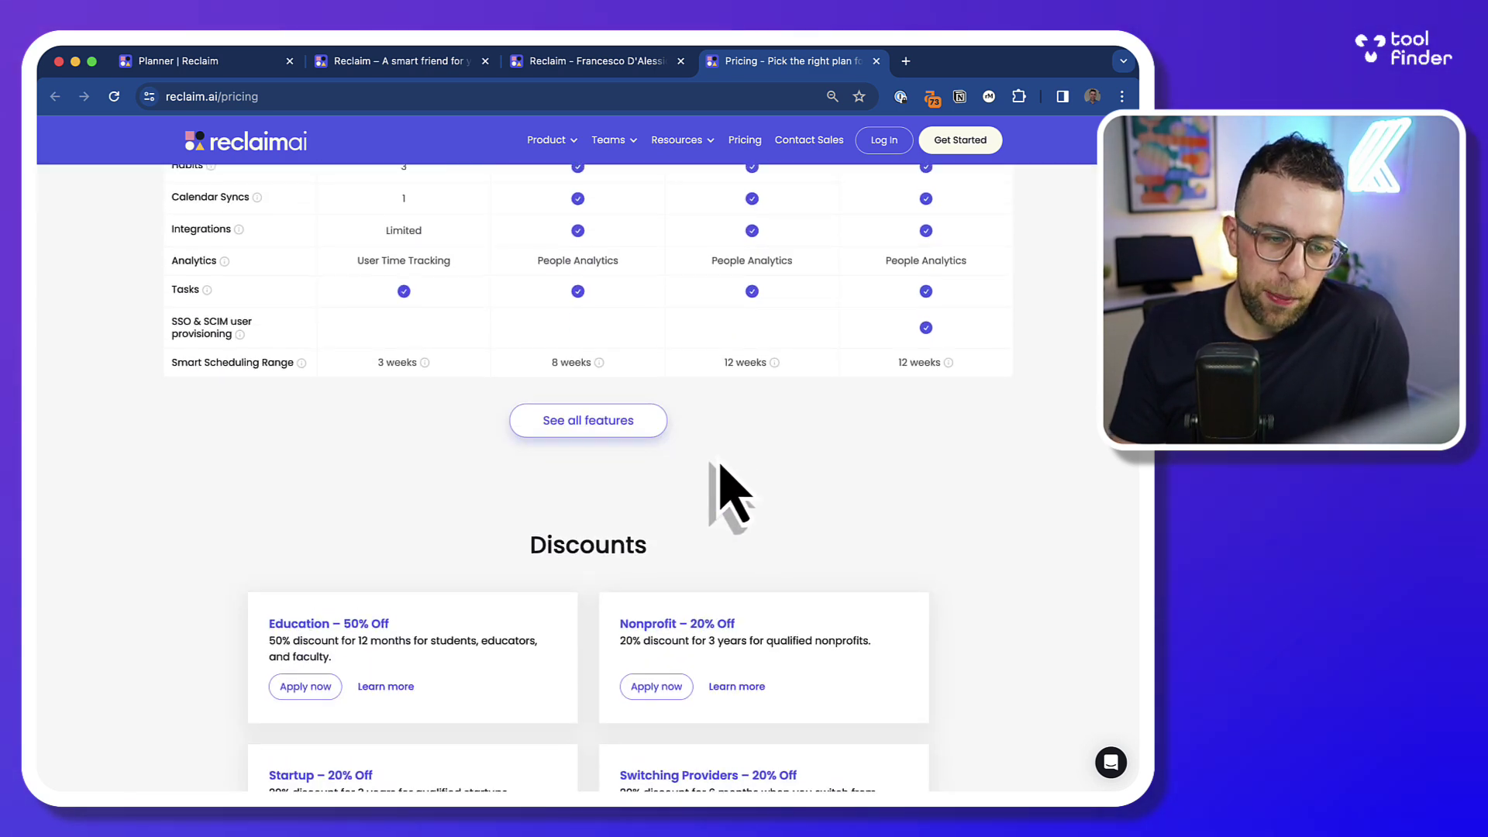
scroll(724, 492, "down", 3)
scroll(710, 580, "down", 5)
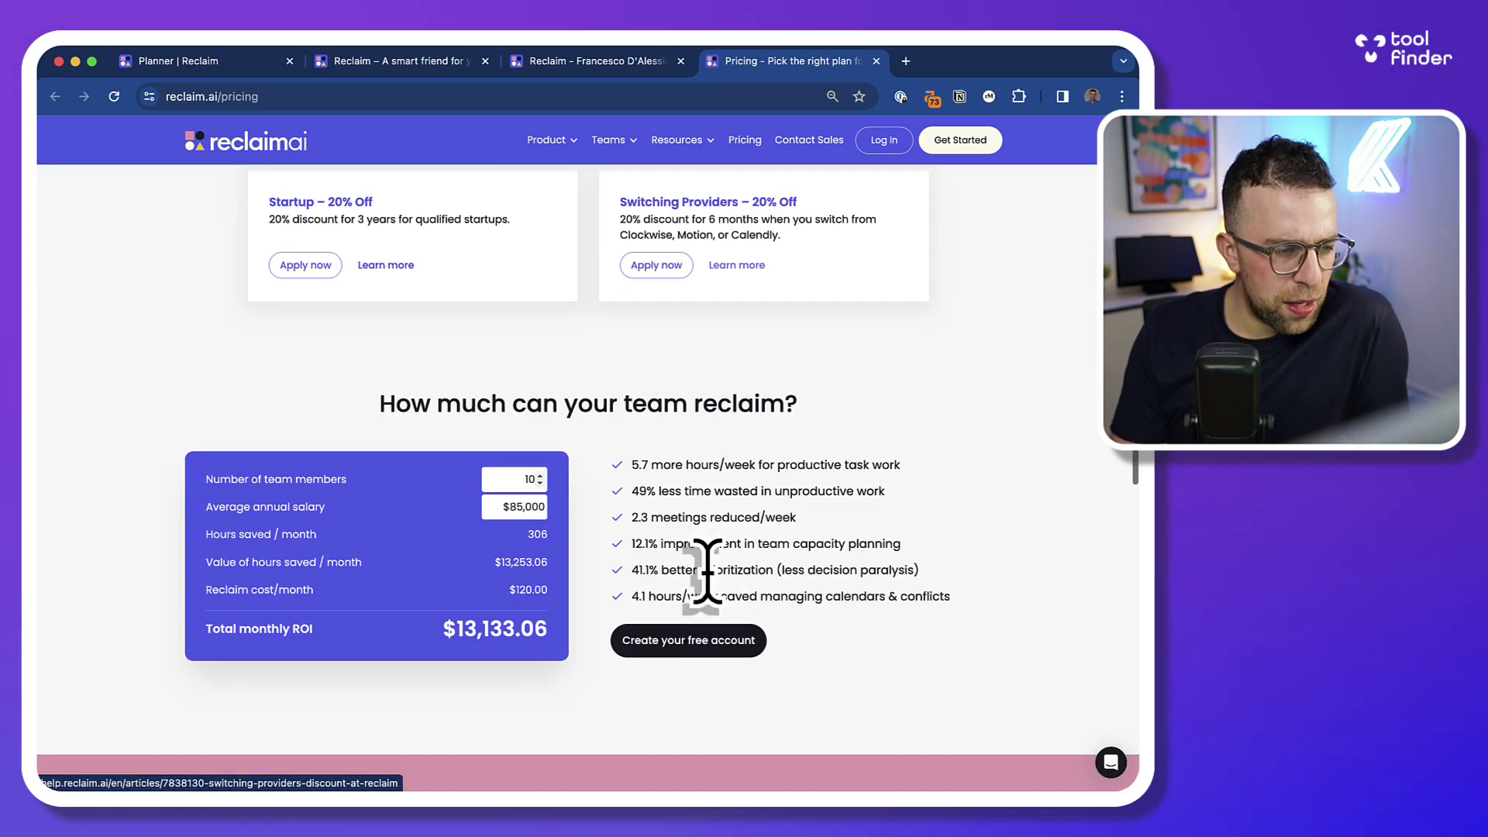
scroll(707, 569, "up", 14)
scroll(721, 613, "up", 1)
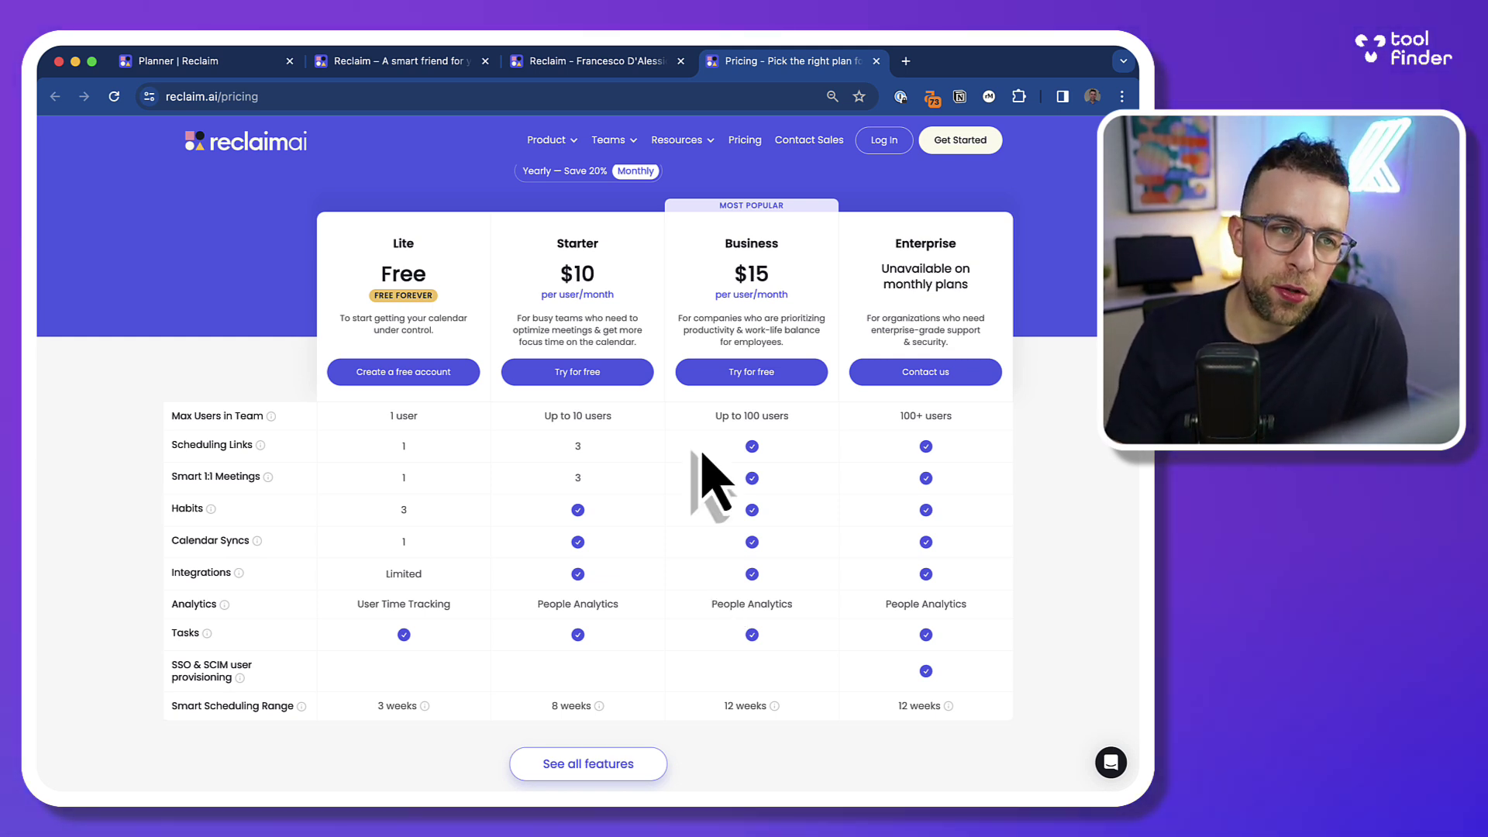
scroll(685, 426, "up", 1)
Switch from the Quick Meeting booking tab back to the Planner and scroll its February week
left_click(578, 62)
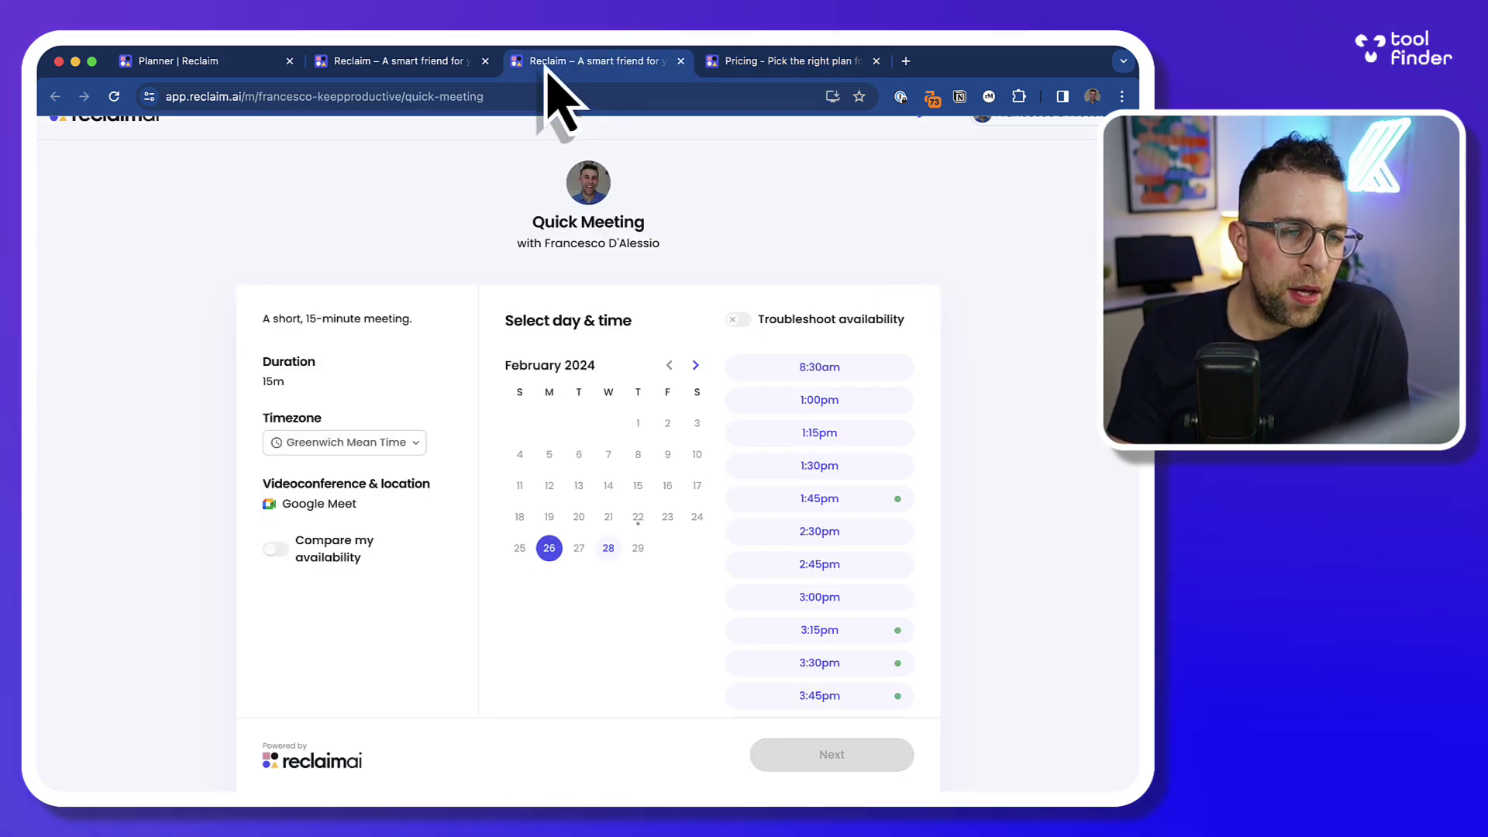
left_click(456, 66)
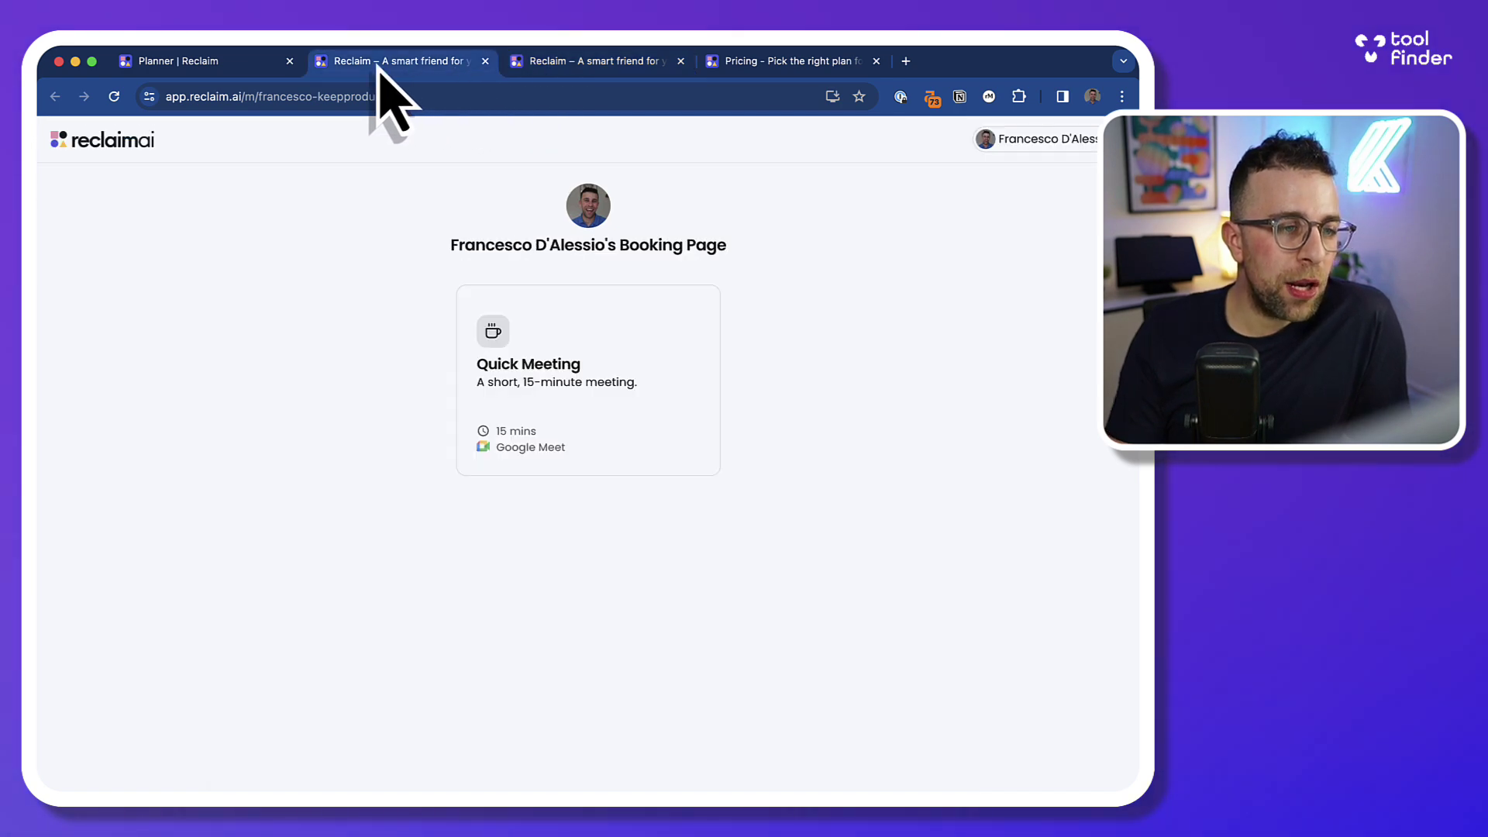
left_click(236, 71)
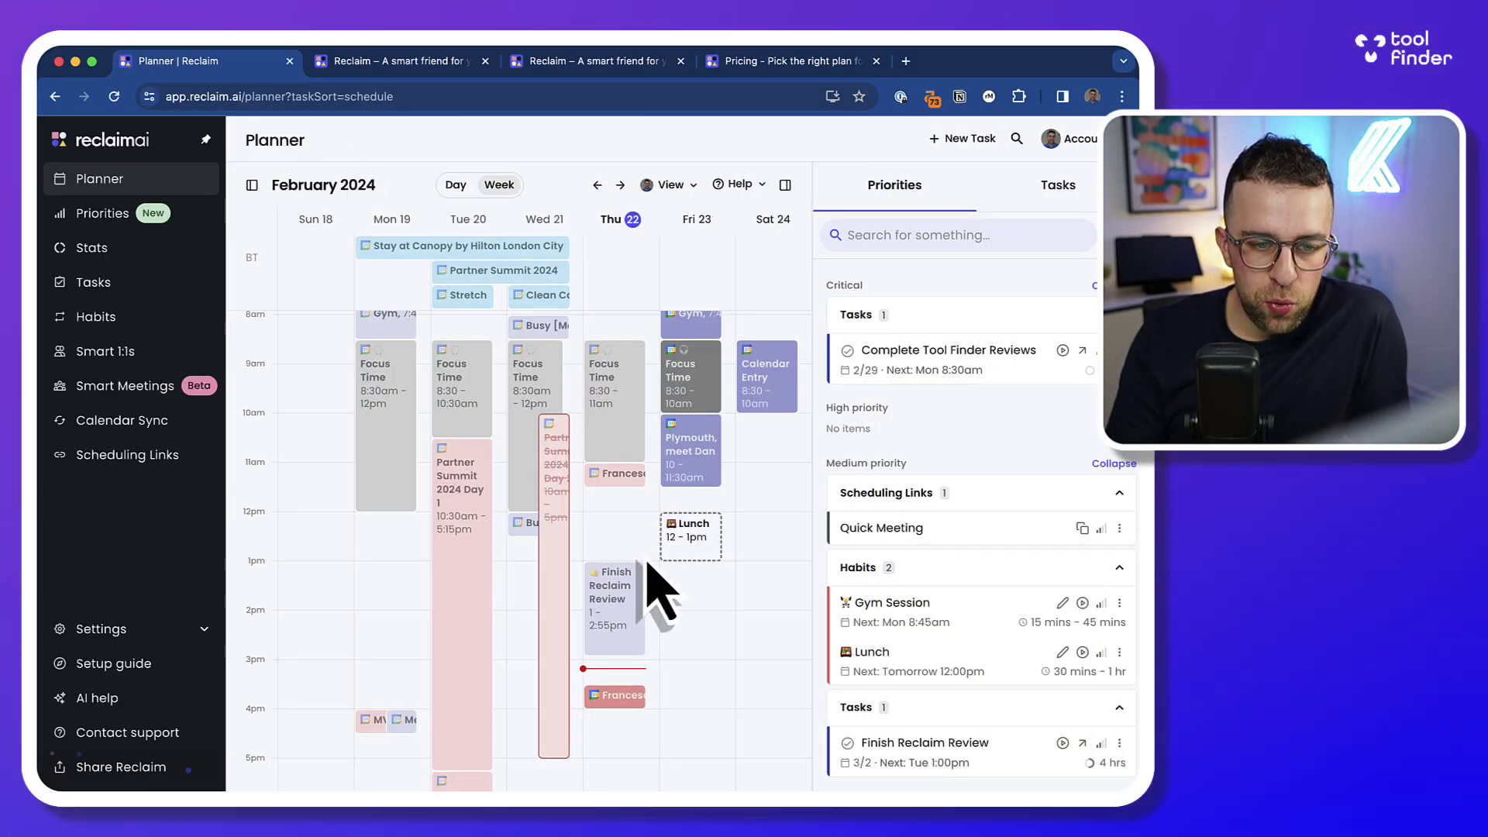
scroll(639, 531, "down", 1)
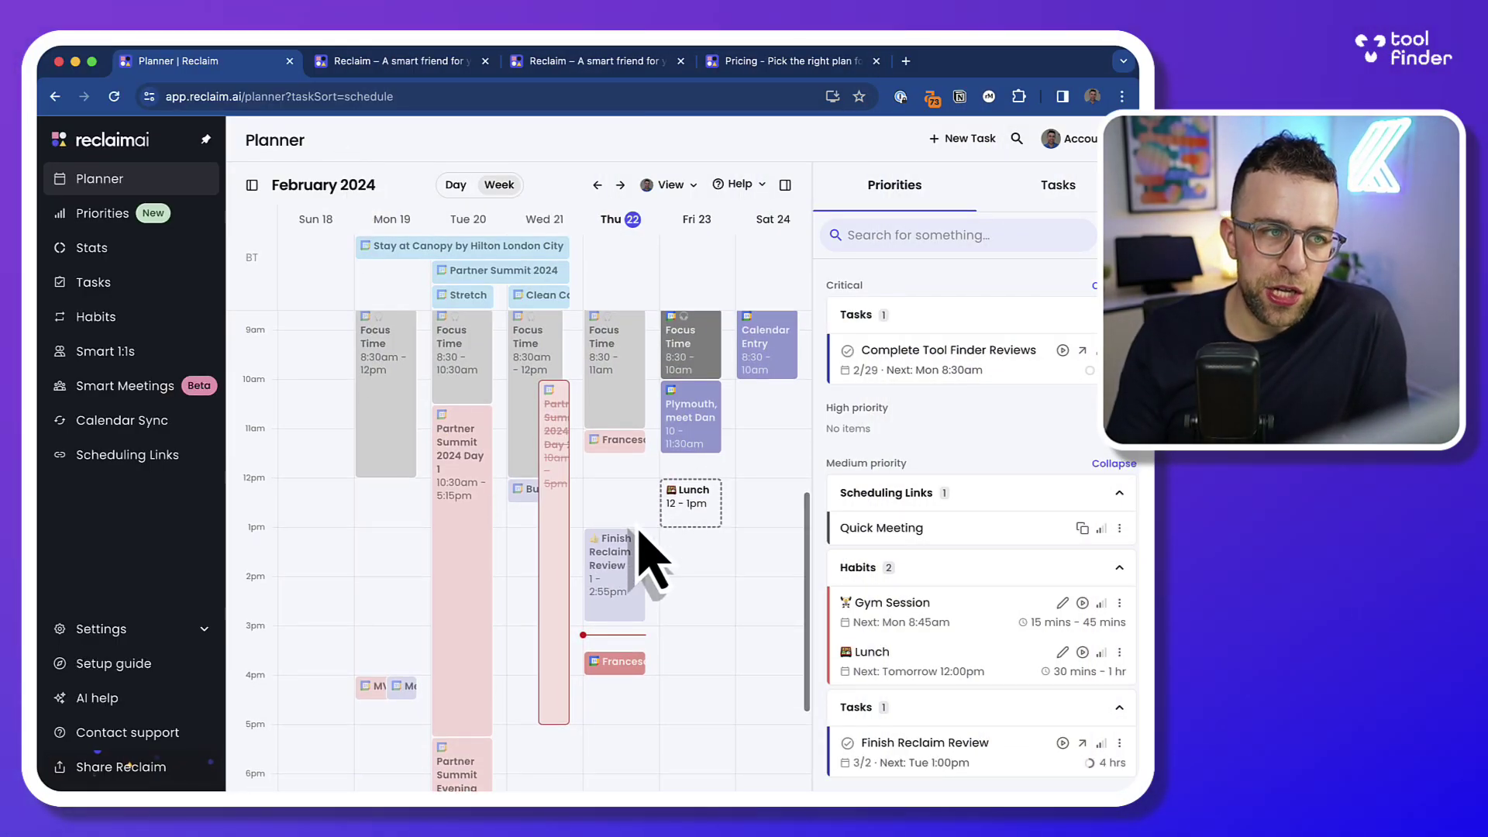